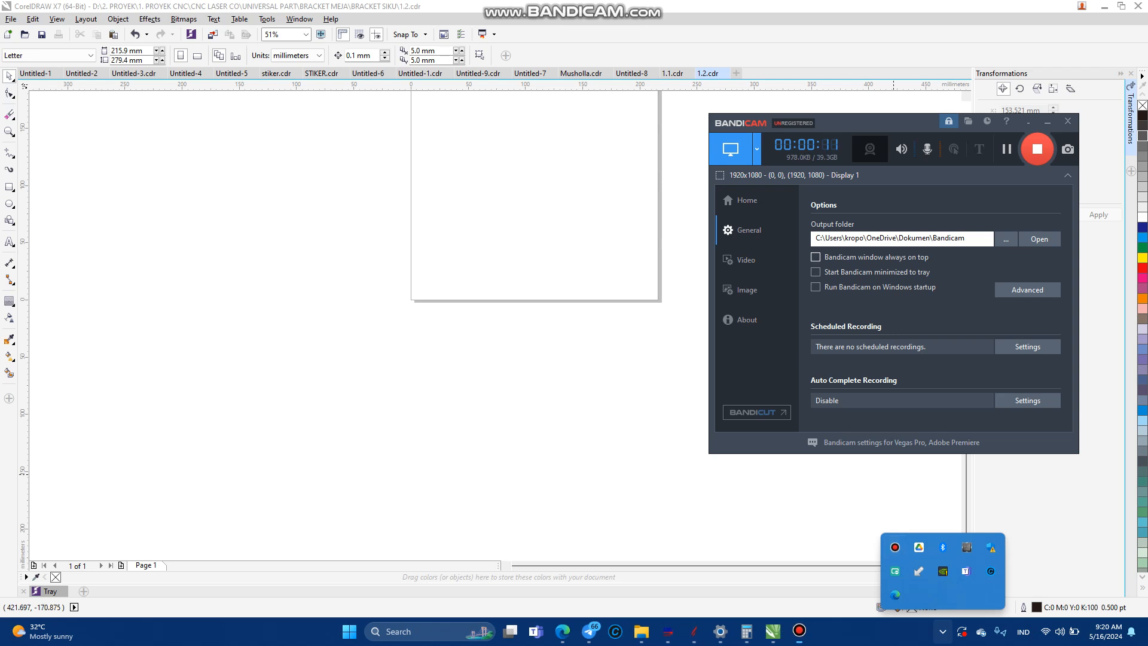
# Step: Import the logo image "logon toyo arum" from the Downloads folder and place it on the page
pyautogui.click(1046, 121)
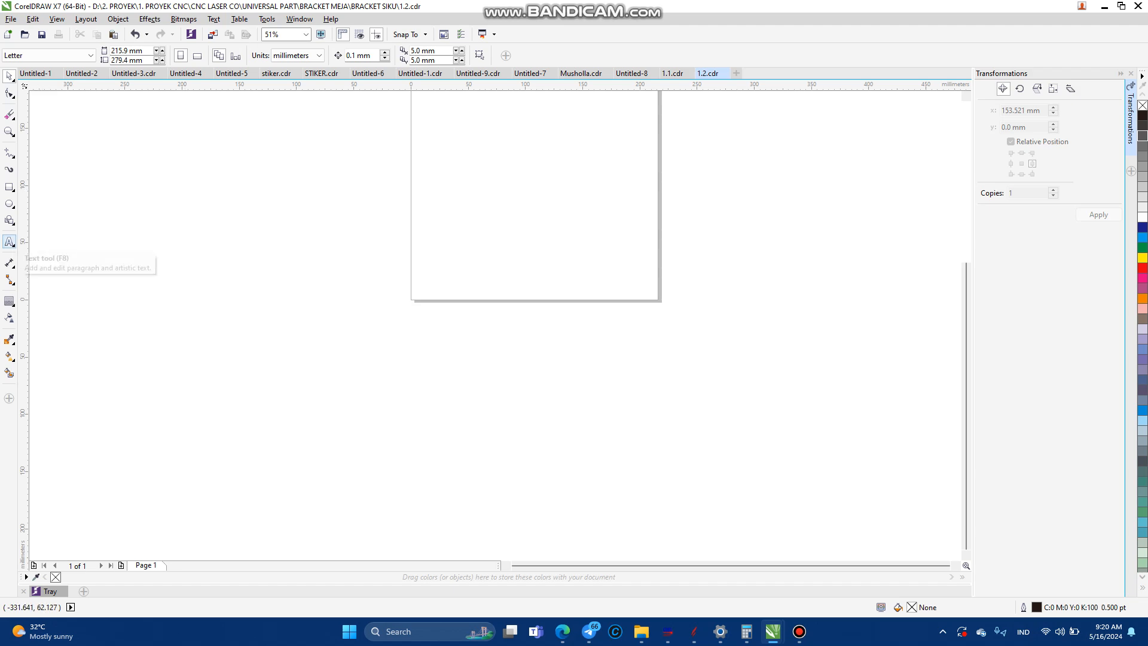
pyautogui.click(11, 18)
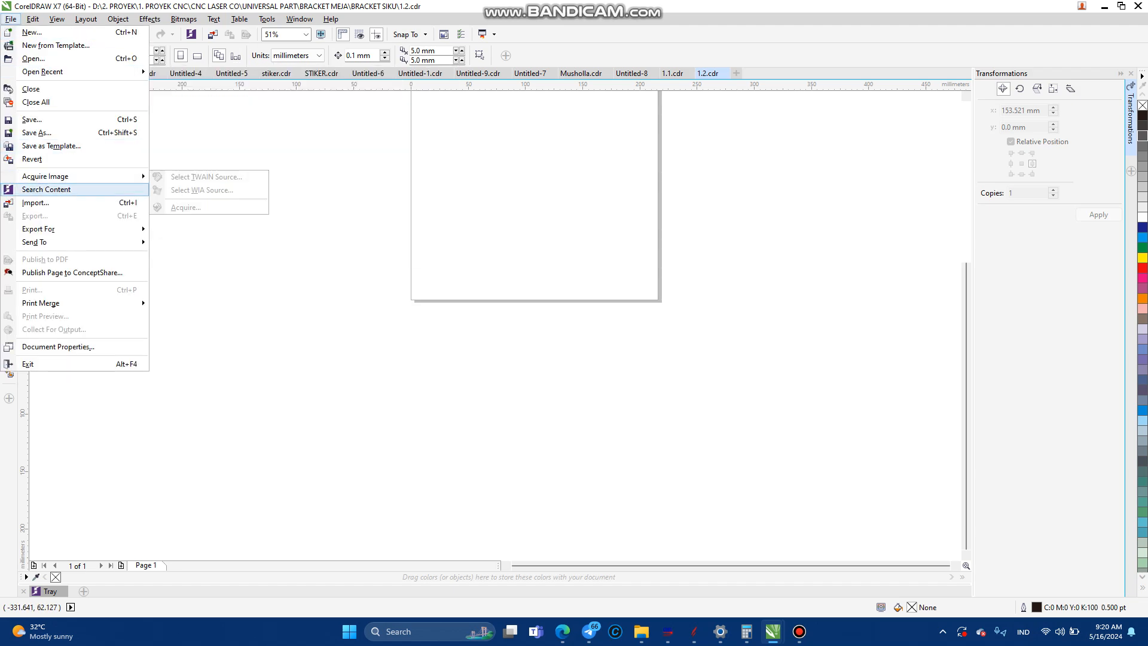
pyautogui.click(35, 202)
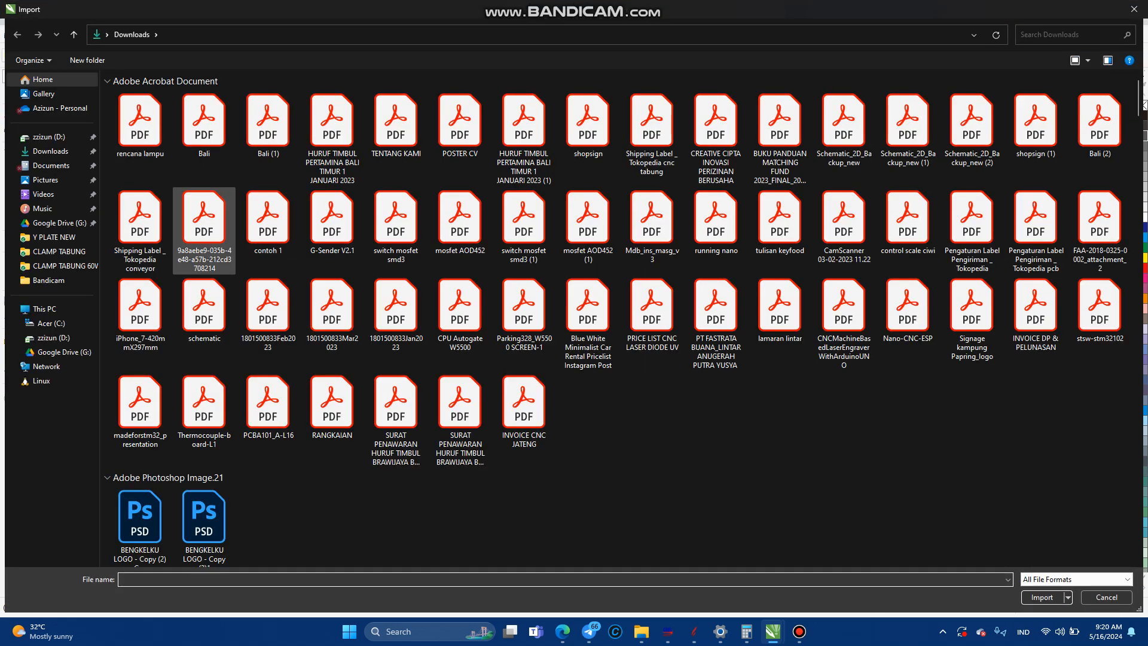
pyautogui.scroll(-15, 204, 227)
pyautogui.scroll(-15, 204, 227)
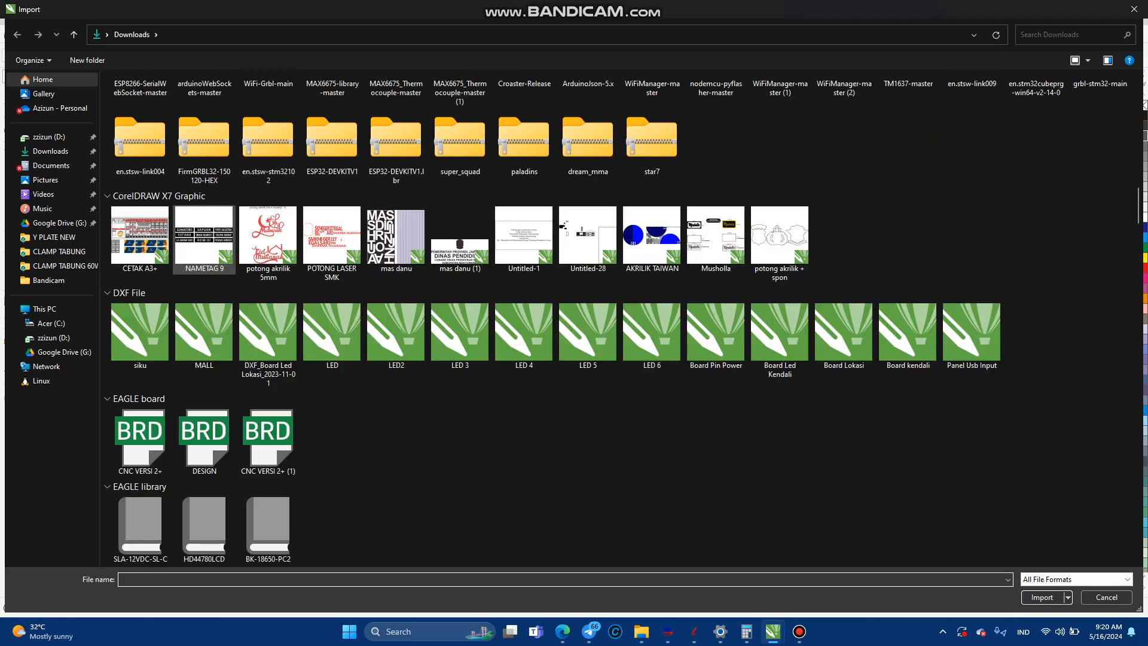
pyautogui.scroll(-6, 203, 283)
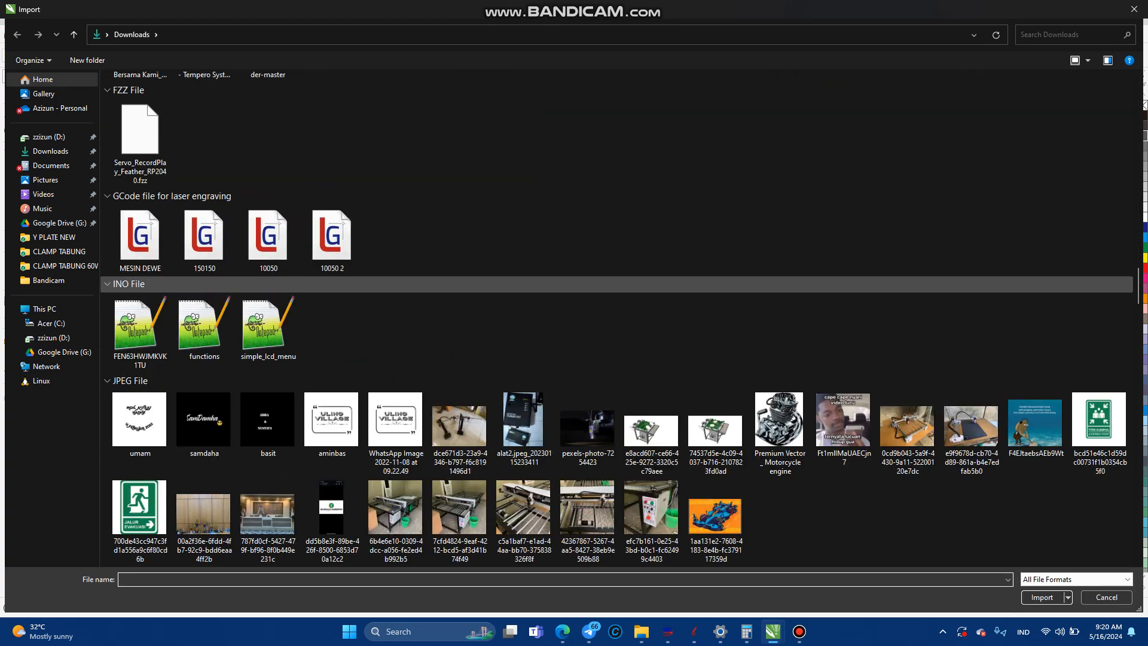
pyautogui.scroll(-3, 204, 283)
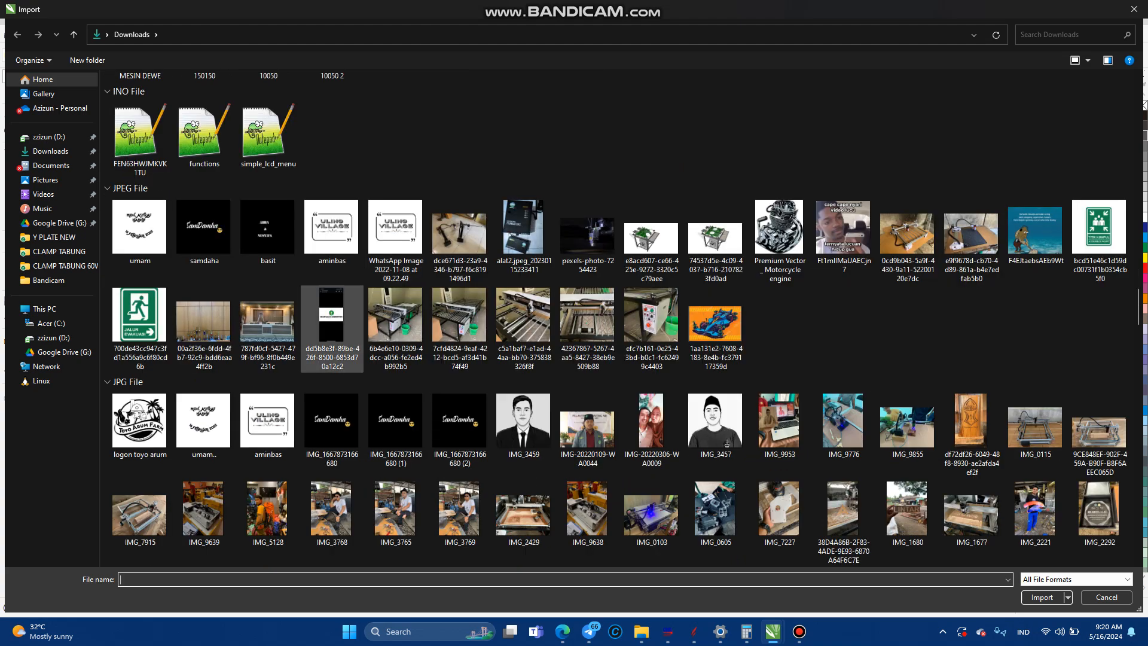
pyautogui.doubleClick(139, 424)
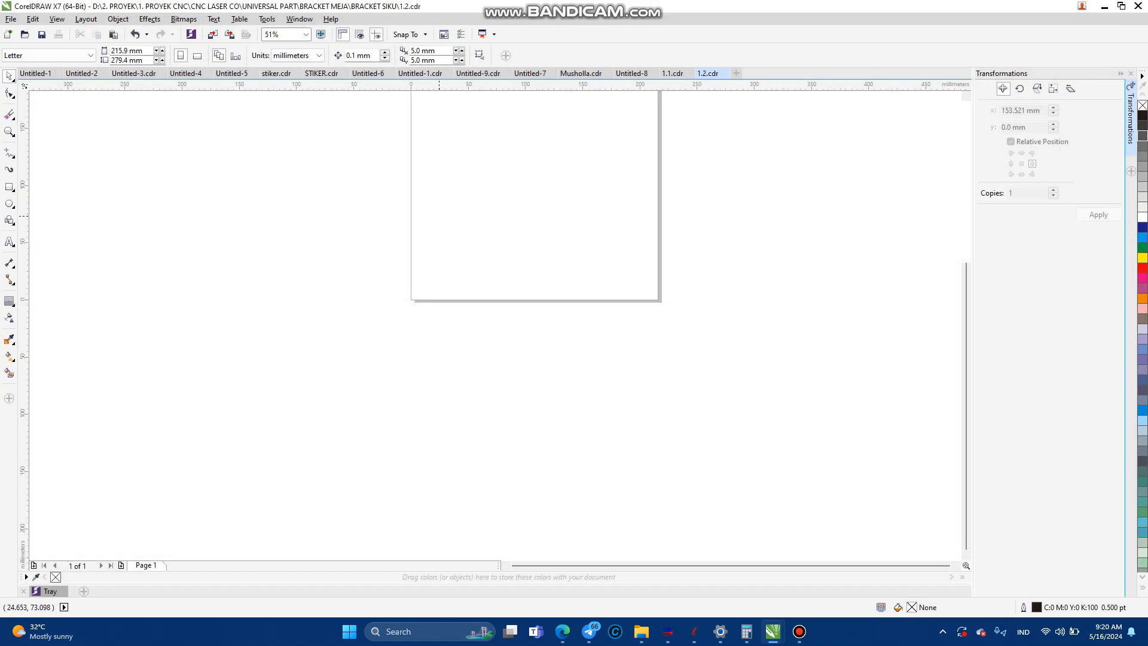
pyautogui.click(526, 300)
pyautogui.moveTo(526, 301); pyautogui.dragTo(508, 210)
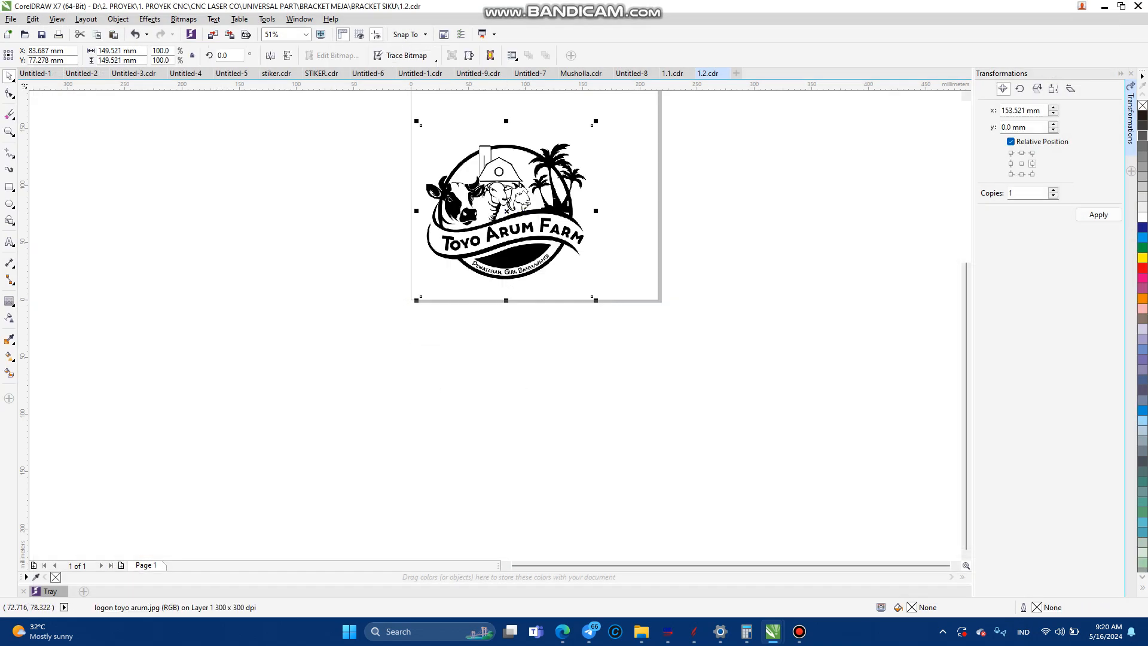
# Step: Scale the logo proportionally down to about 98.7 mm wide and move it outside the page, beyond its left edge
pyautogui.scroll(2, 470, 151)
pyautogui.moveTo(539, 290); pyautogui.dragTo(519, 293)
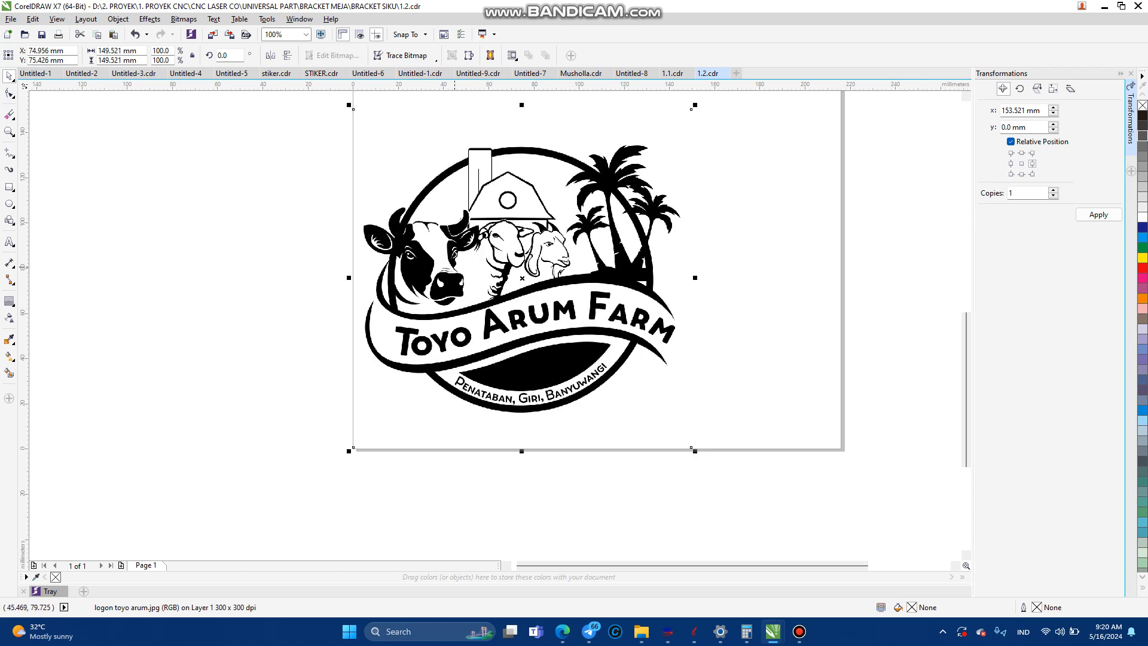
pyautogui.moveTo(695, 105); pyautogui.dragTo(581, 176)
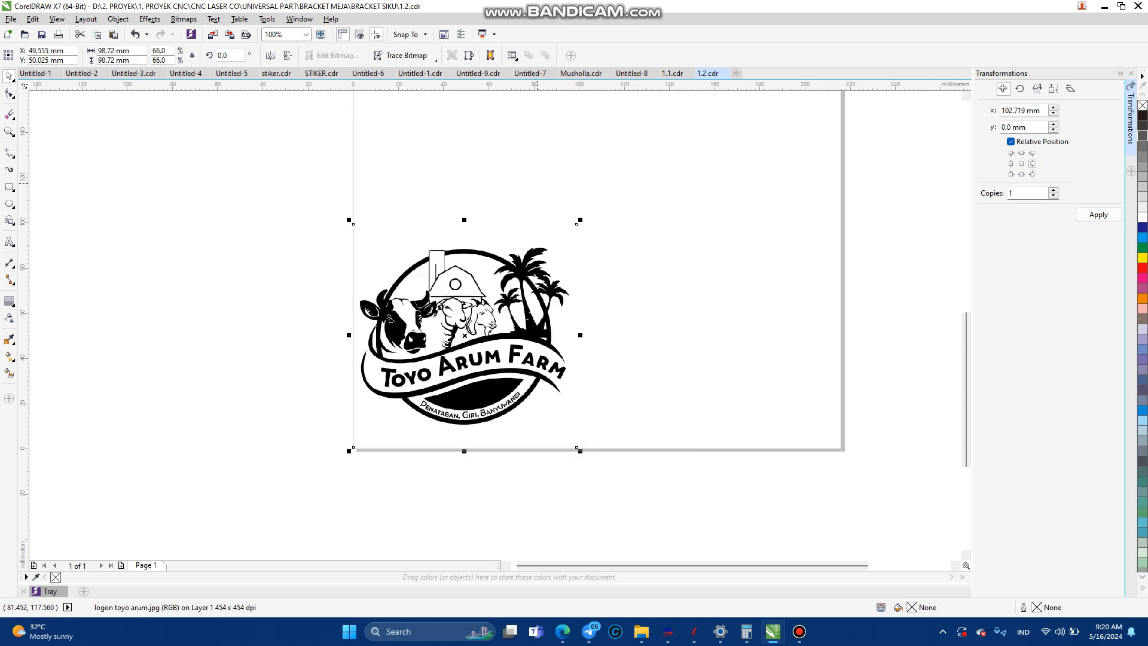
pyautogui.moveTo(431, 276); pyautogui.dragTo(147, 226)
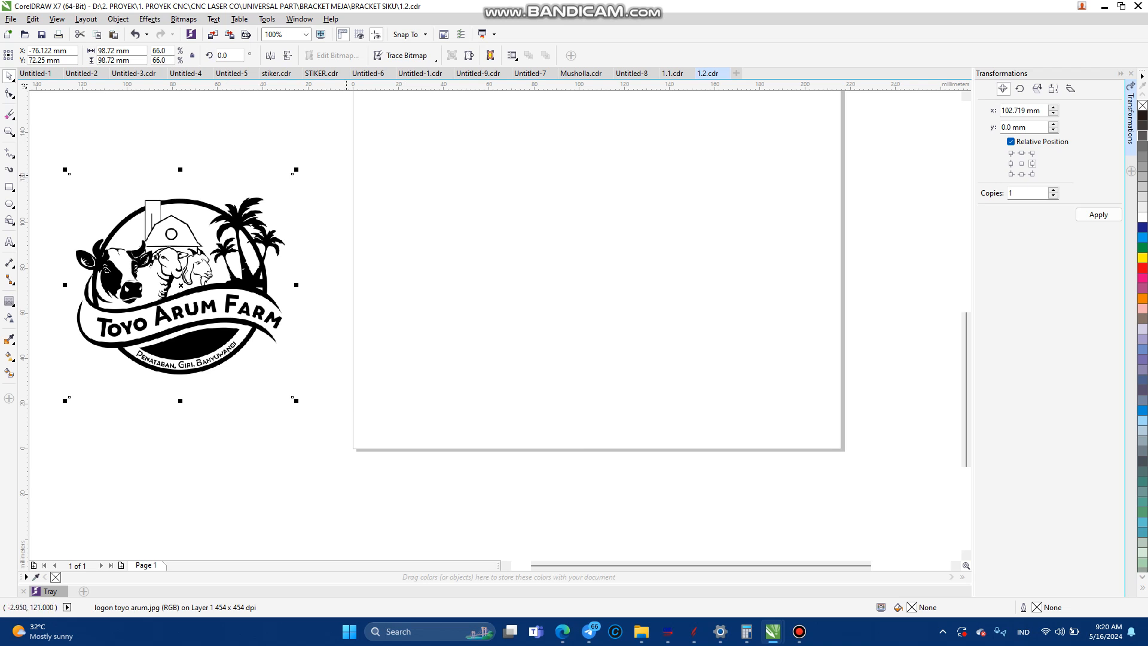
pyautogui.scroll(-2, 485, 304)
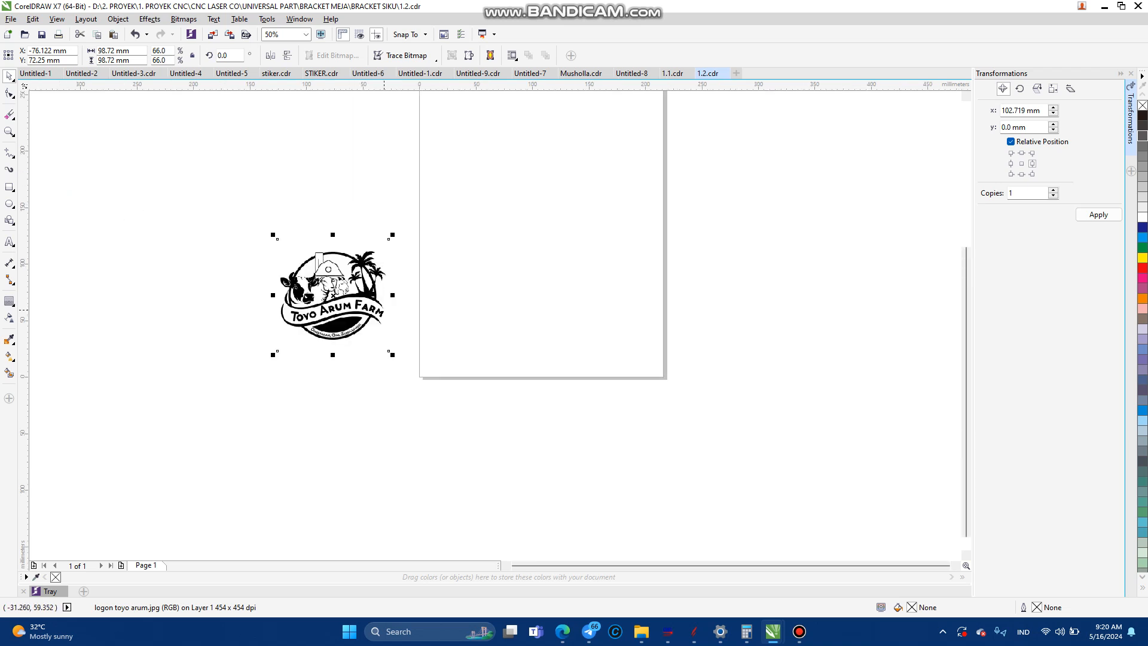
pyautogui.scroll(2, 396, 281)
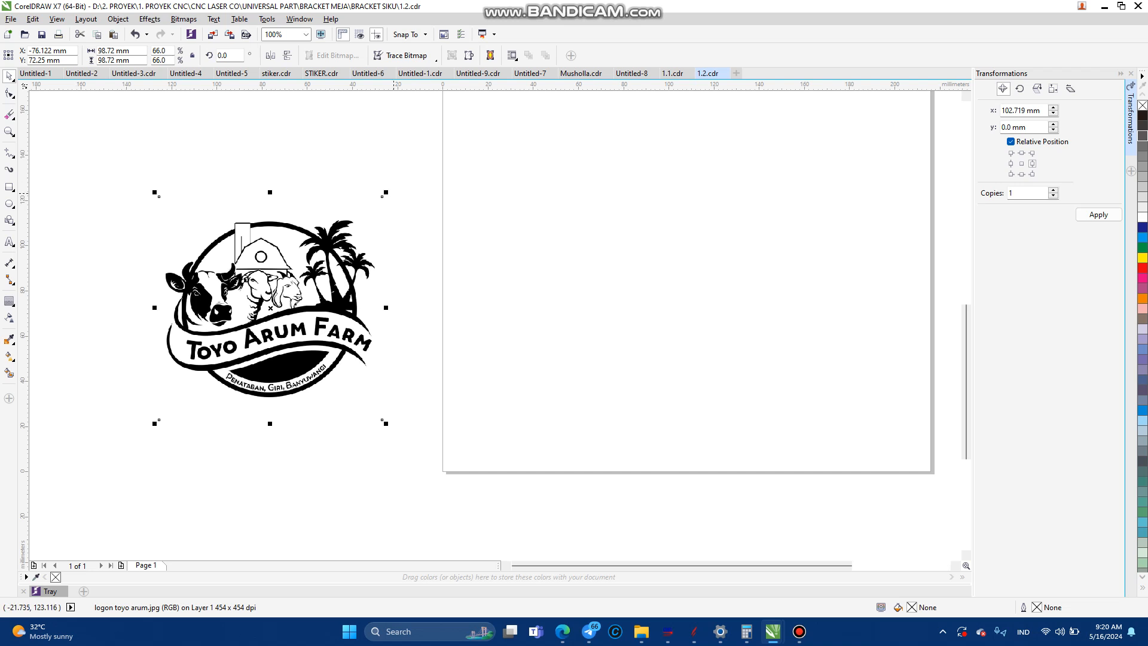
pyautogui.moveTo(286, 272); pyautogui.dragTo(230, 267)
# Step: Draw a rectangle about 164 × 250 mm inside the page and deselect it
pyautogui.click(9, 186)
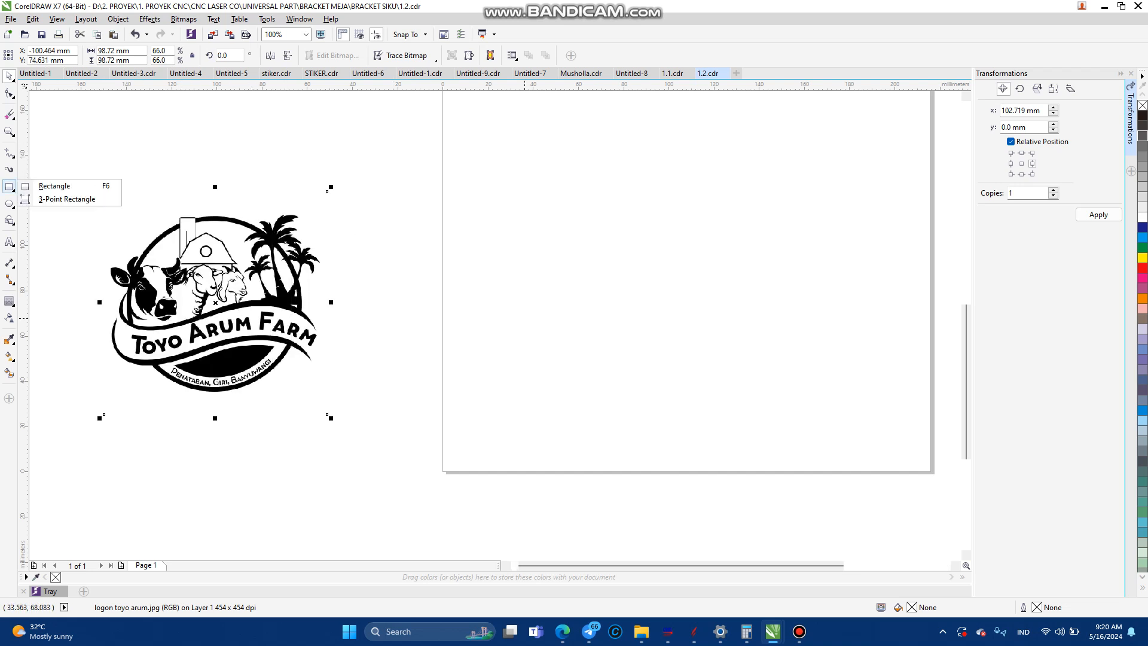
pyautogui.click(54, 186)
pyautogui.scroll(-1, 361, 392)
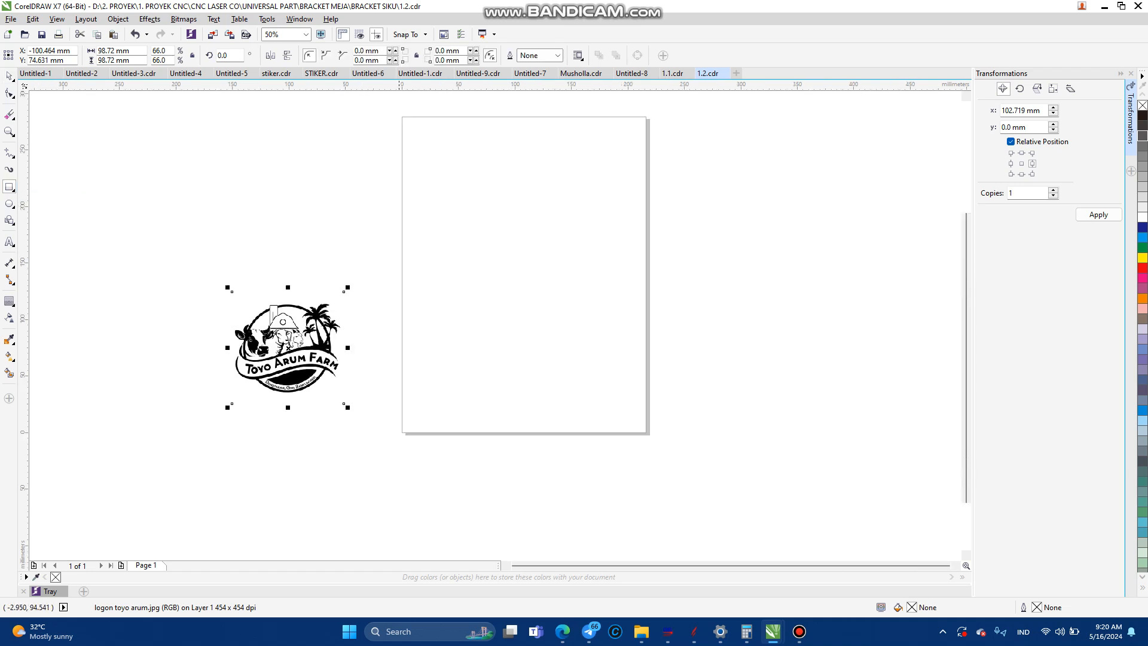
pyautogui.moveTo(416, 140)
pyautogui.mouseDown()
pyautogui.moveTo(499, 346)
pyautogui.moveTo(602, 422)
pyautogui.mouseUp()
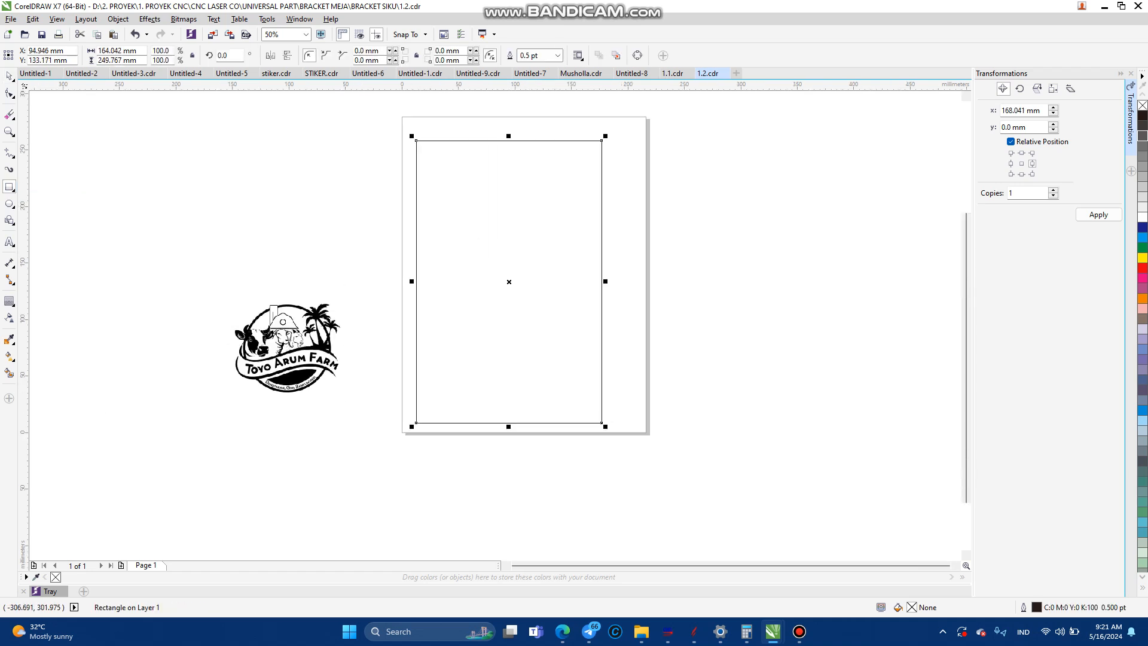
pyautogui.press('space')
pyautogui.click(9, 76)
pyautogui.click(399, 180)
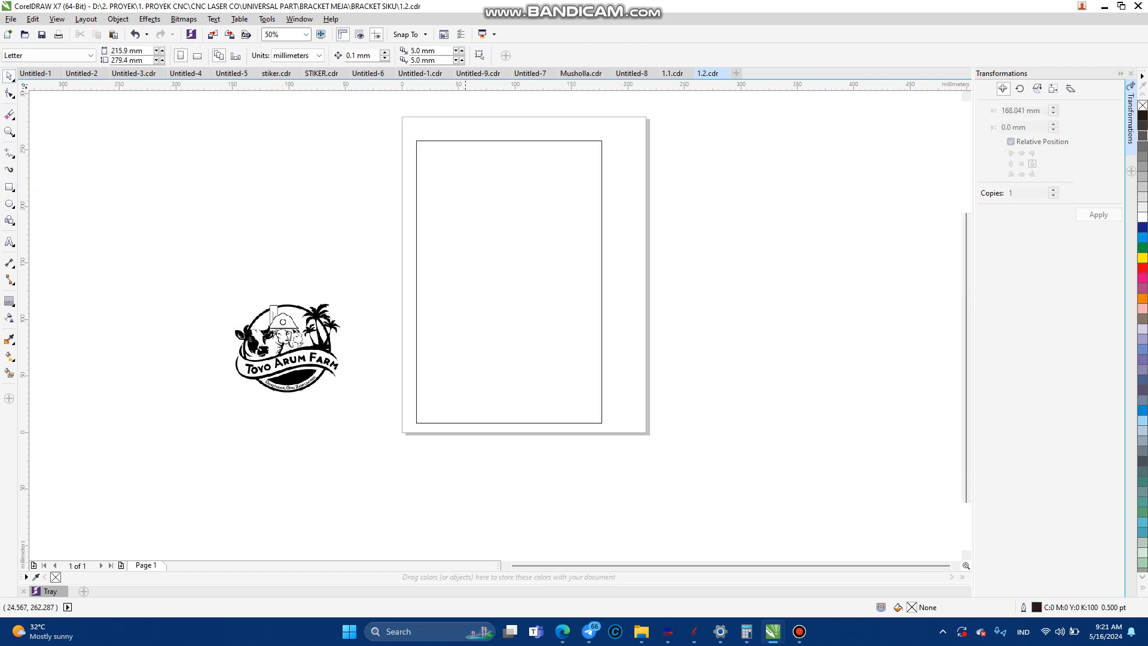
# Step: Compare the rectangle's dimensions with the page dimensions, and remove the rectangle from the drawing
pyautogui.click(499, 141)
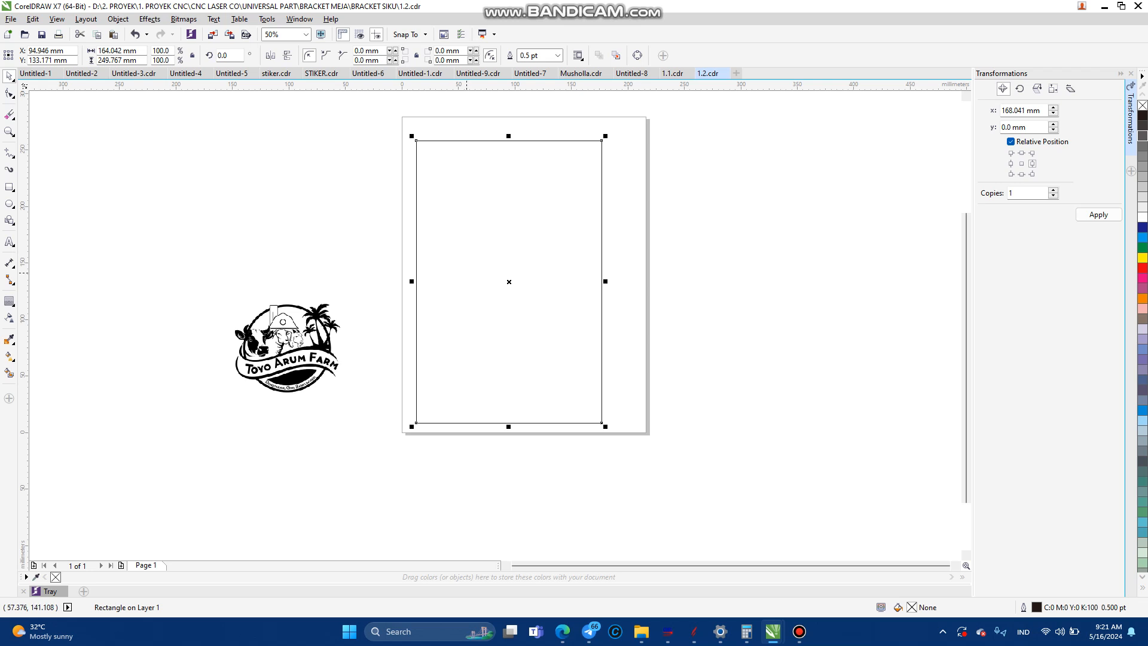
pyautogui.click(340, 147)
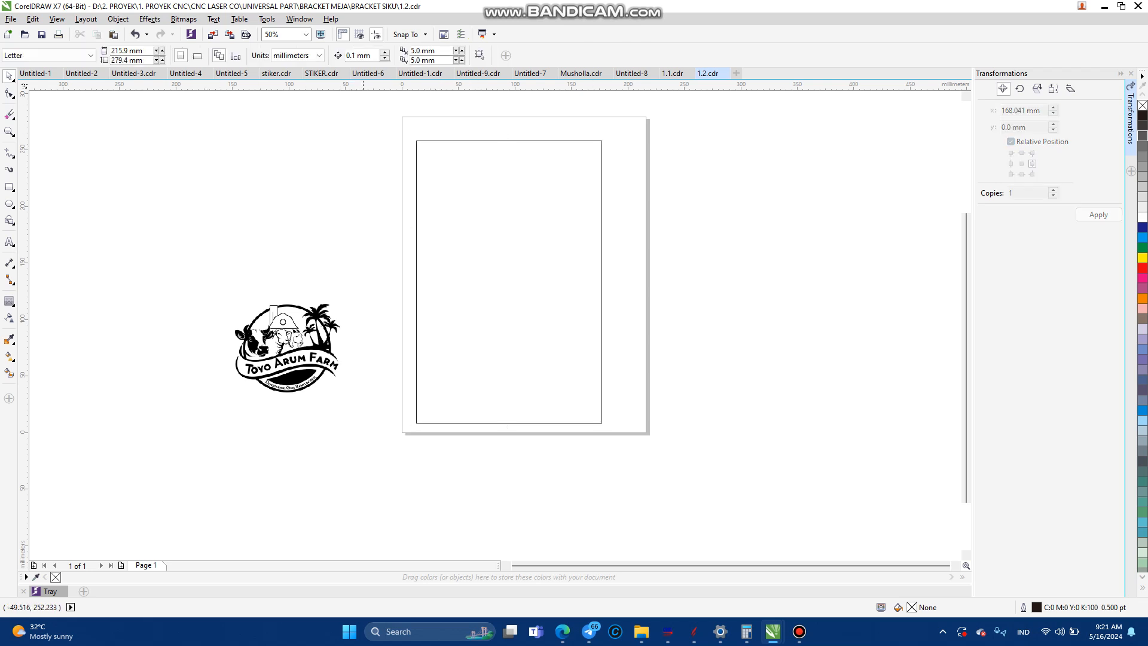
pyautogui.click(127, 50)
pyautogui.click(459, 141)
pyautogui.click(392, 122)
pyautogui.click(105, 51)
pyautogui.click(475, 140)
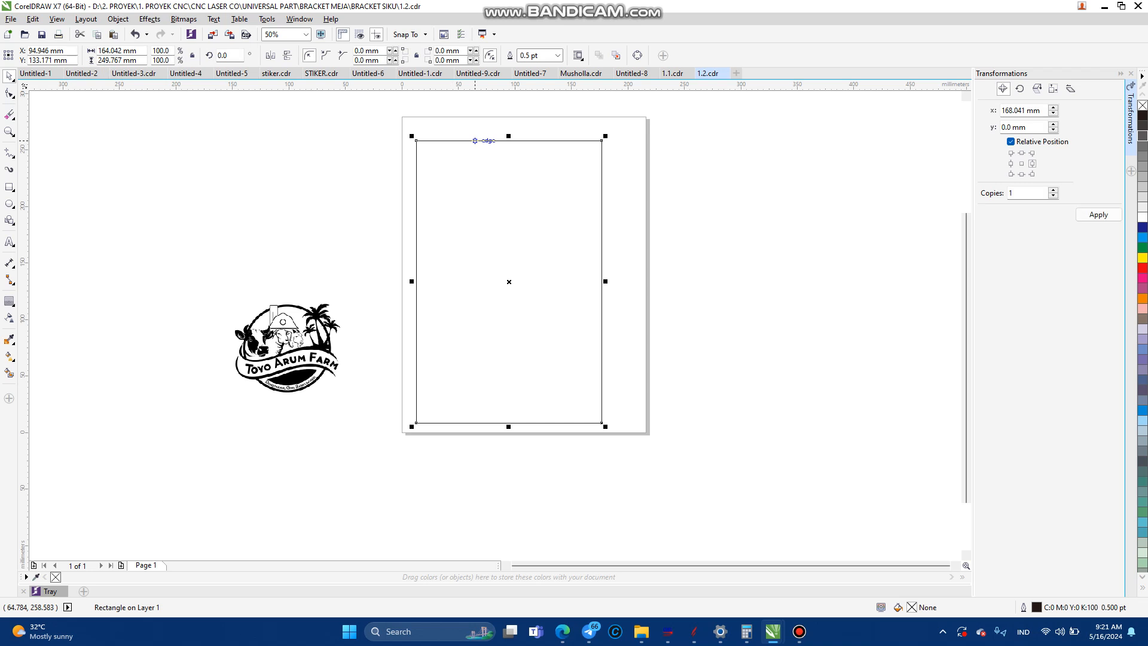
pyautogui.moveTo(474, 140); pyautogui.dragTo(739, 151)
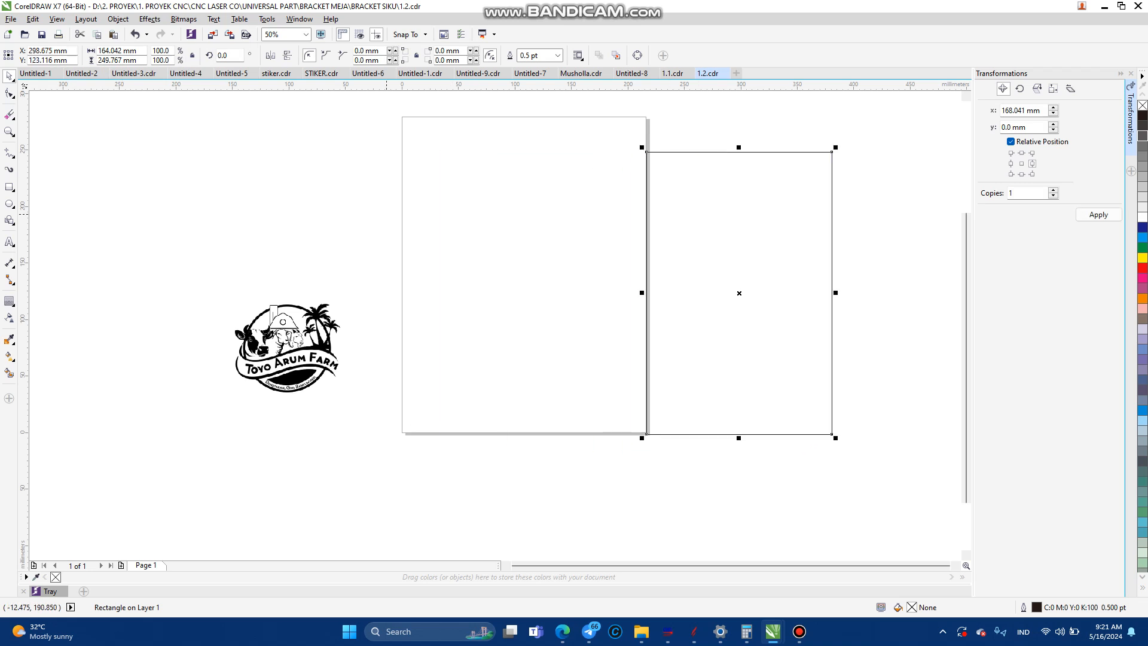
pyautogui.press('Delete')
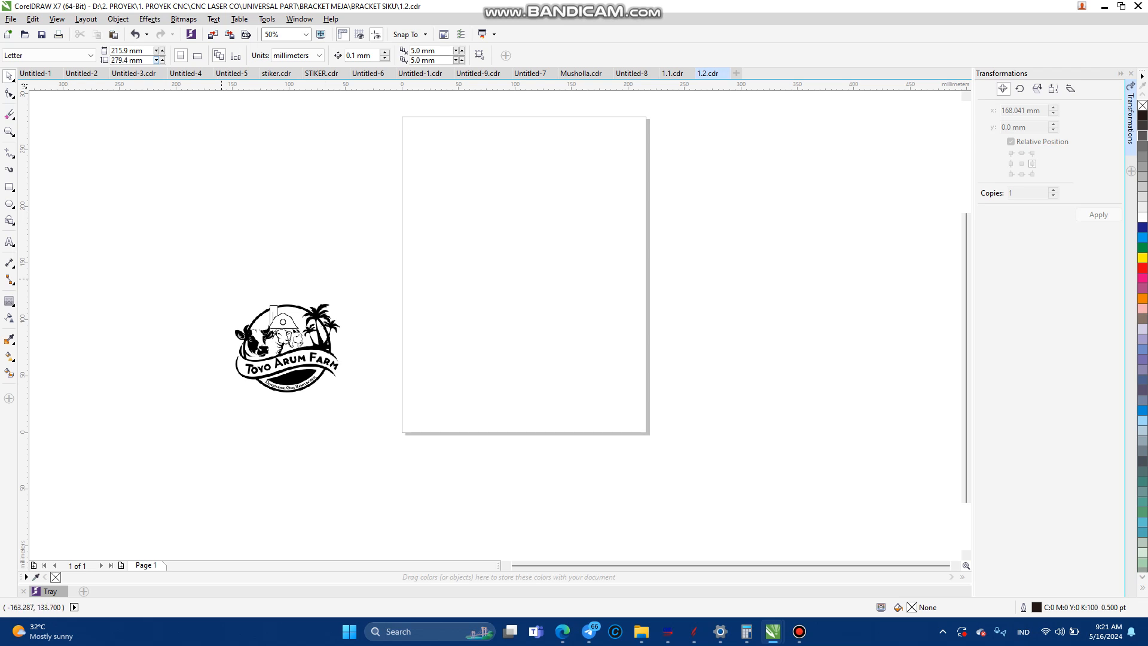
# Step: Move the logo up slightly beside the page and set its size to 50 × 50 mm
pyautogui.moveTo(283, 334); pyautogui.dragTo(306, 270)
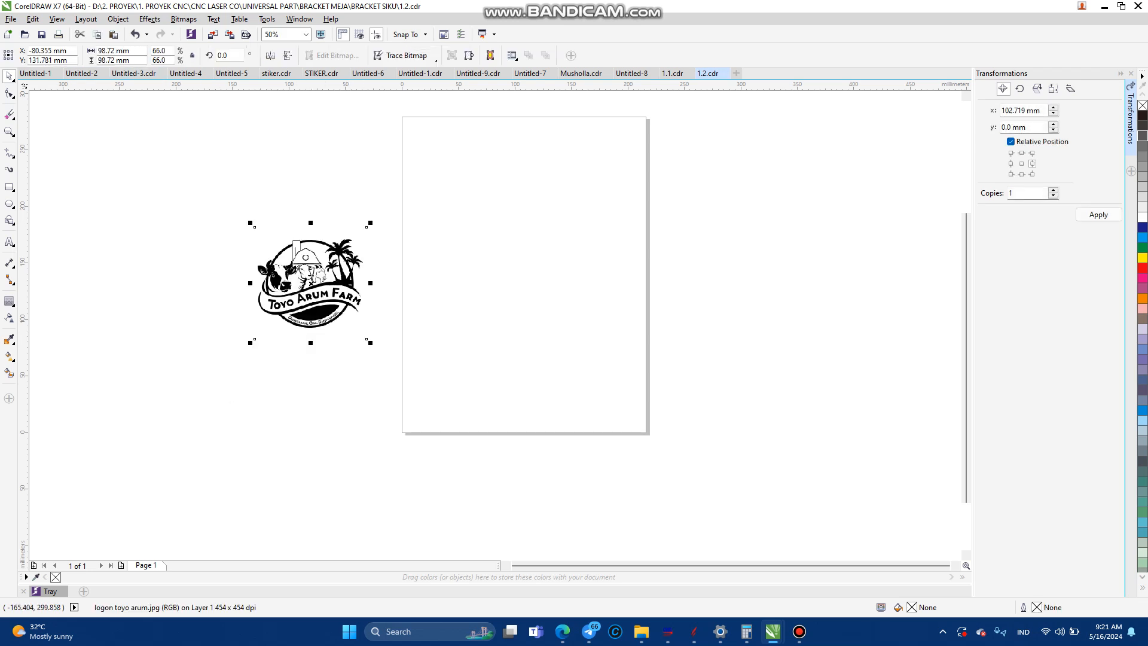
pyautogui.click(114, 50)
pyautogui.write('50')
pyautogui.press('Tab')
pyautogui.write('50')
pyautogui.press('Return')
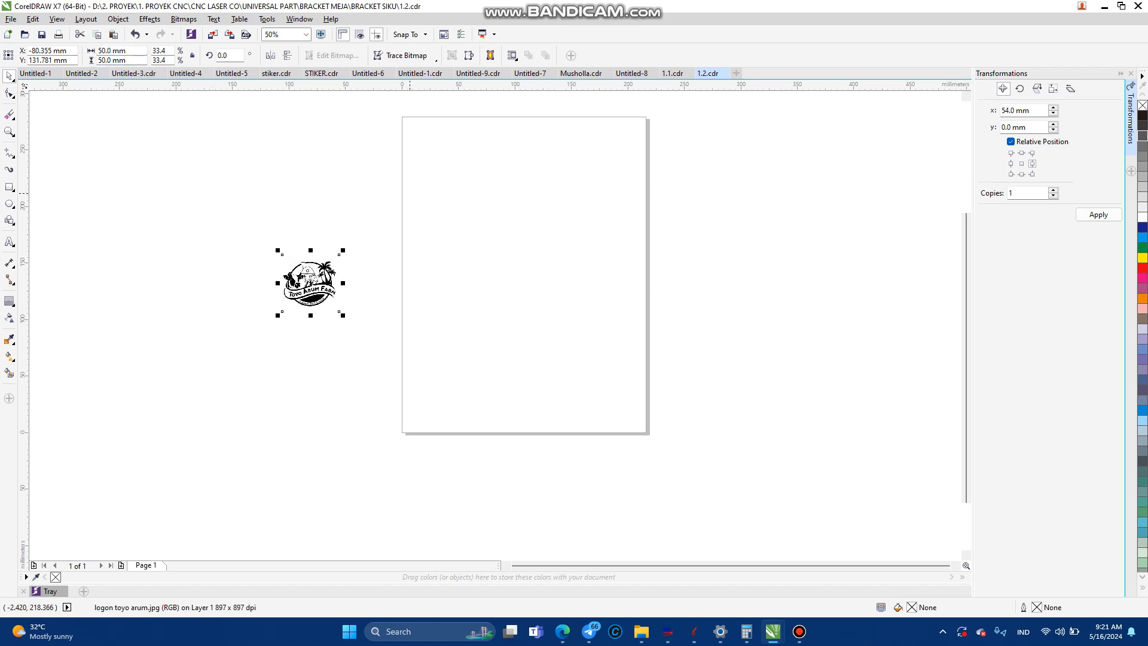
# Step: Set the page size to a custom 50 × 50 mm with nothing selected
pyautogui.press('Escape')
pyautogui.moveTo(145, 50); pyautogui.dragTo(63, 53)
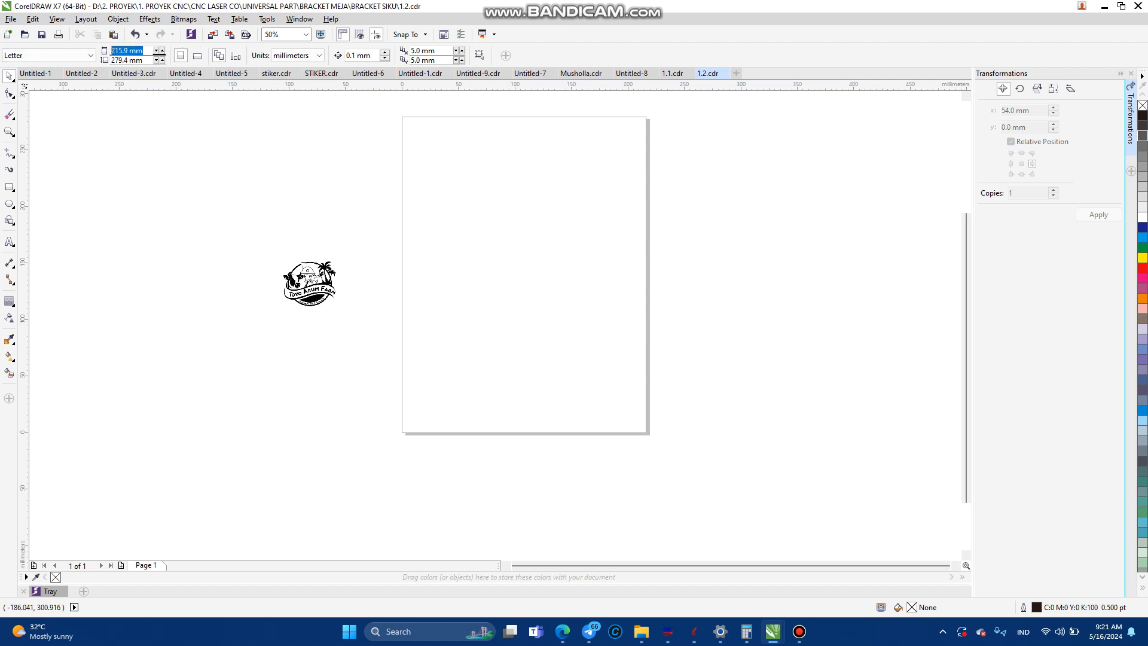
pyautogui.write('50')
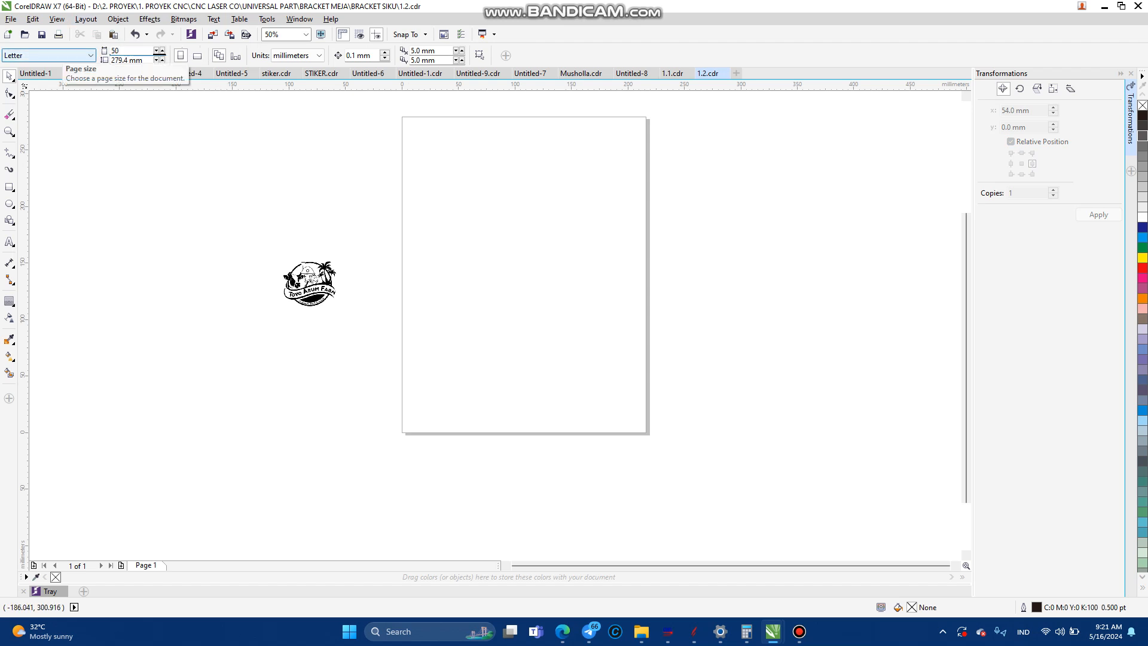
pyautogui.press('Tab')
pyautogui.write('50')
pyautogui.press('Return')
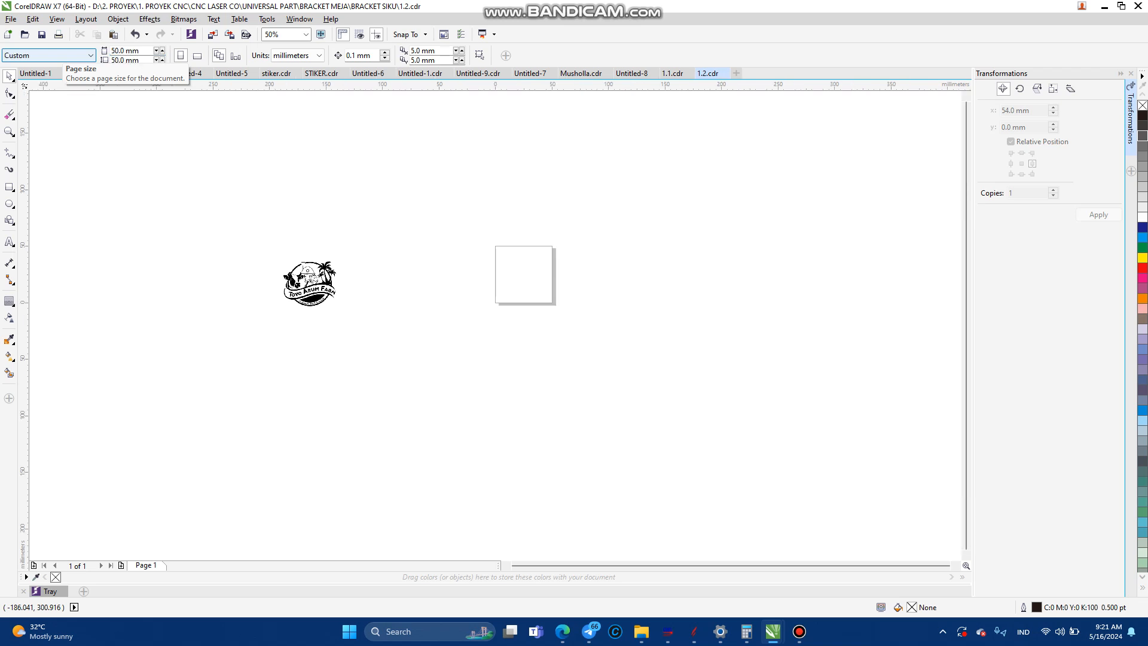
# Step: Move the logo toward the page and center it on the page
pyautogui.scroll(1, 529, 255)
pyautogui.moveTo(91, 290); pyautogui.dragTo(281, 288)
pyautogui.press('p')
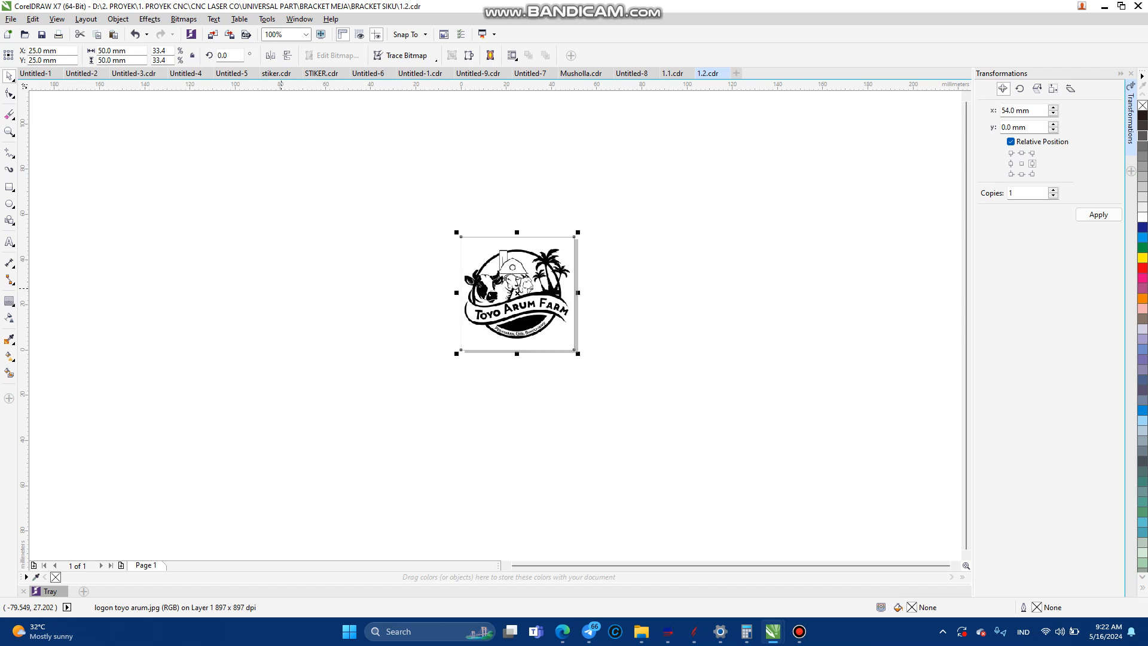
# Step: Move the logo off the page to the empty area on its left and deselect it
pyautogui.scroll(1, 609, 247)
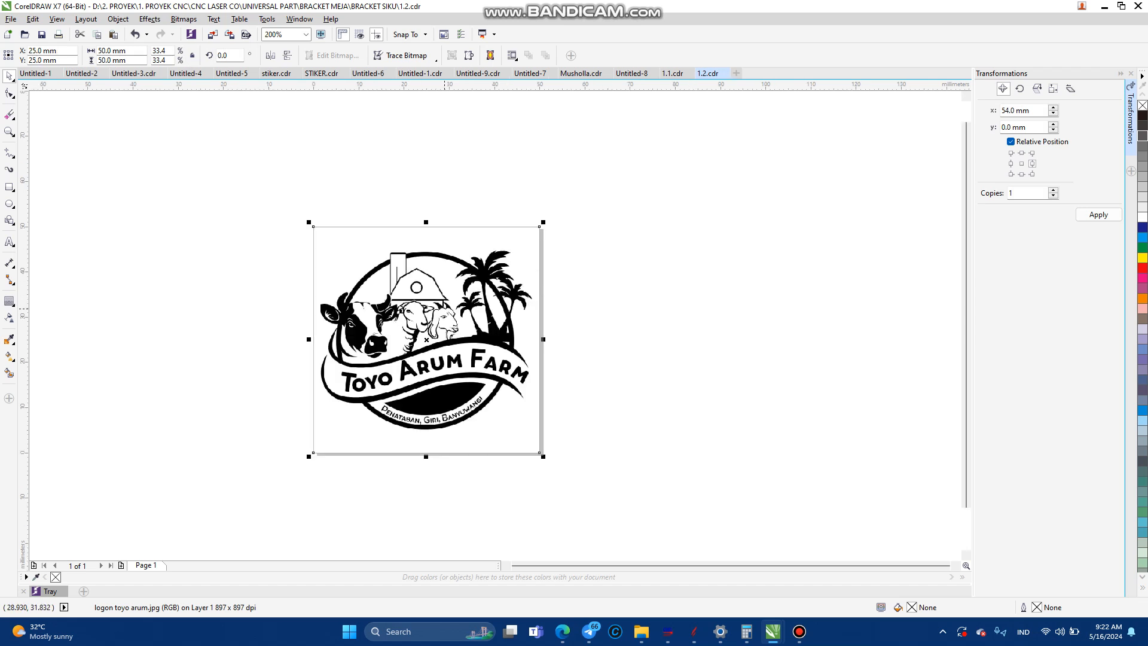
pyautogui.moveTo(445, 309); pyautogui.dragTo(139, 268)
pyautogui.click(246, 174)
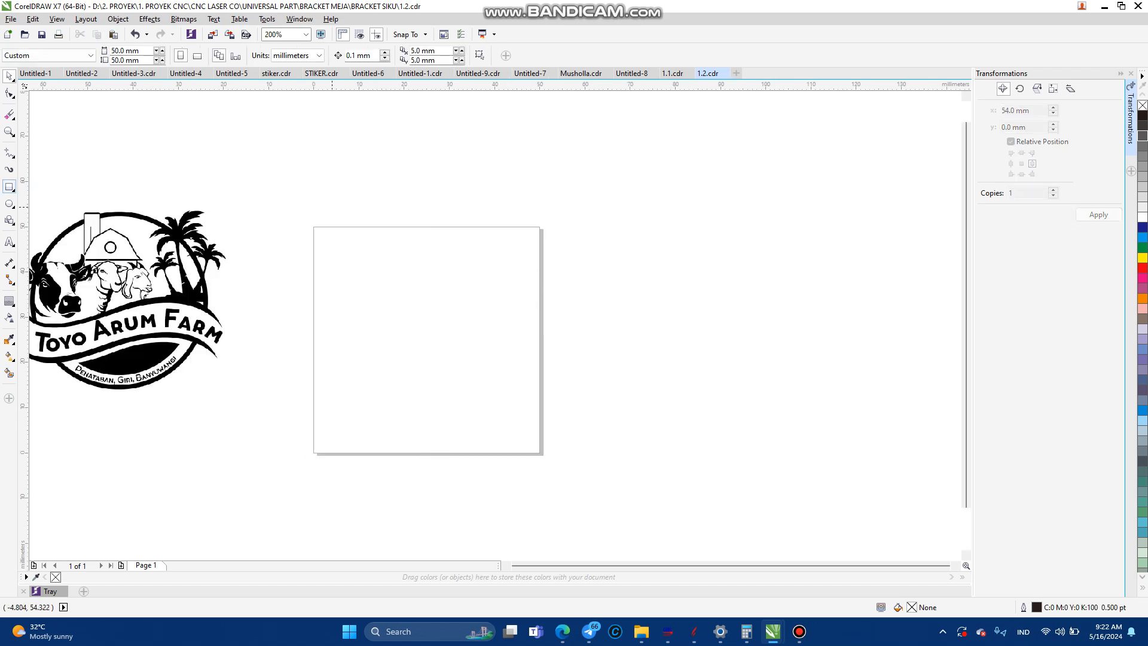
# Step: Draw a rectangle about 52 × 51 mm over the page, starting at the page's top-left corner
pyautogui.scroll(-1, 483, 207)
pyautogui.click(12, 189)
pyautogui.scroll(1, 413, 237)
pyautogui.click(55, 186)
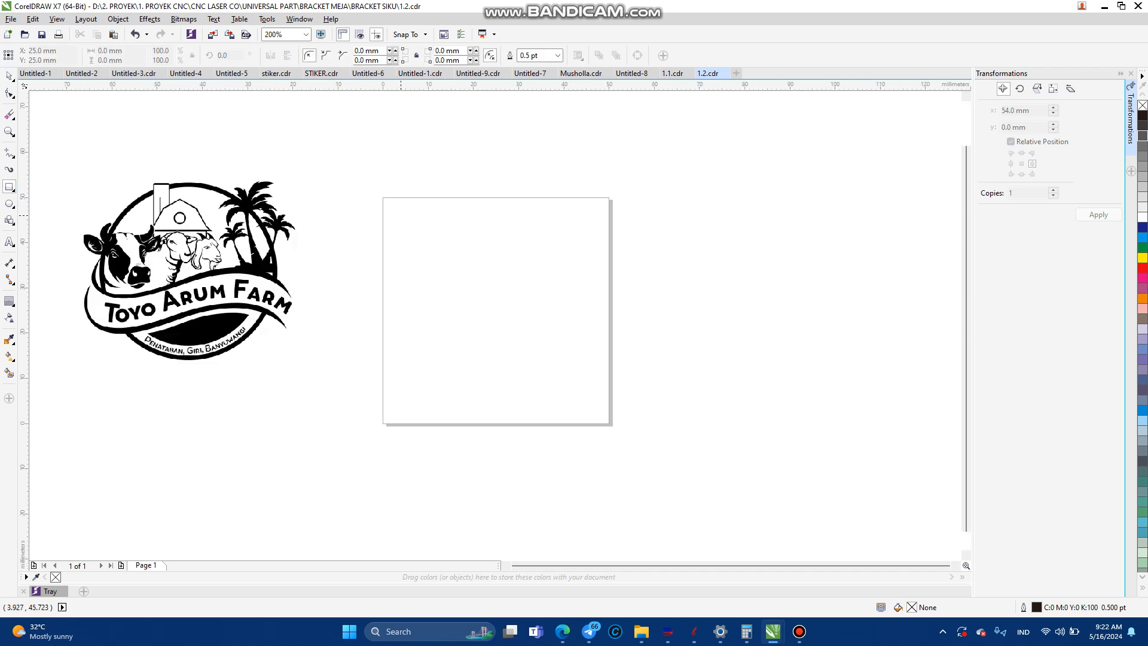
pyautogui.moveTo(382, 199); pyautogui.dragTo(618, 431)
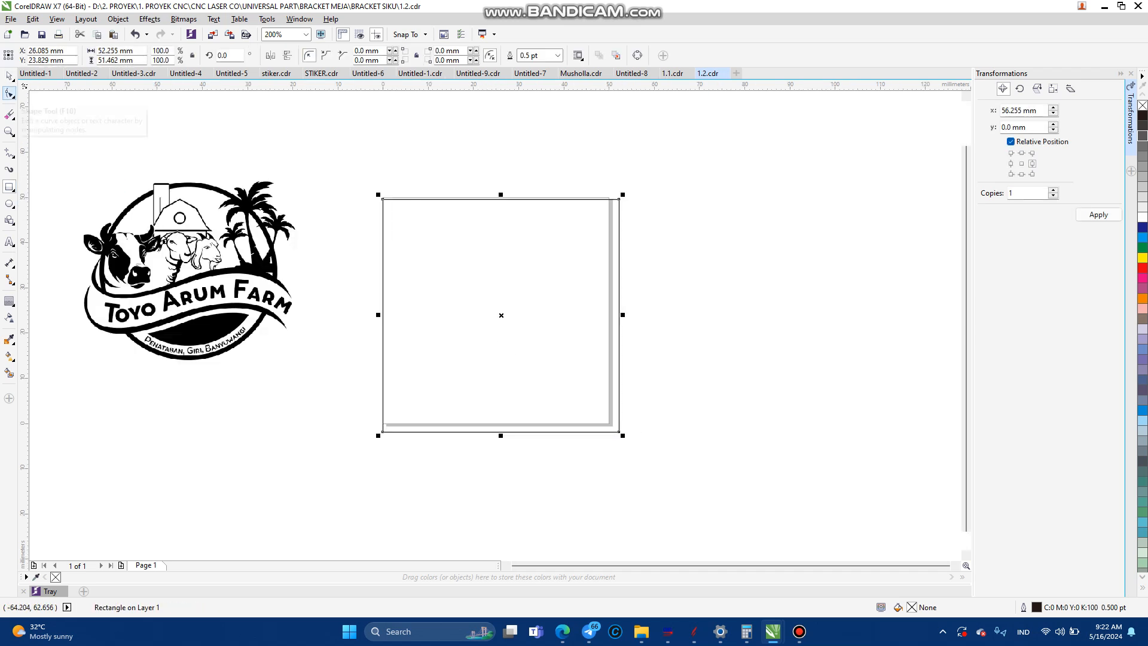
pyautogui.click(9, 76)
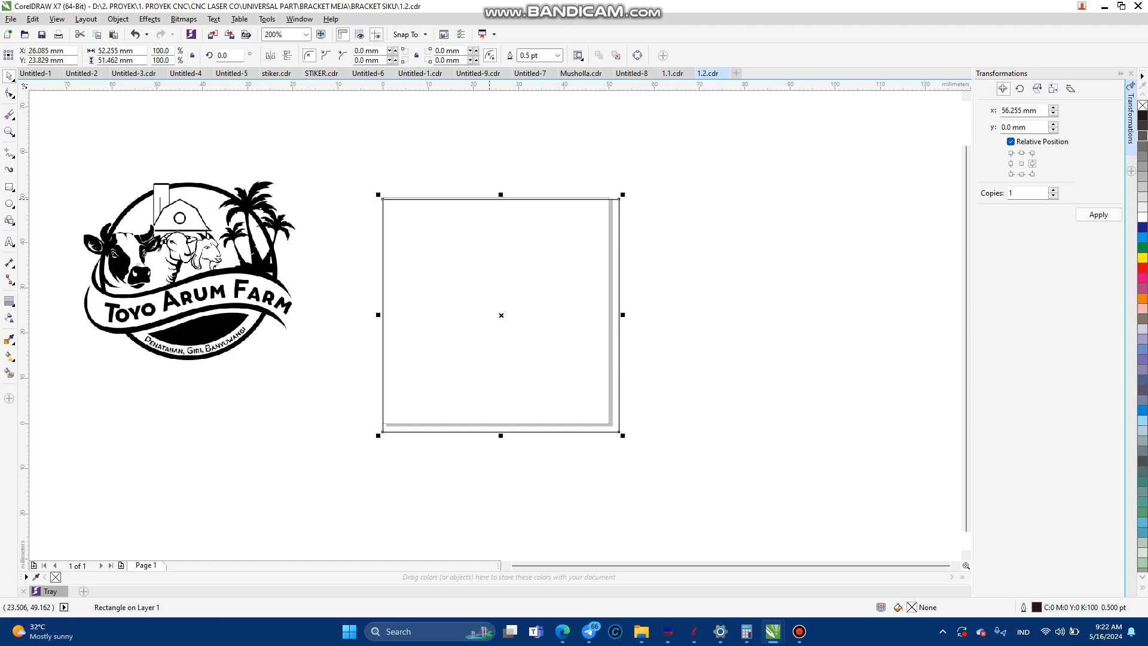
# Step: Set the rectangle's size to 50 × 50 mm and center it on the page
pyautogui.click(495, 202)
pyautogui.click(498, 200)
pyautogui.click(116, 51)
pyautogui.write('5')
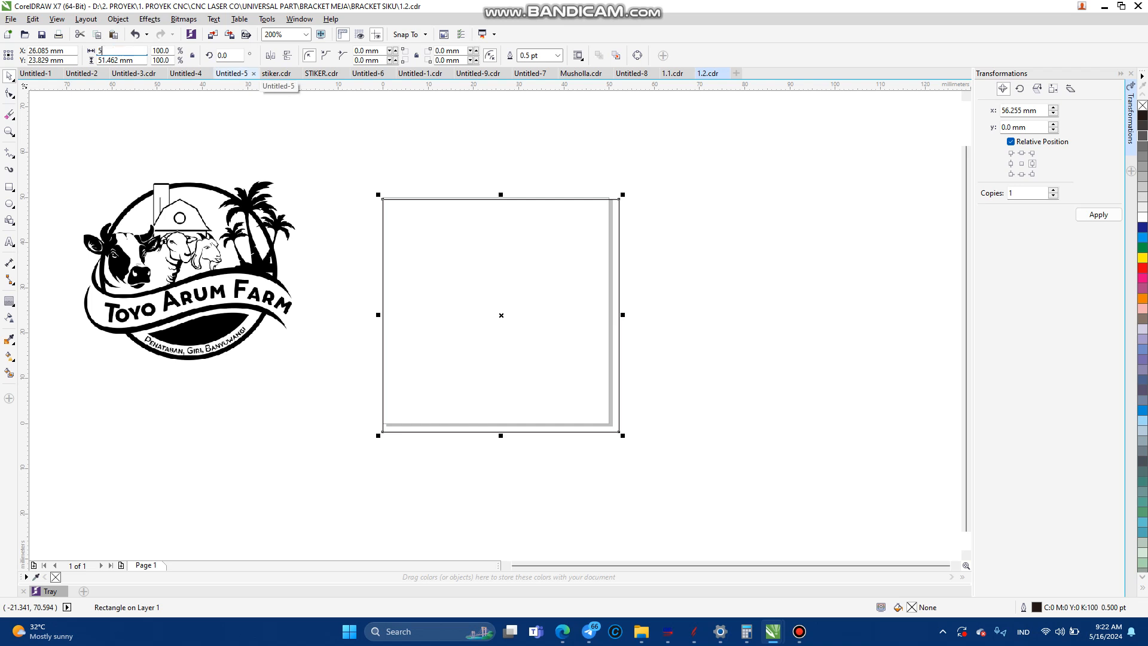
pyautogui.write('0')
pyautogui.press('Tab')
pyautogui.write('50')
pyautogui.press('Return')
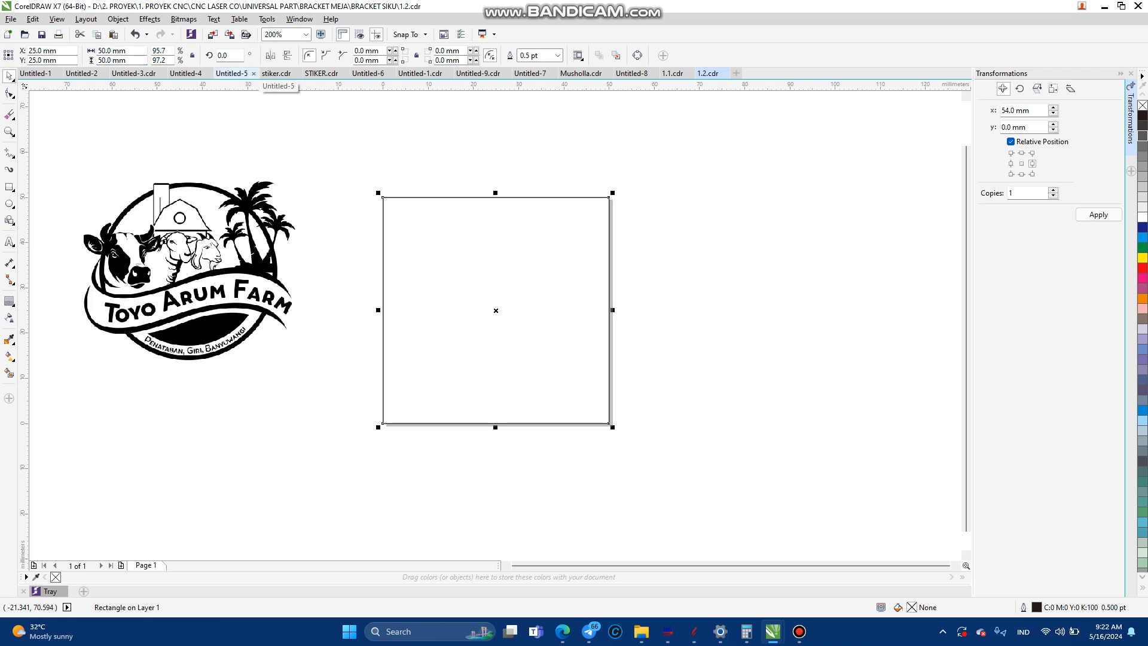
# Step: Center the logo on the page over the rectangle and deselect it
pyautogui.click(224, 236)
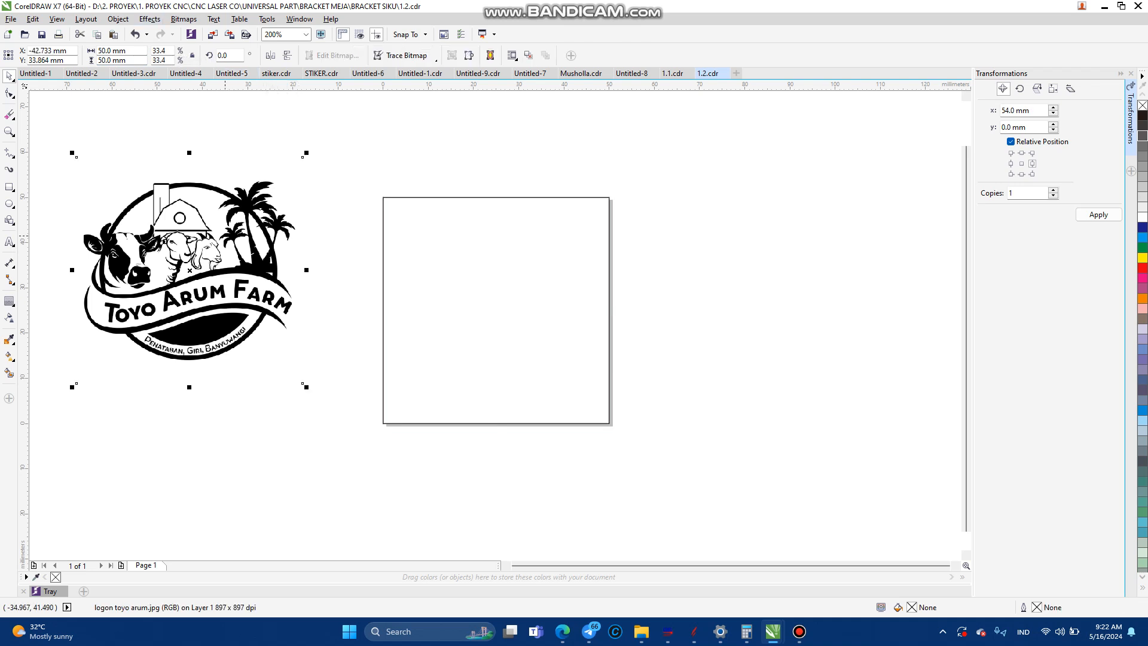
pyautogui.press('p')
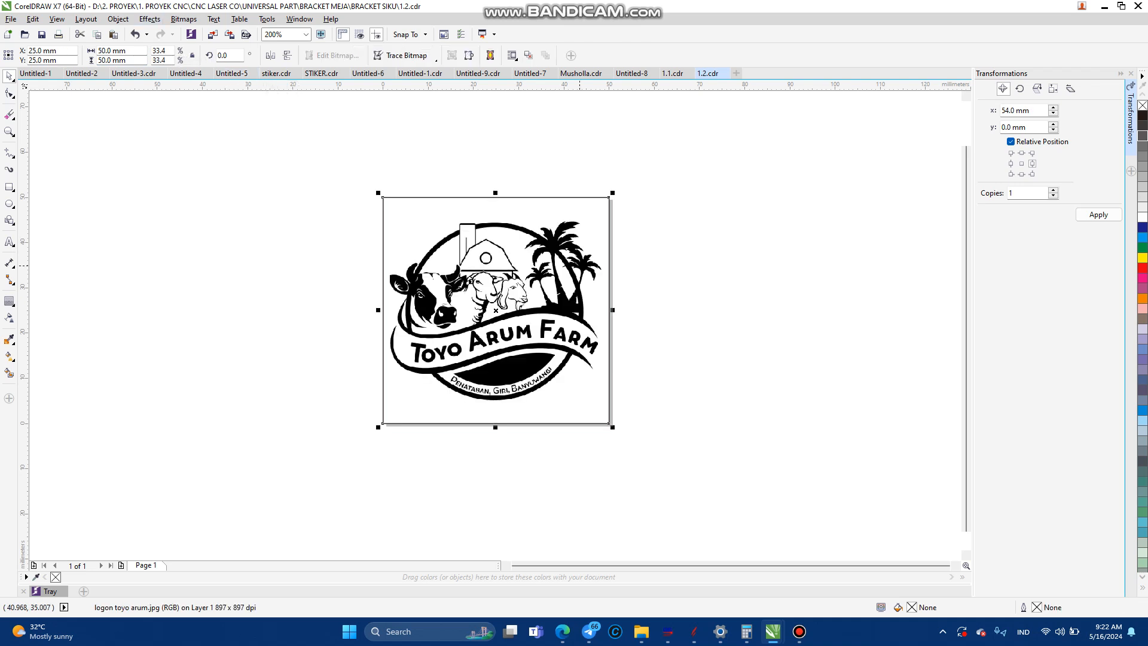
pyautogui.click(320, 287)
pyautogui.scroll(1, 457, 307)
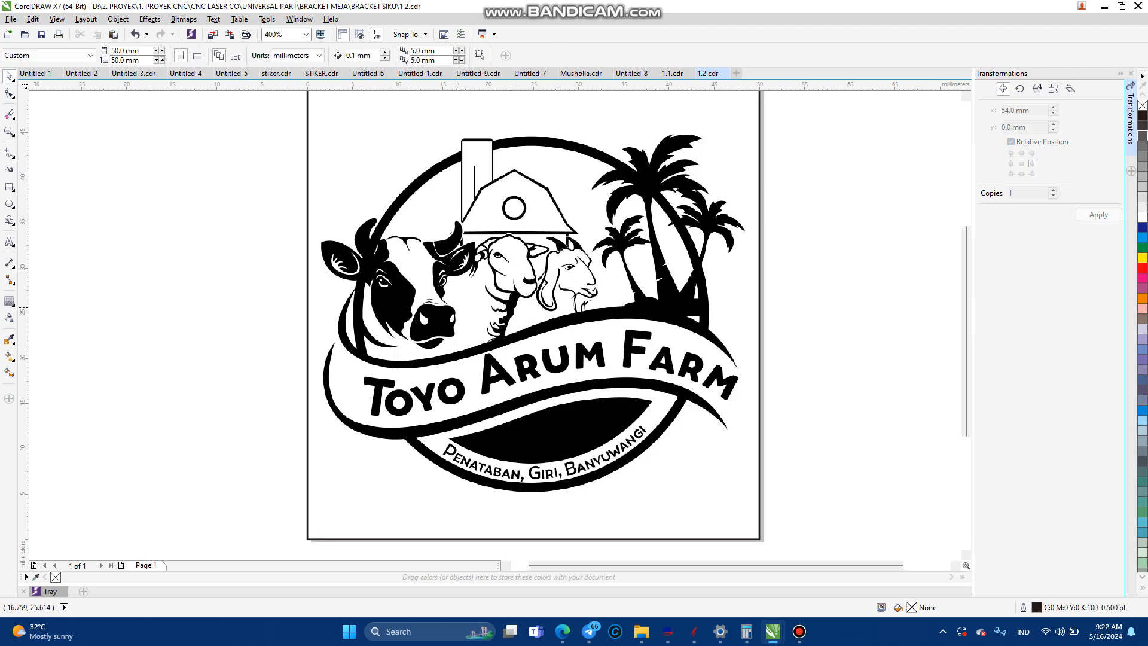
pyautogui.scroll(-1, 359, 347)
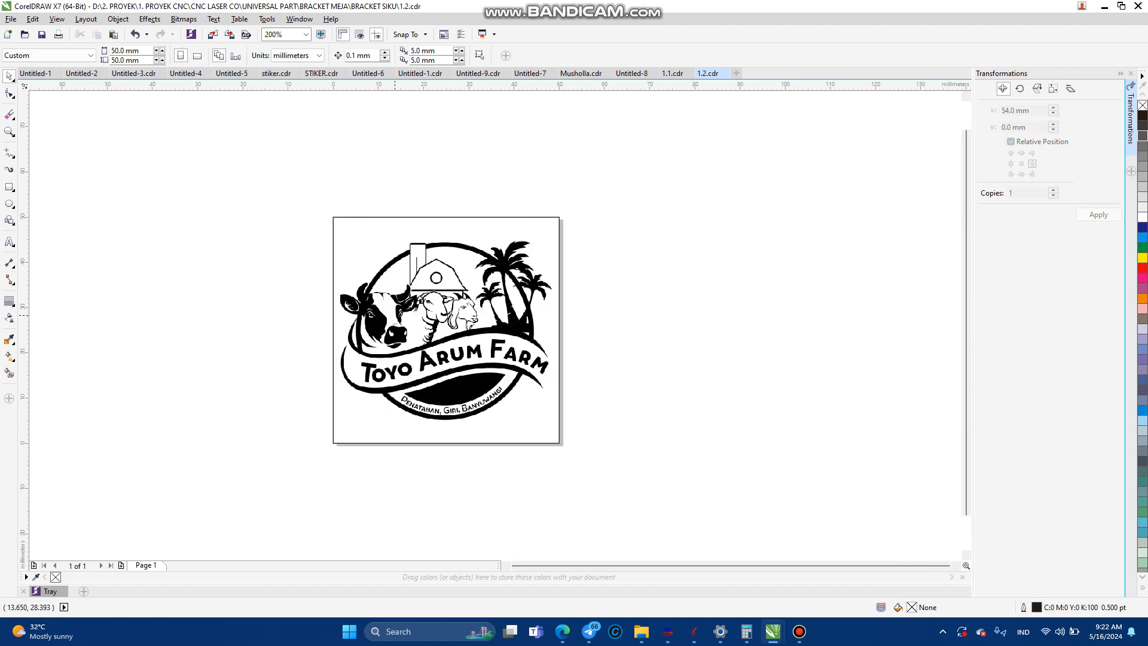
# Step: Move the logo off the page to its left and the rectangle off the page to its right
pyautogui.moveTo(376, 310); pyautogui.dragTo(75, 406)
pyautogui.moveTo(340, 217); pyautogui.dragTo(752, 197)
pyautogui.moveTo(165, 397); pyautogui.dragTo(210, 284)
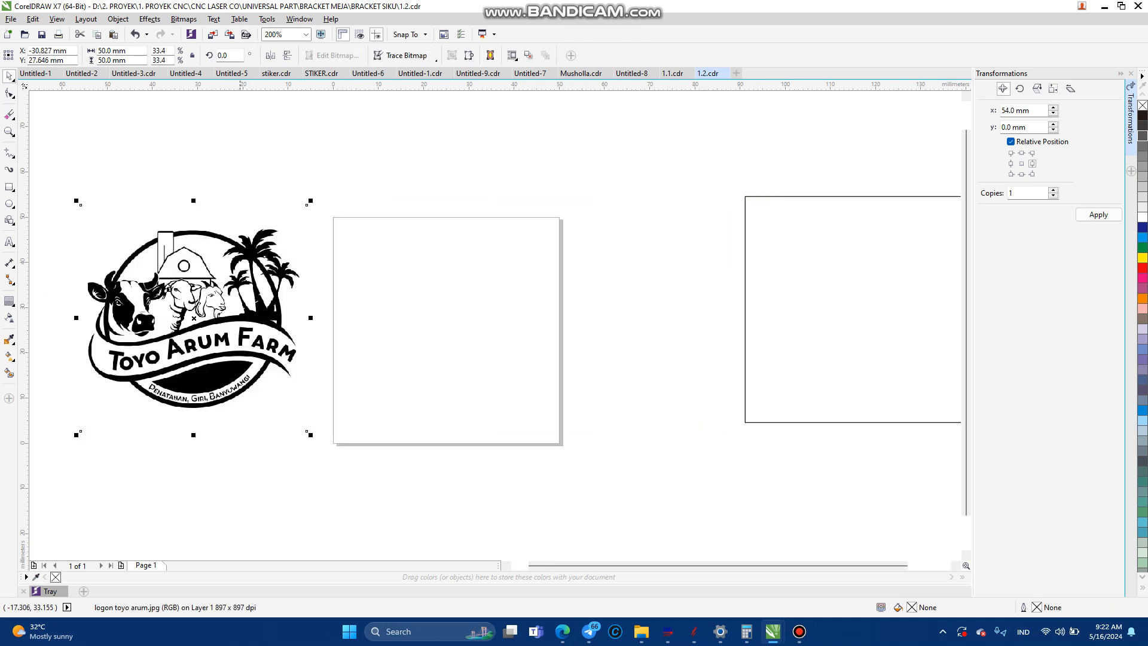
pyautogui.moveTo(758, 196); pyautogui.dragTo(590, 223)
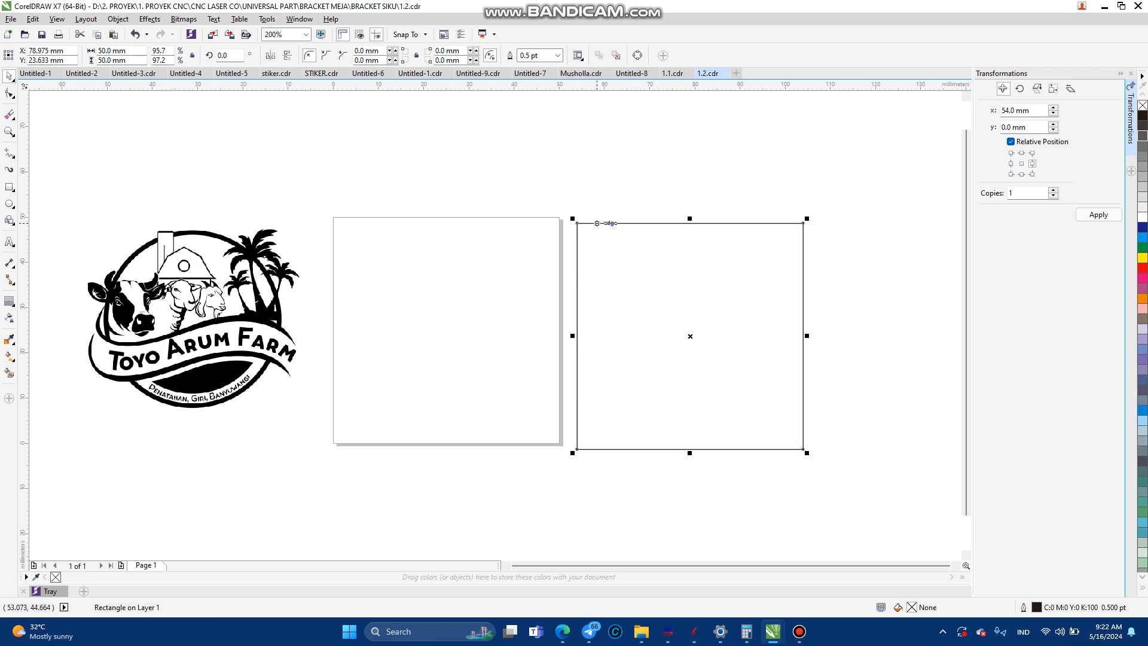
pyautogui.moveTo(676, 223); pyautogui.dragTo(822, 239)
# Step: Center both the logo and the rectangle on the page and clear the selection
pyautogui.click(239, 305)
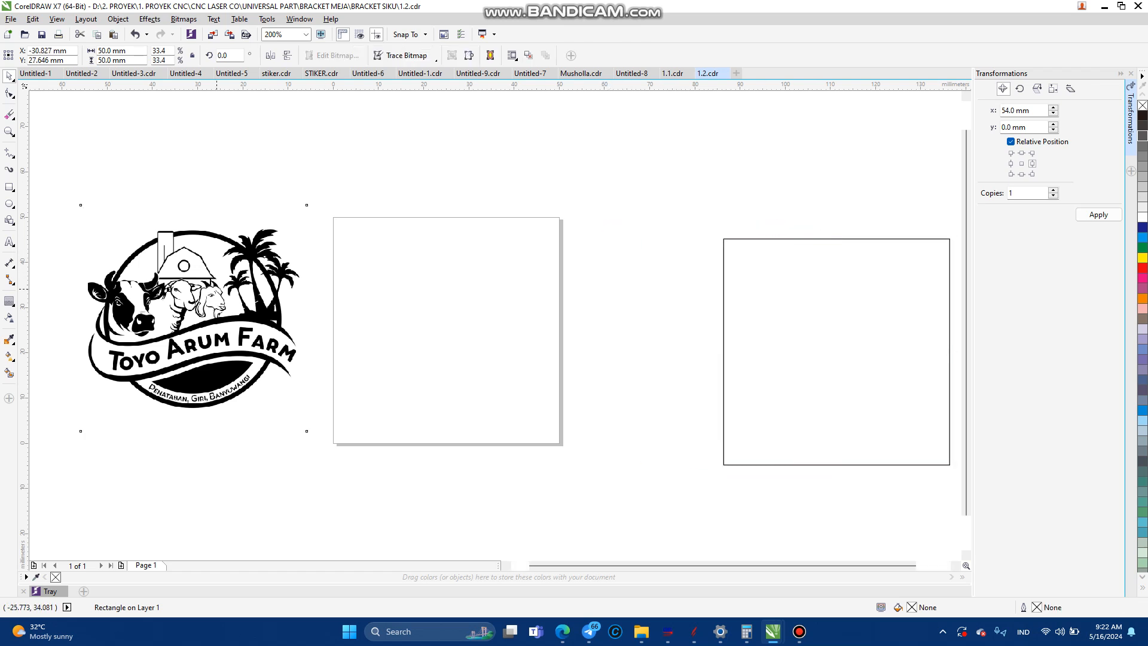
pyautogui.press('p')
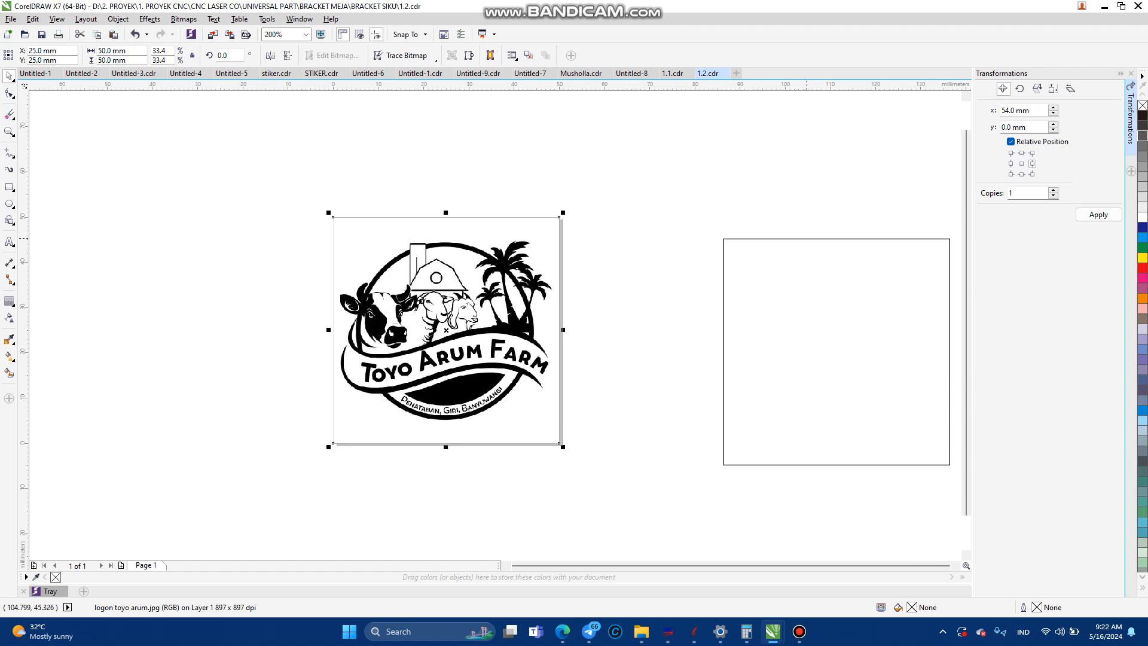
pyautogui.press('Tab')
pyautogui.press('p')
pyautogui.press('Escape')
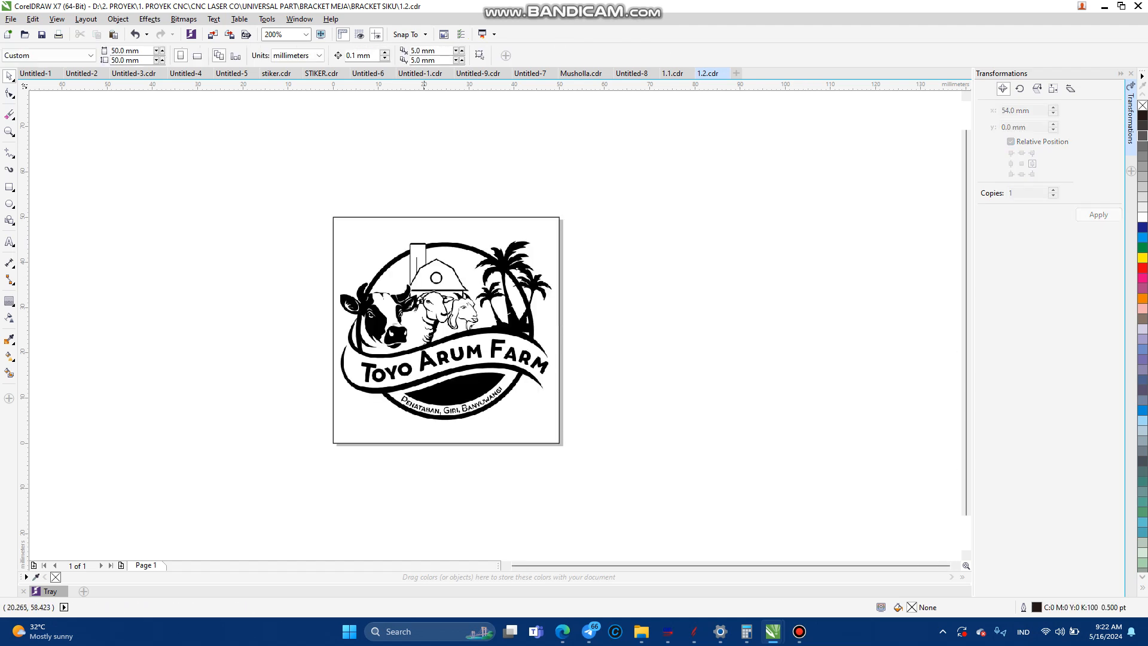
pyautogui.scroll(2, 320, 233)
pyautogui.scroll(-2, 320, 233)
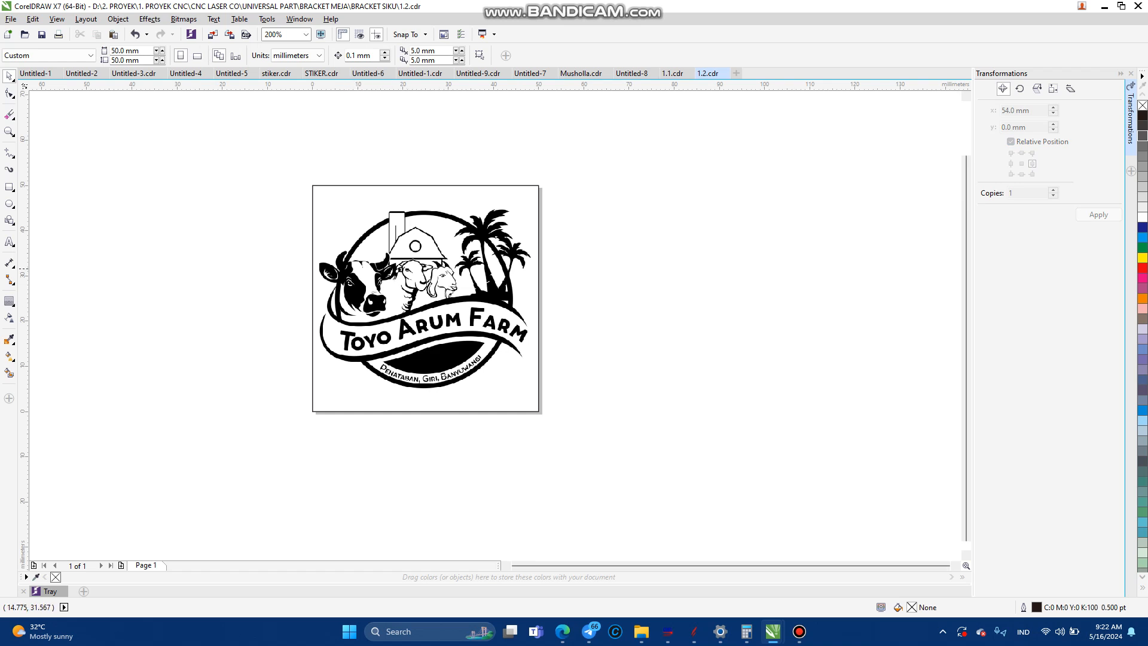
pyautogui.scroll(1, 476, 293)
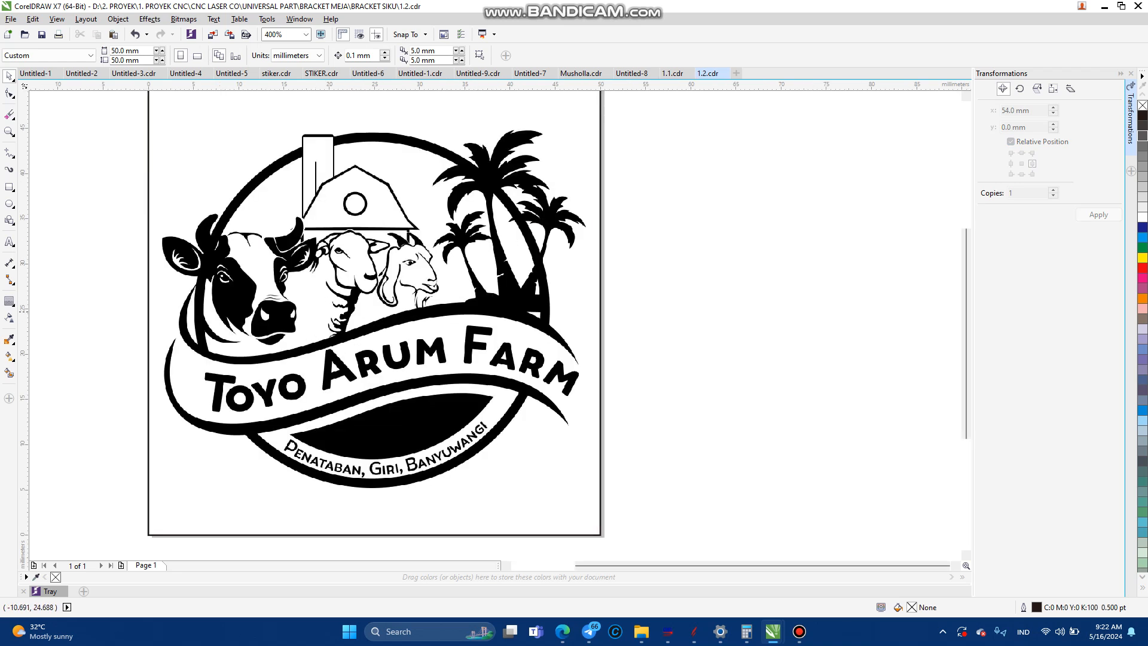
pyautogui.scroll(-1, 132, 359)
pyautogui.scroll(1, 150, 333)
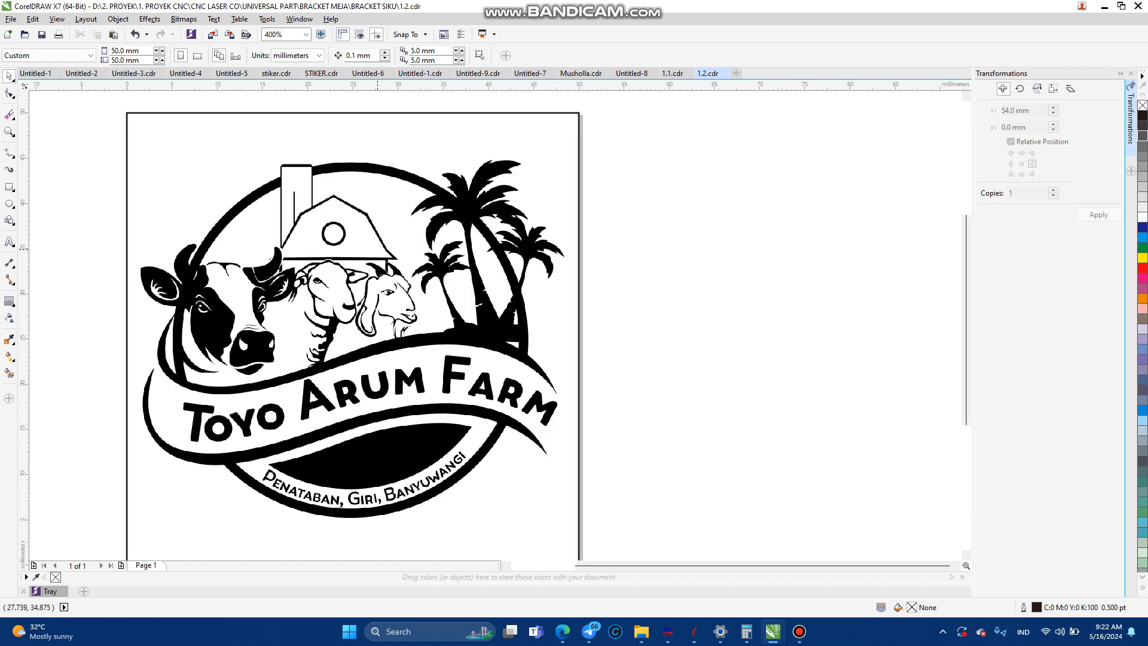
pyautogui.scroll(-1, 377, 249)
# Step: Convert the rectangle around the logo to curves and delete it from the page
pyautogui.click(282, 181)
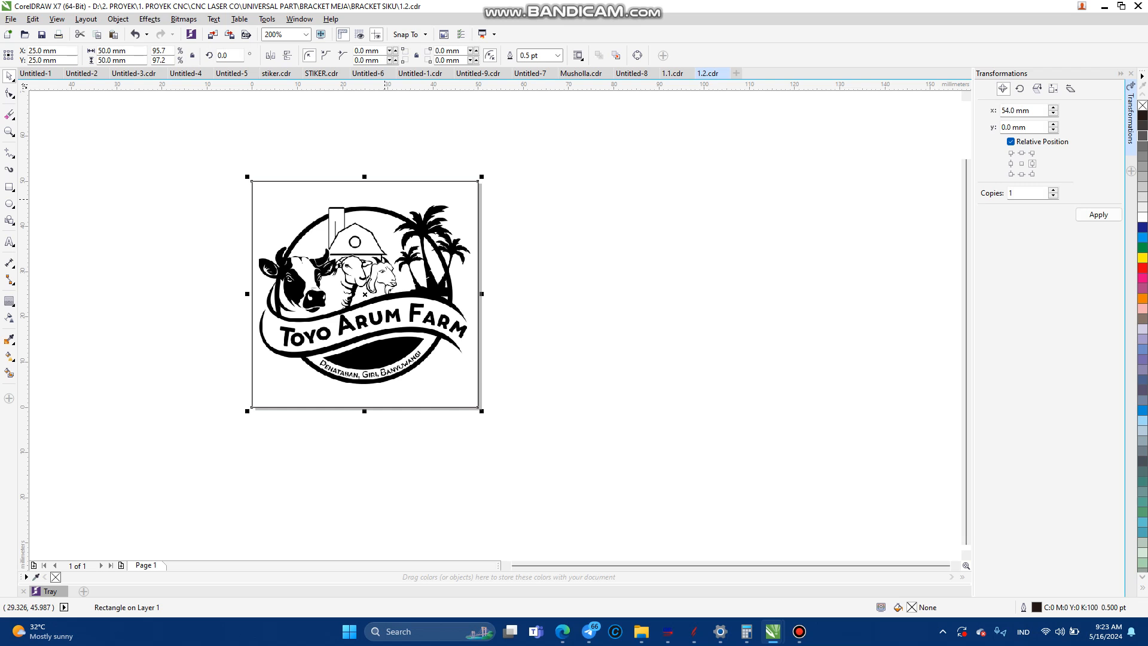
pyautogui.hotkey('ctrl', 'q')
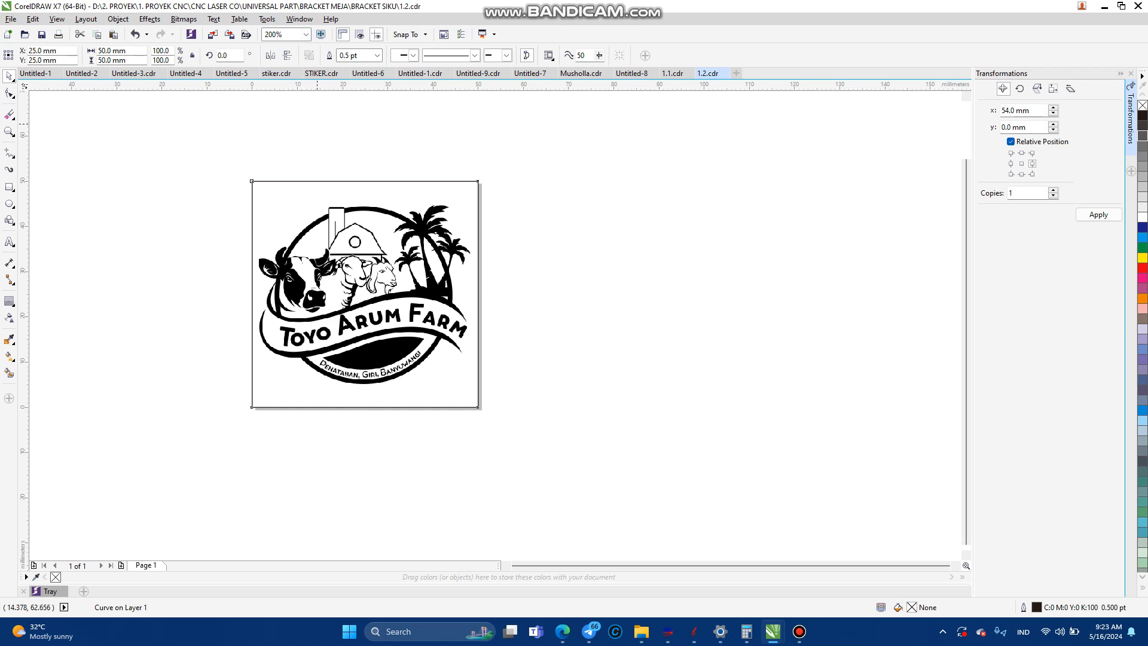
pyautogui.press('Escape')
pyautogui.click(326, 181)
pyautogui.press('Escape')
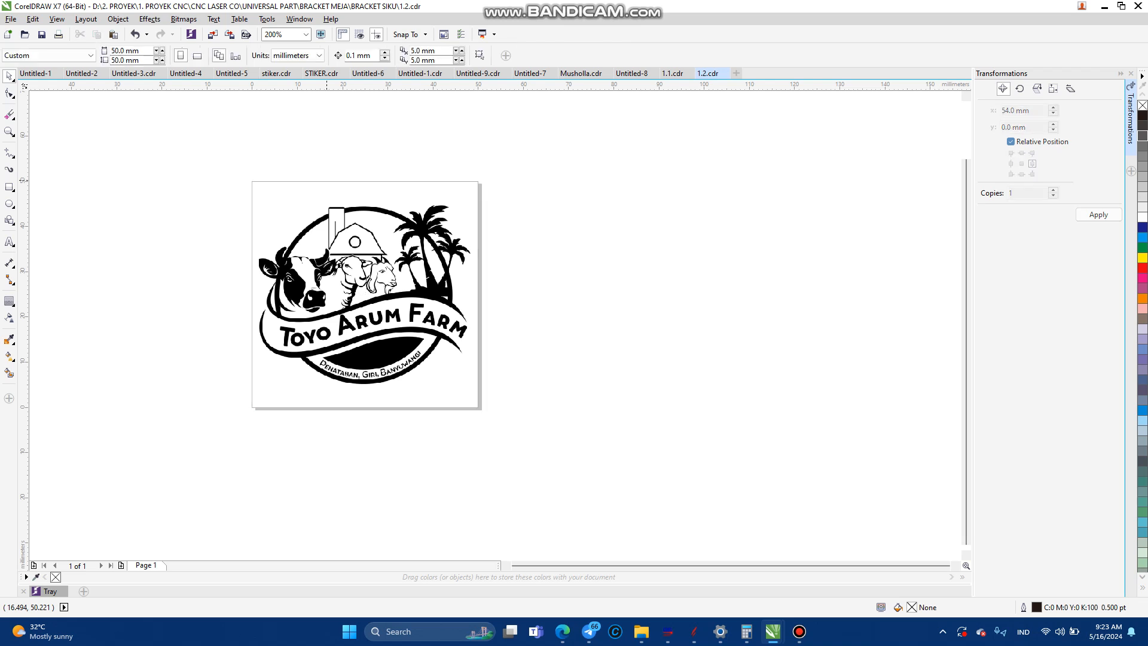
# Step: Start exporting the logo and create a folder named New folder inside Documents > New folder (3) as the destination
pyautogui.click(329, 240)
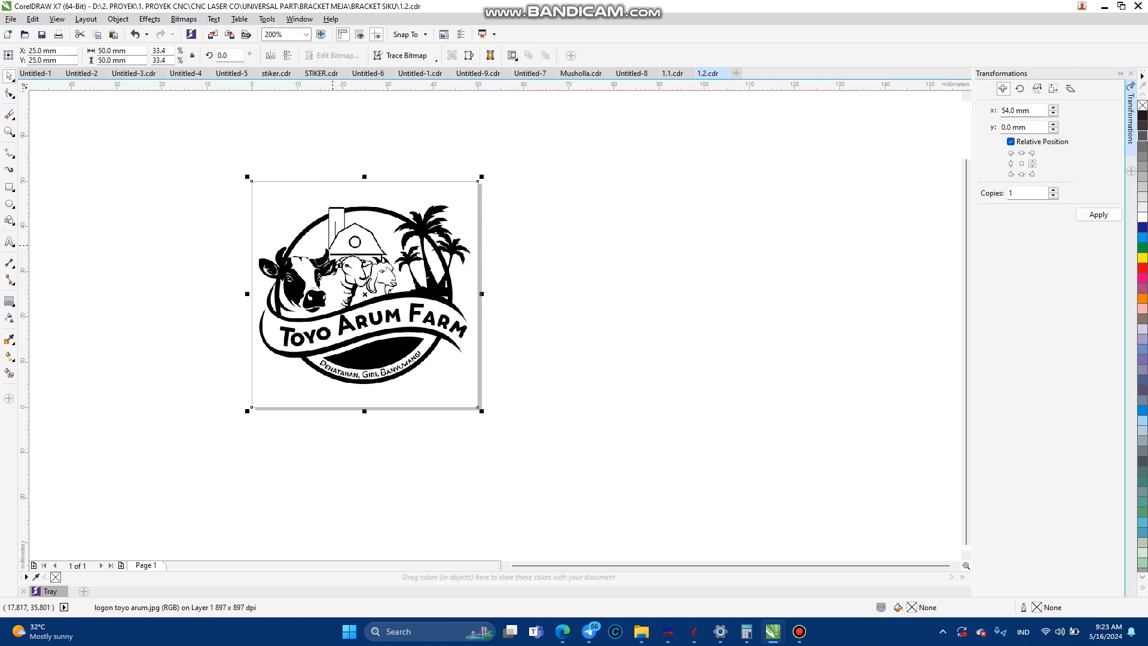
pyautogui.hotkey('ctrl', 'e')
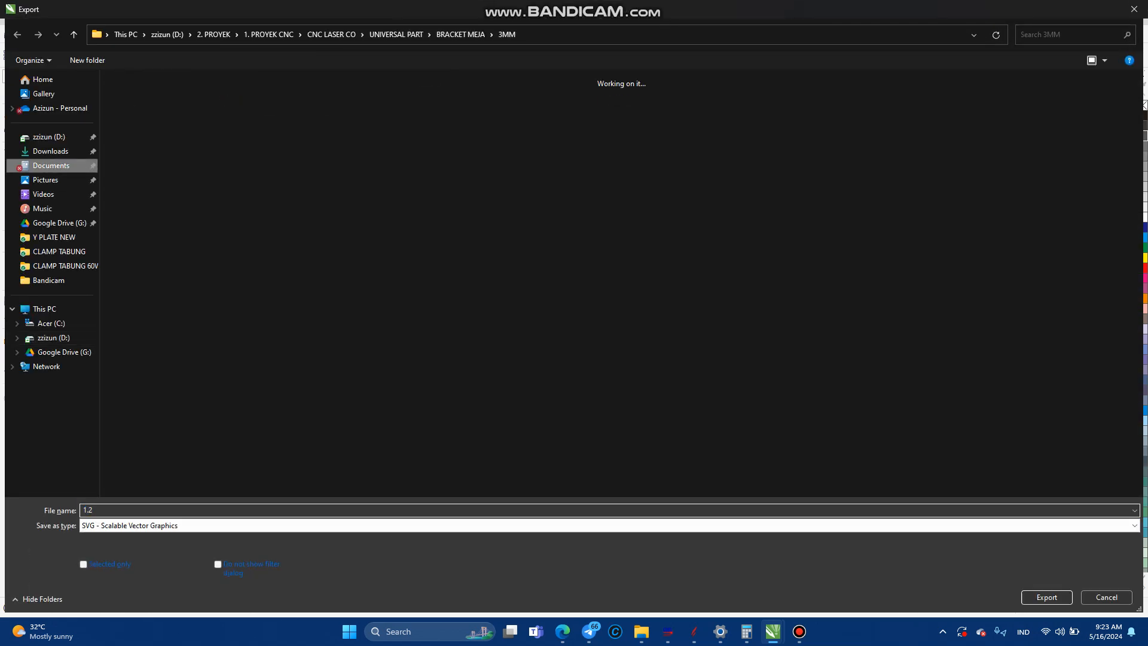
pyautogui.click(51, 165)
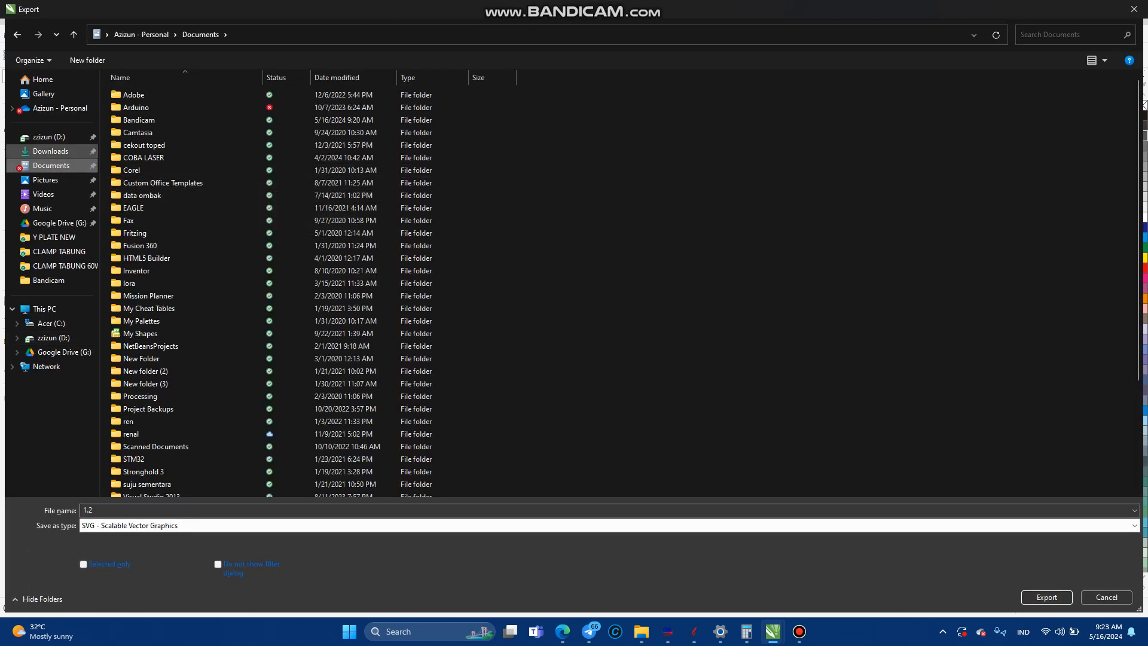
pyautogui.click(51, 150)
pyautogui.click(50, 165)
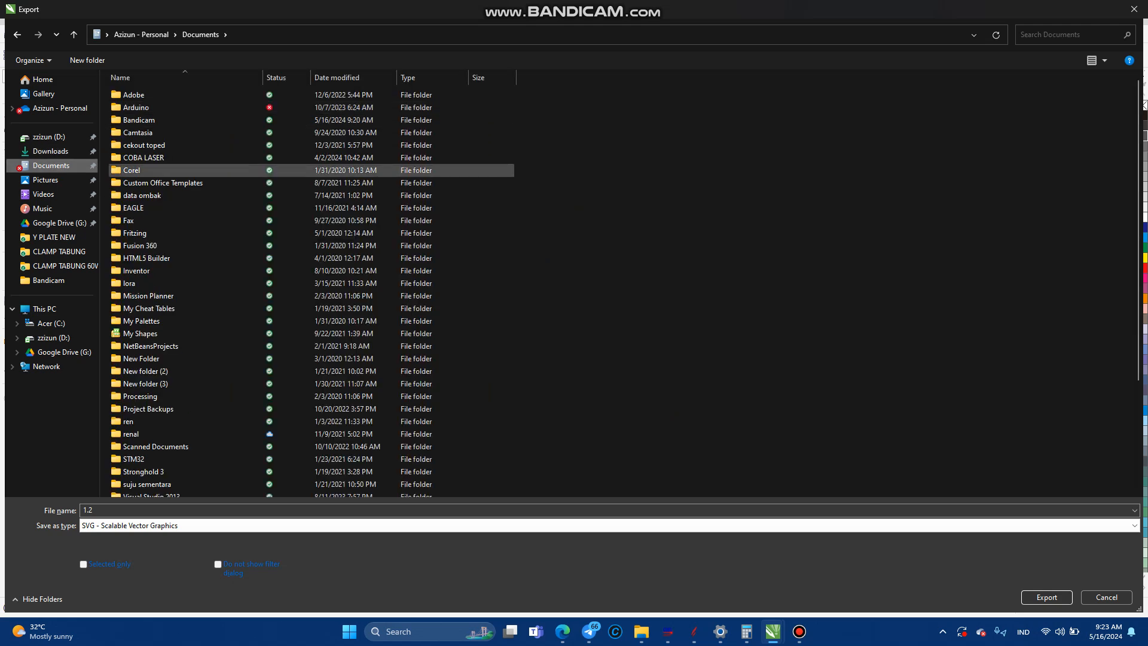
pyautogui.click(146, 384)
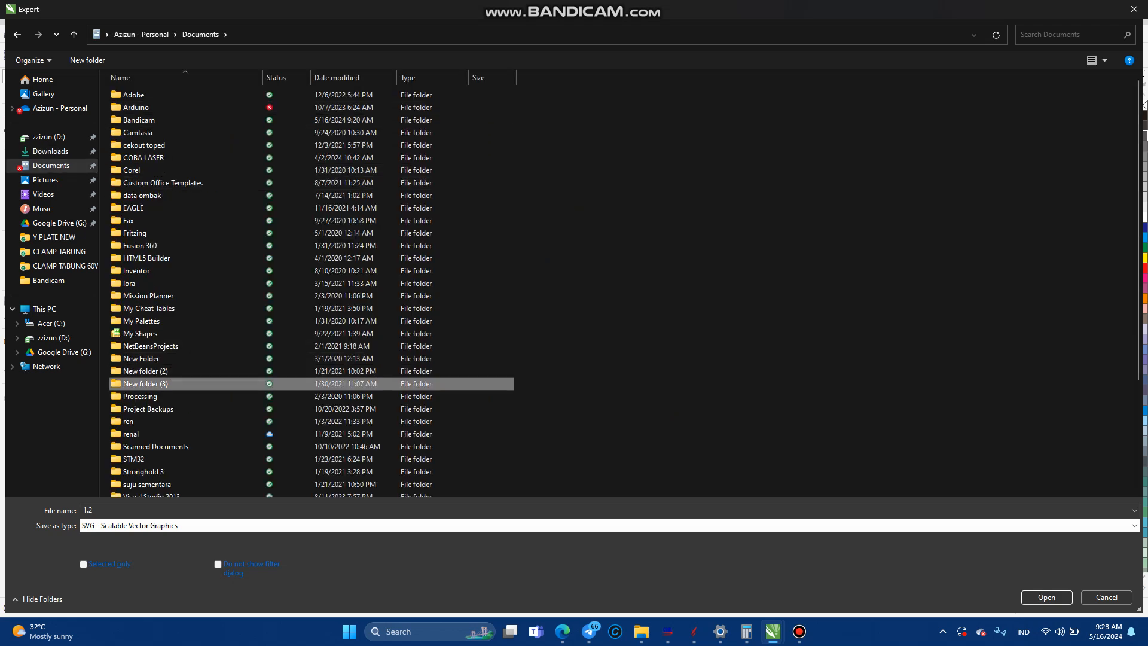
pyautogui.doubleClick(146, 371)
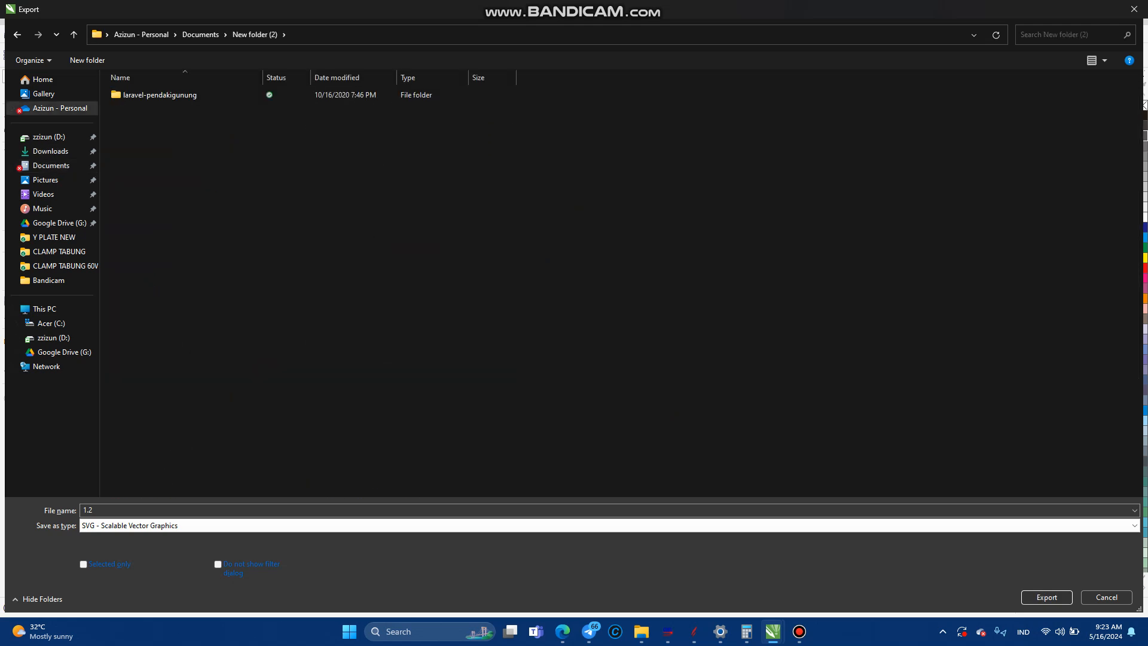
pyautogui.click(17, 35)
pyautogui.click(146, 384)
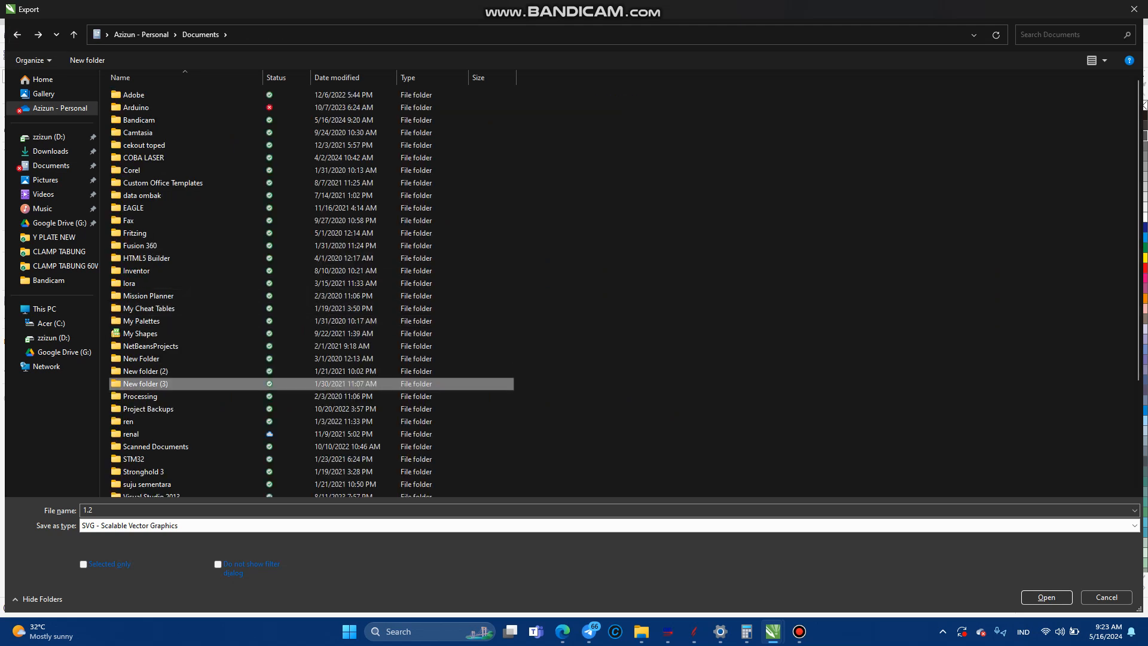
pyautogui.doubleClick(145, 383)
pyautogui.click(87, 59)
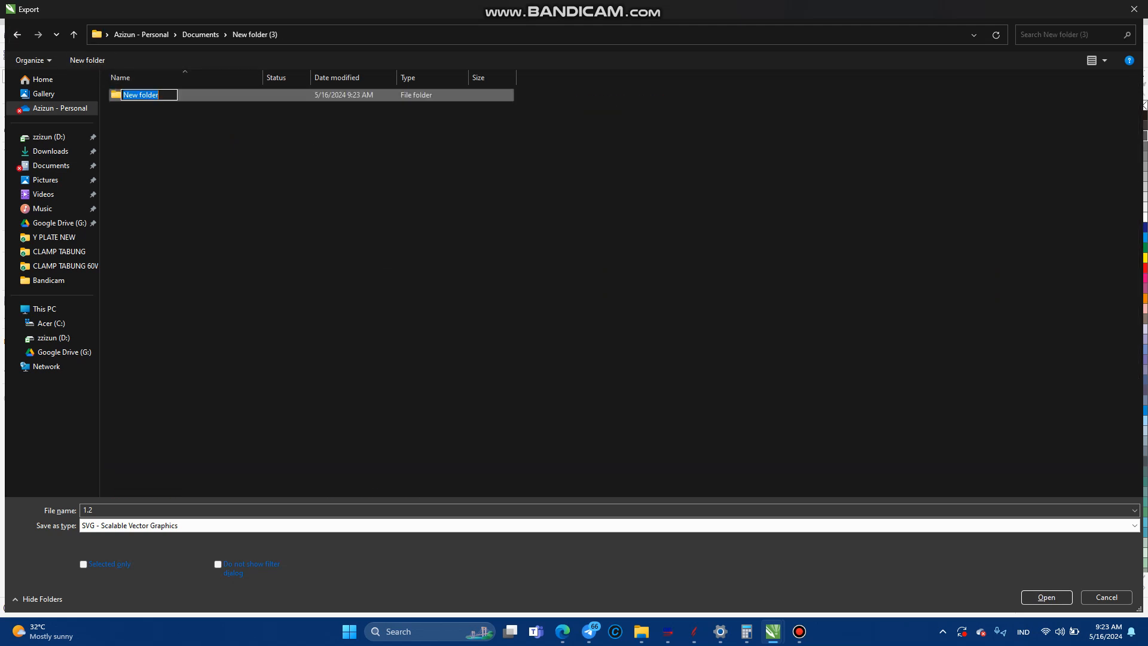
pyautogui.press('Return')
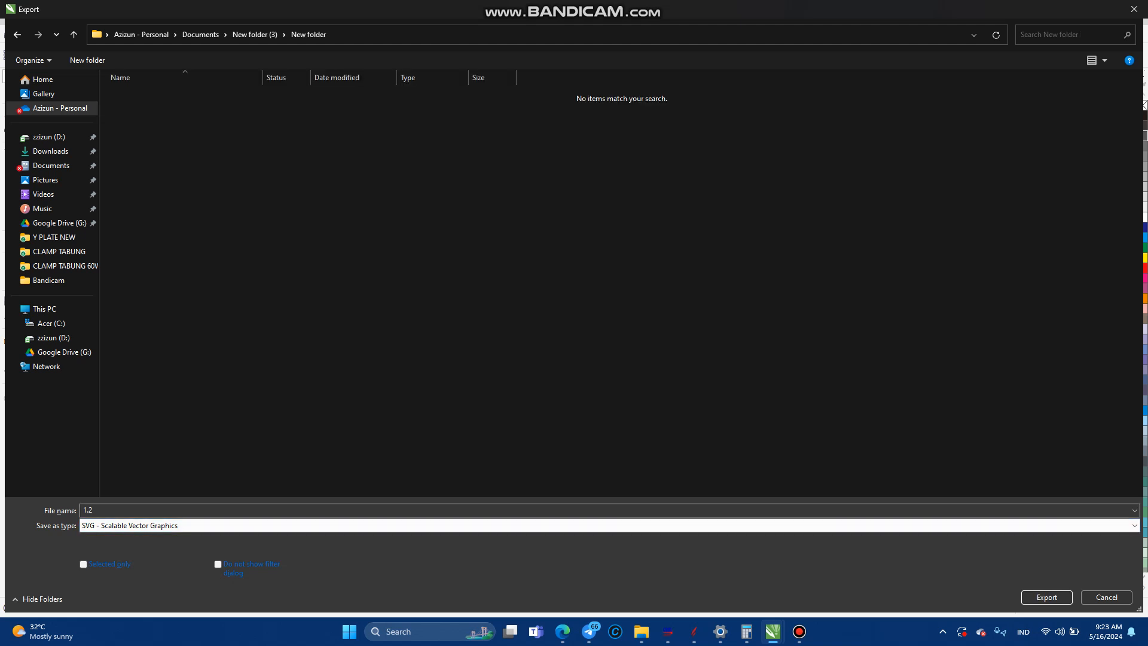
# Step: Export the logo in PNG format as 1.1, accepting the offered PNG settings
pyautogui.click(610, 526)
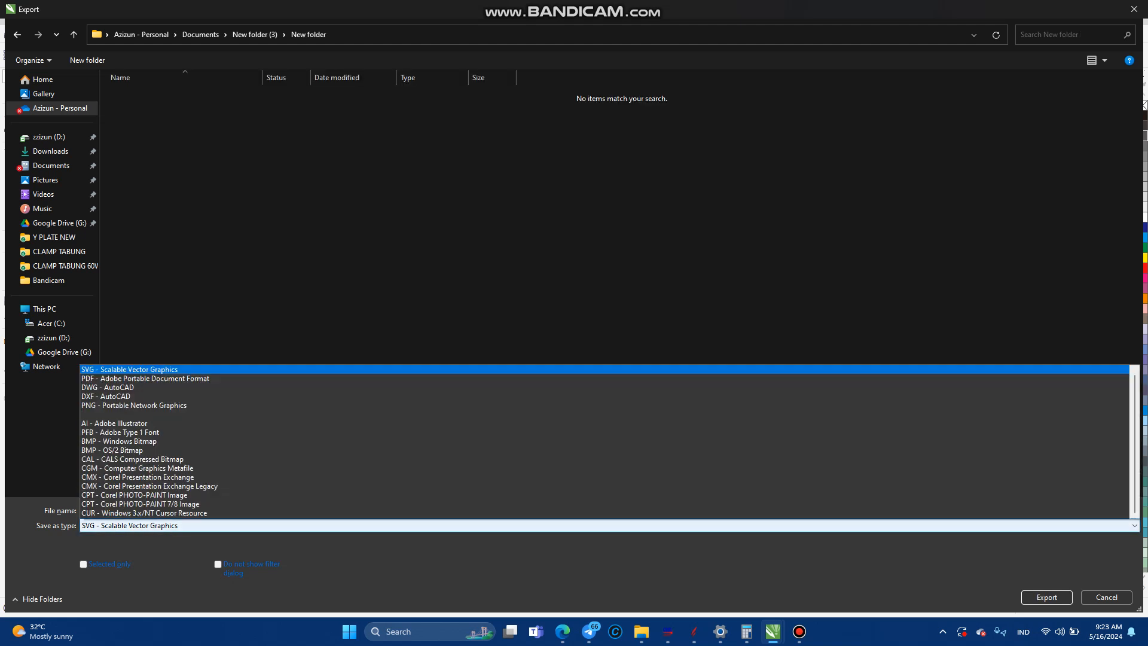
pyautogui.click(143, 289)
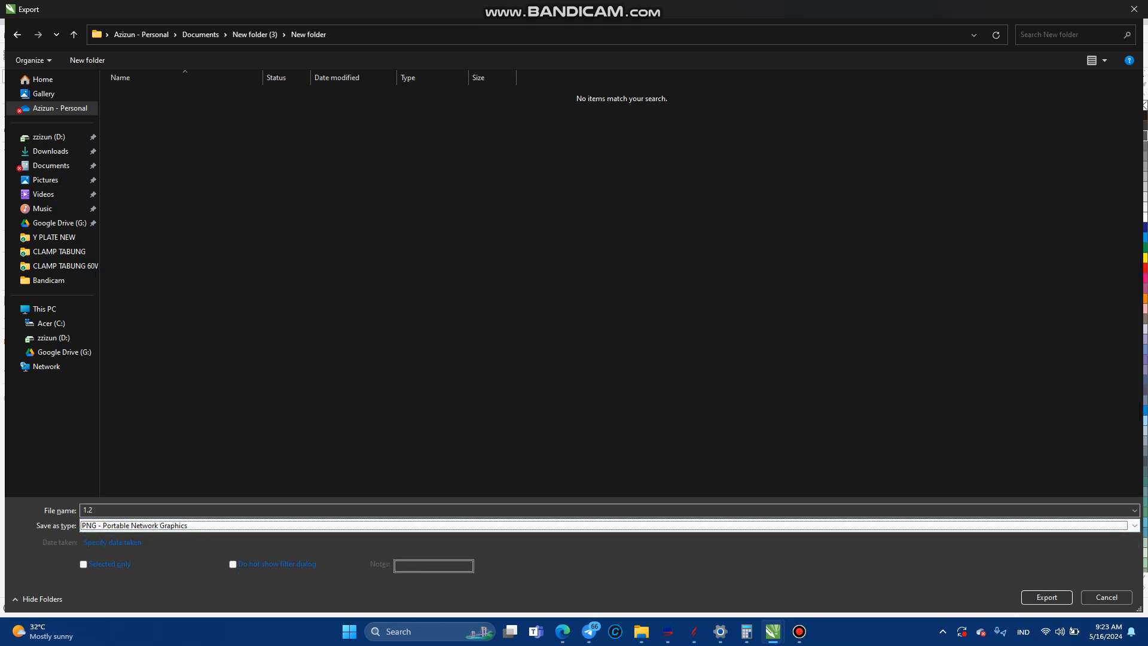
pyautogui.click(89, 510)
pyautogui.write('1.')
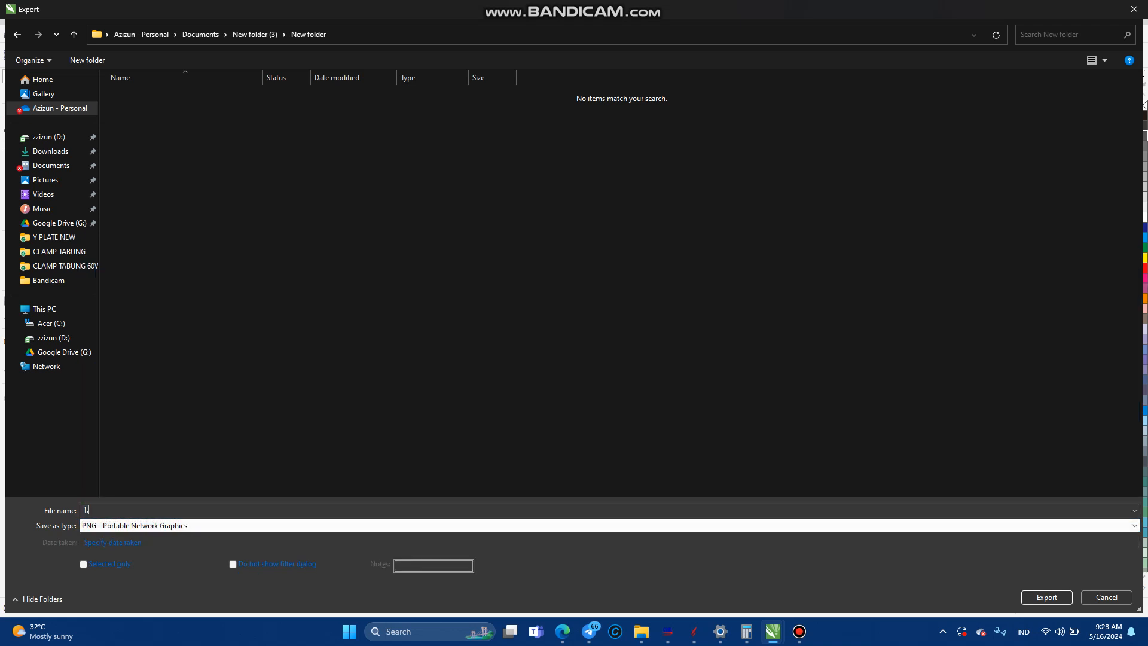
pyautogui.write('1')
pyautogui.press('Return')
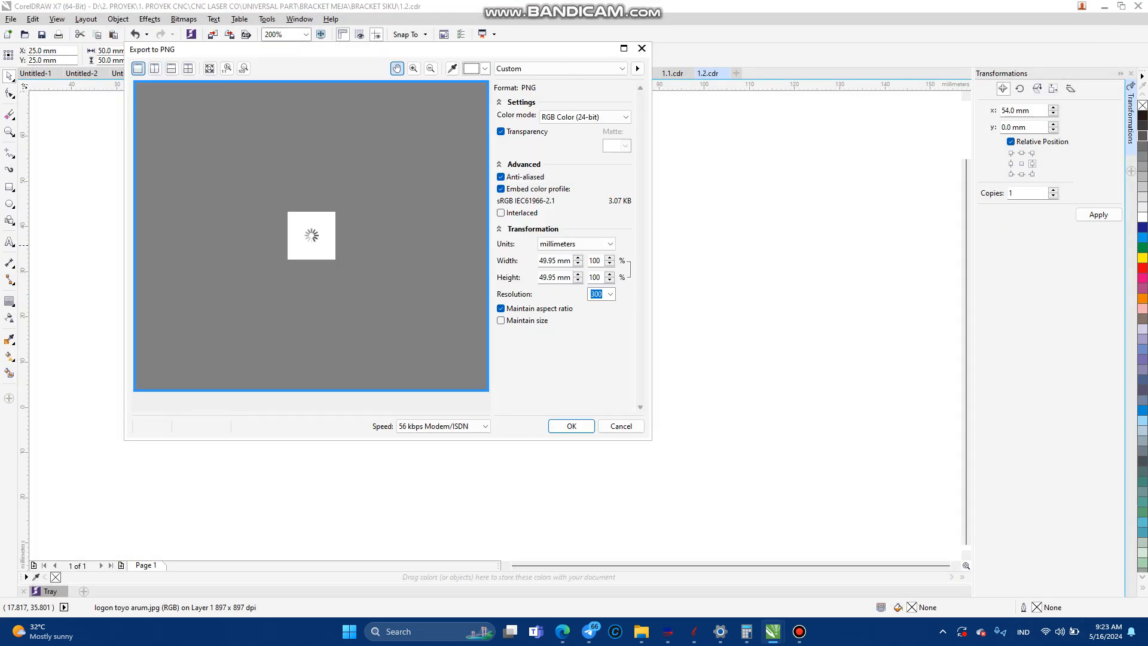
pyautogui.press('Return')
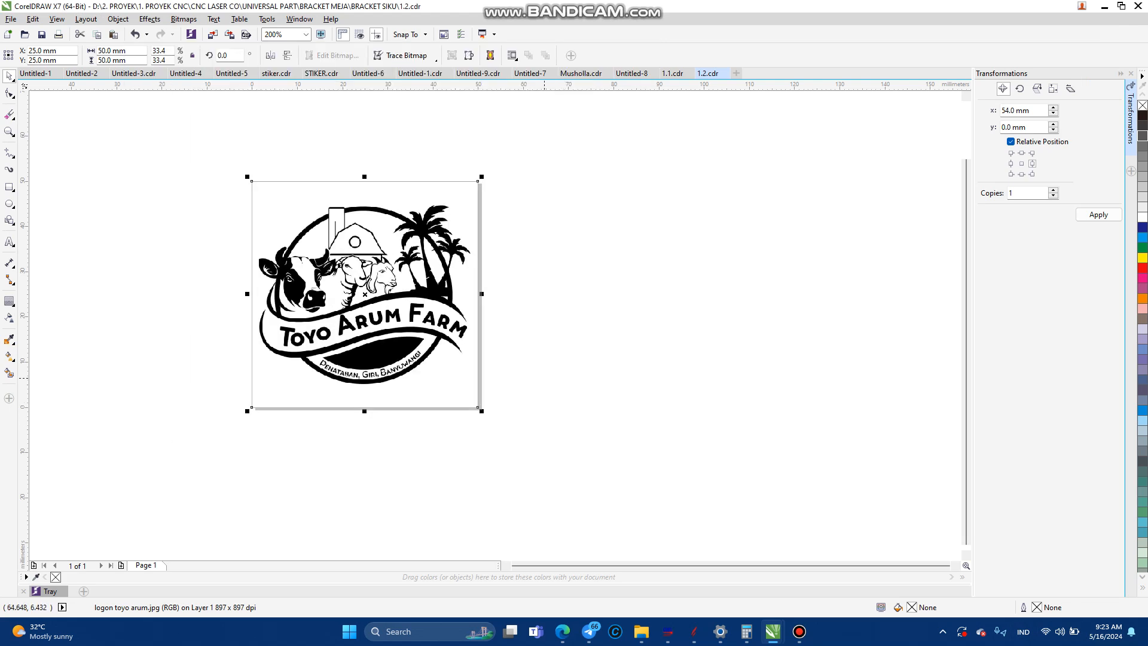
# Step: Undo the rectangle's deletion and delete the logo from the page
pyautogui.hotkey('ctrl', 'z')
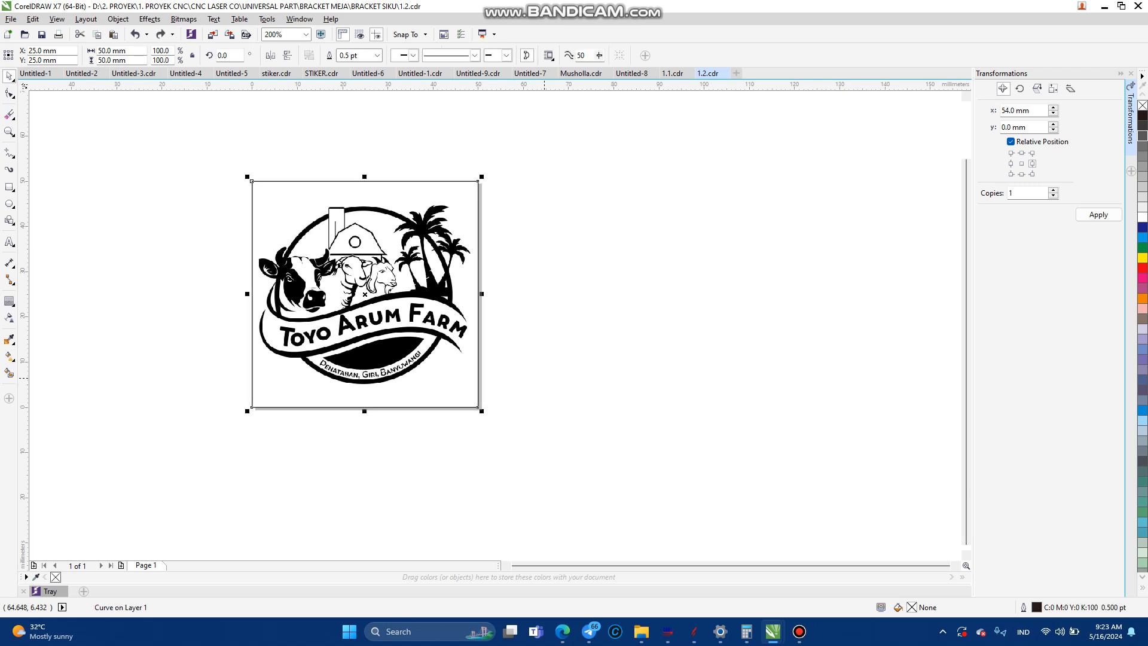
pyautogui.moveTo(364, 271); pyautogui.dragTo(297, 464)
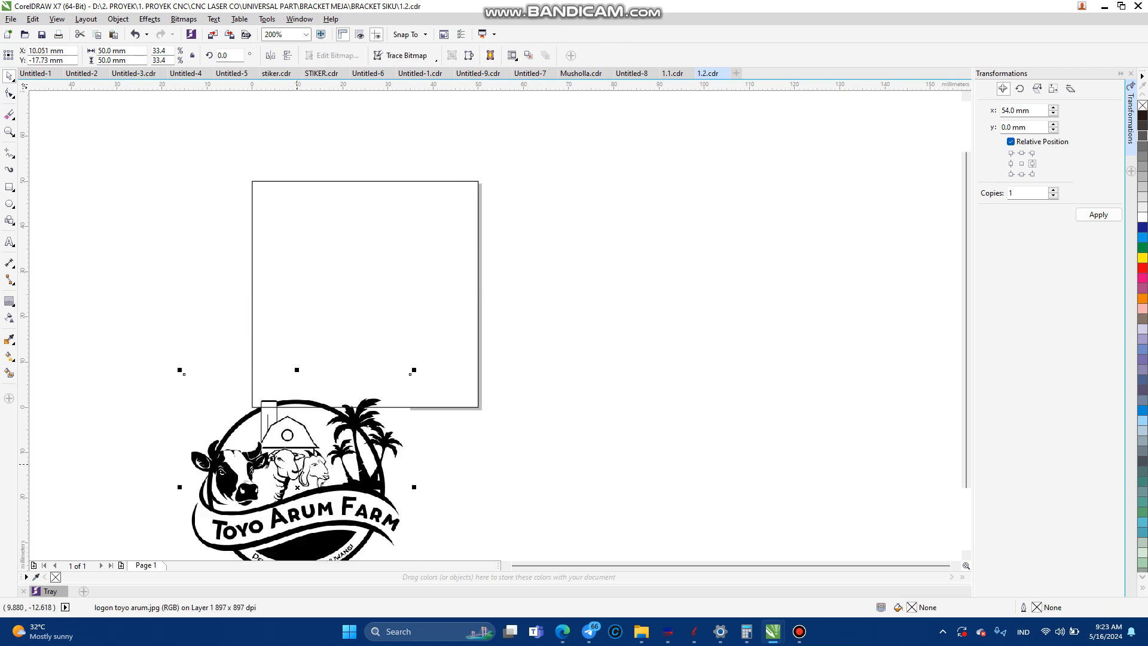
pyautogui.press('Delete')
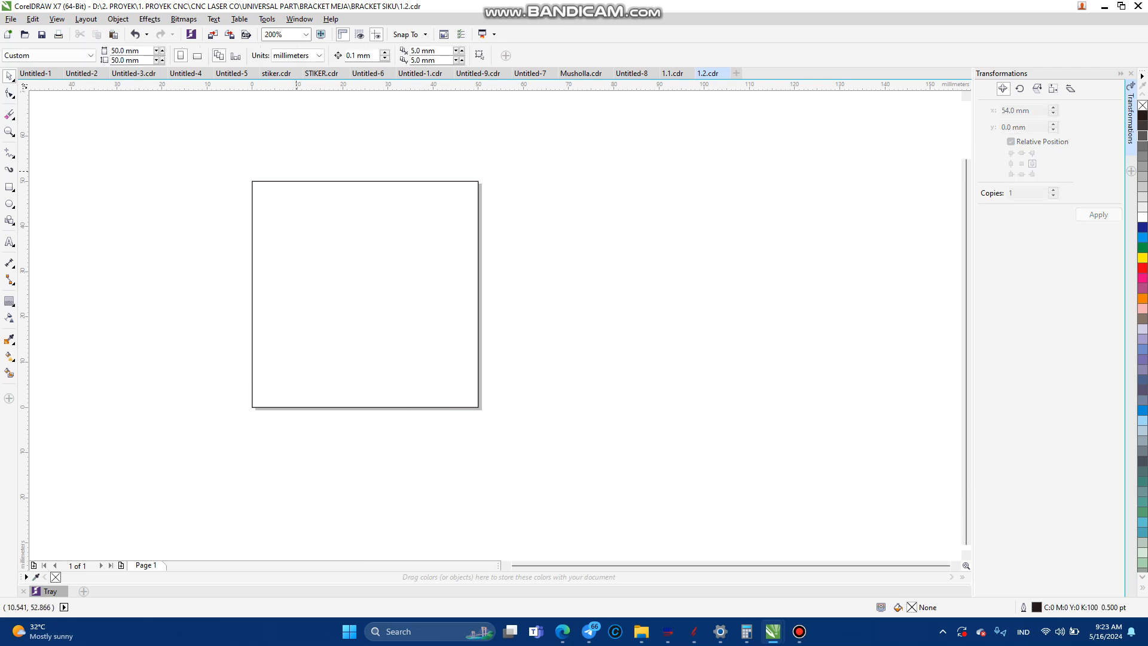
# Step: Export the 50 × 50 mm rectangle in SVG format as 1.2 into New folder, accepting the offered SVG settings
pyautogui.click(298, 180)
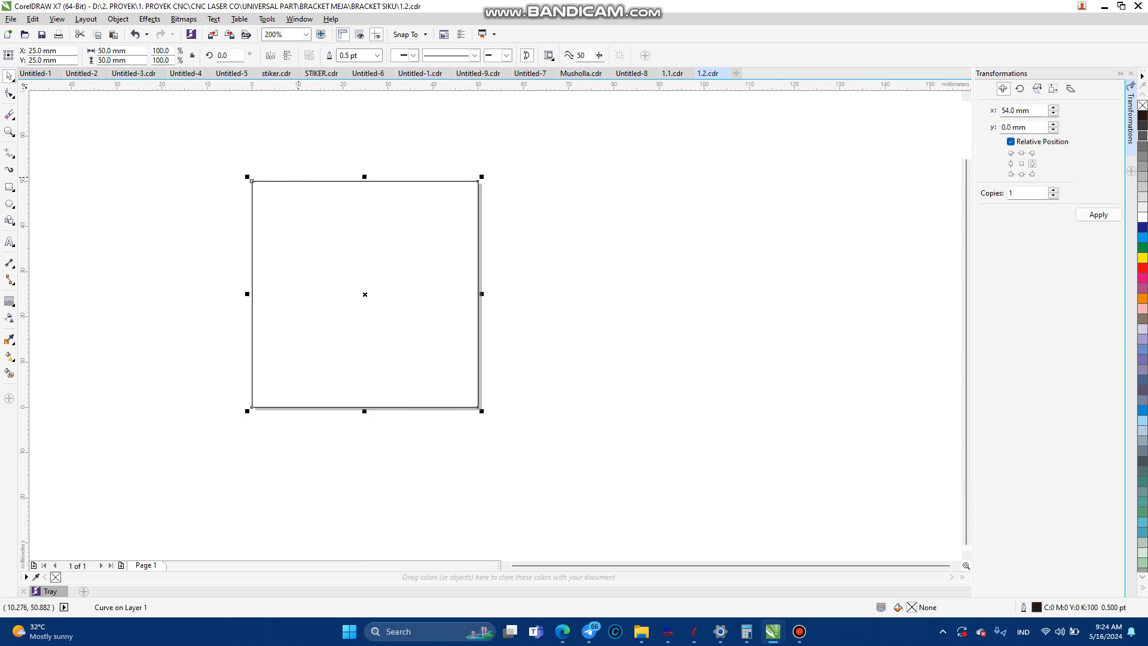
pyautogui.hotkey('ctrl', 'e')
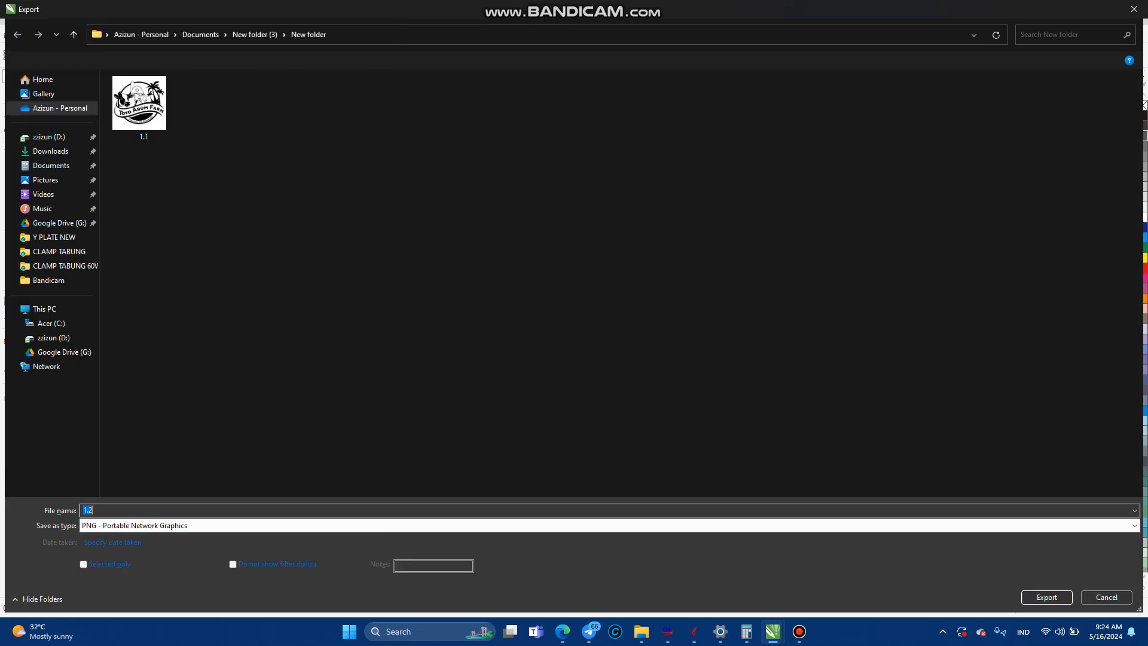
pyautogui.click(92, 525)
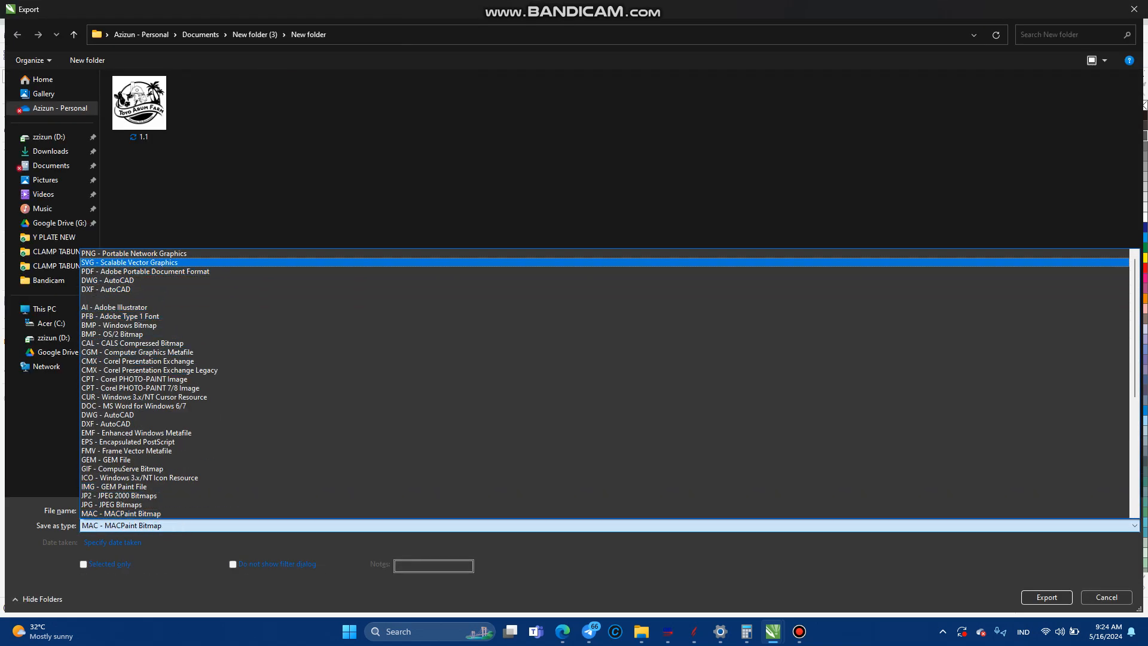
pyautogui.click(91, 262)
pyautogui.click(95, 509)
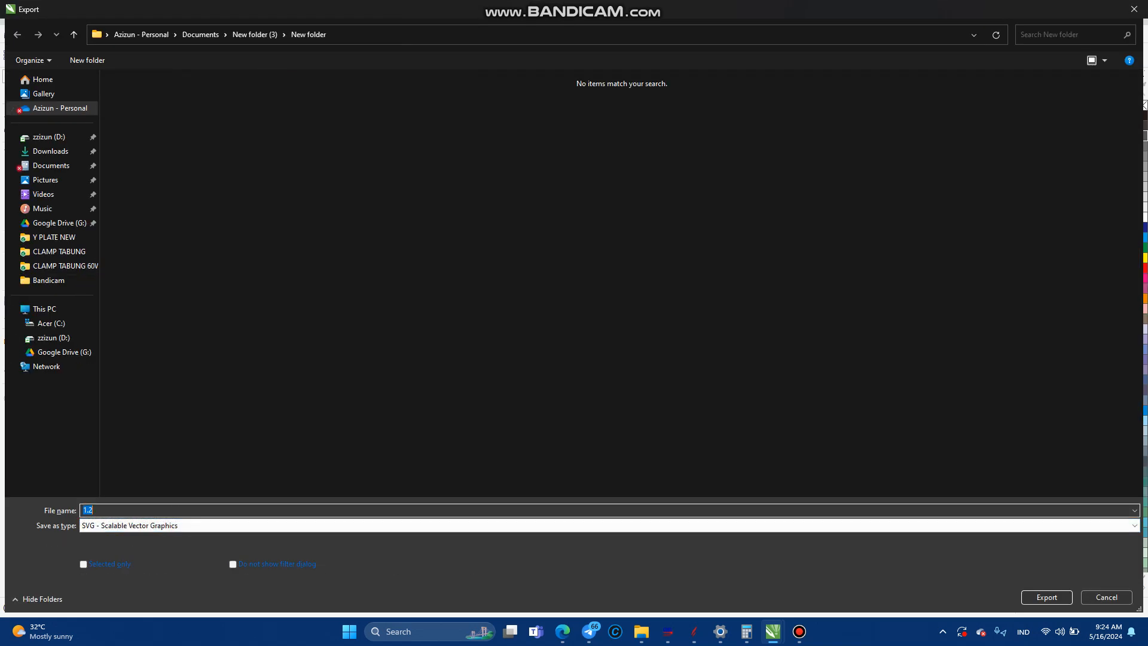
pyautogui.write('1.')
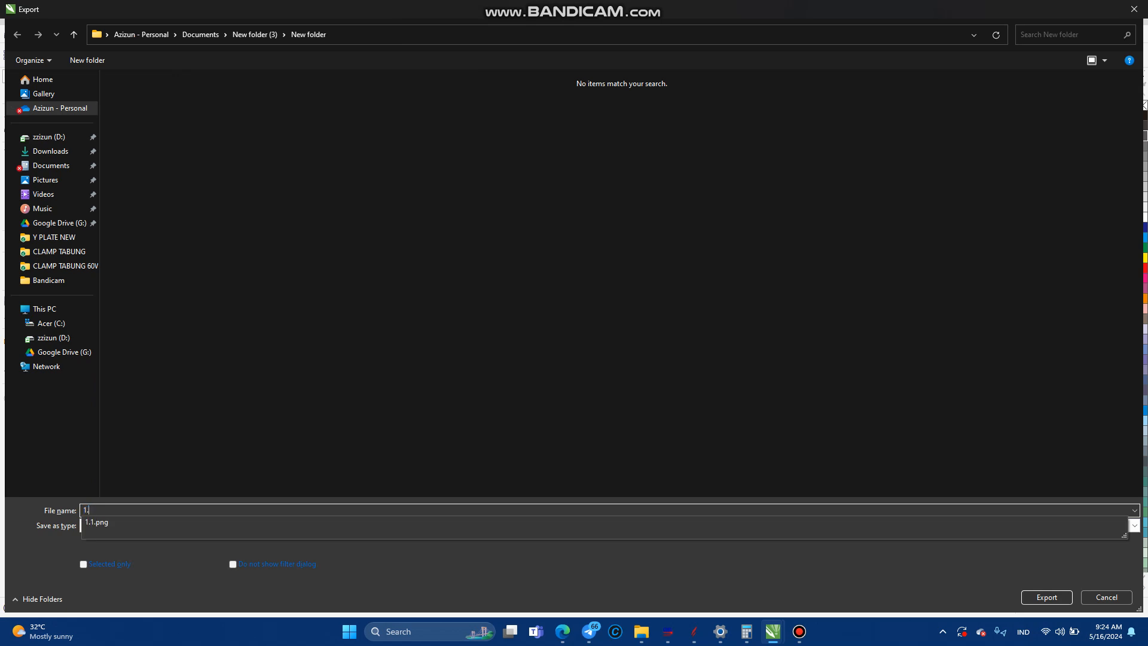
pyautogui.write('2')
pyautogui.press('Return')
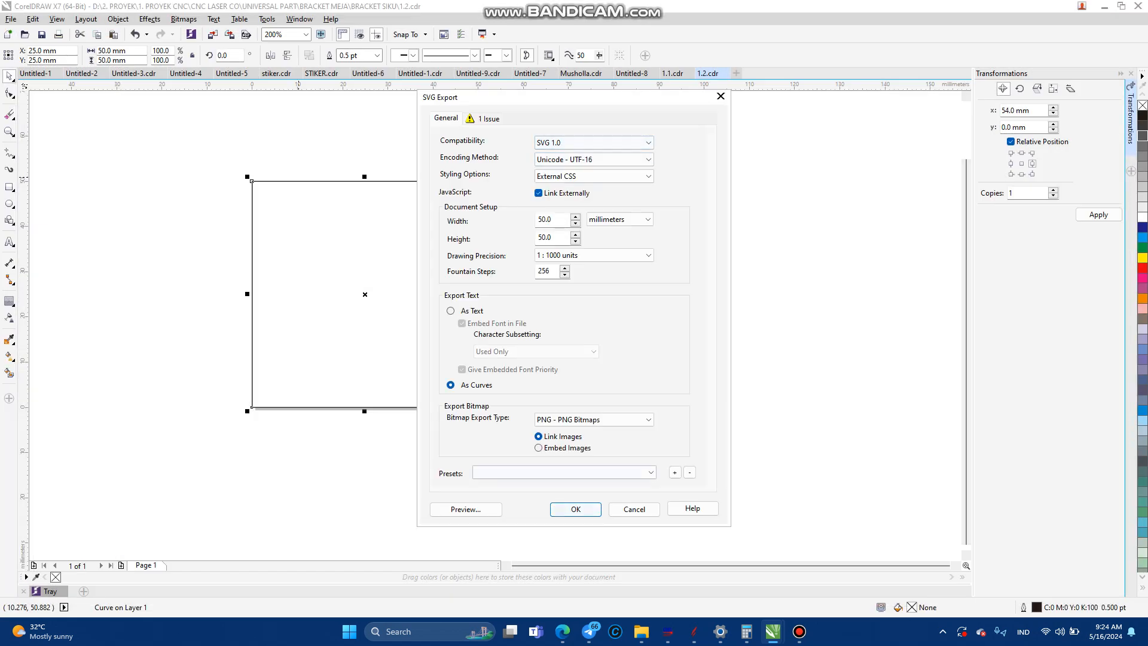
pyautogui.press('Return')
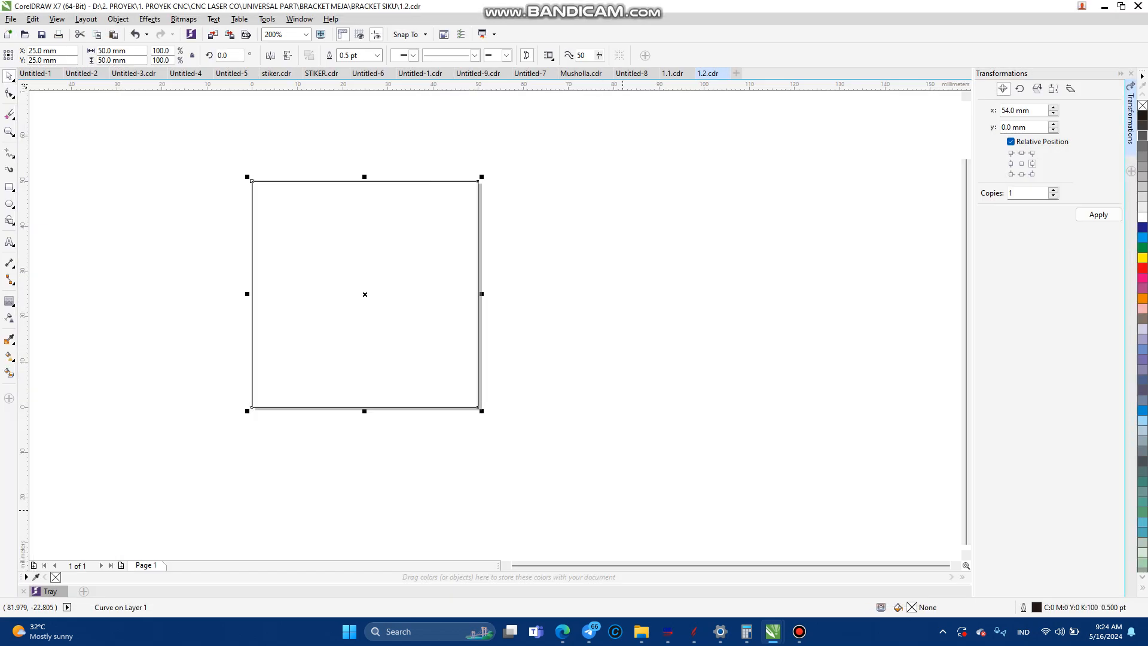
# Step: Switch to LaserGRBL, maximize its window and open the logo image 1.1 from Documents > New folder (3) > New folder
pyautogui.click(667, 631)
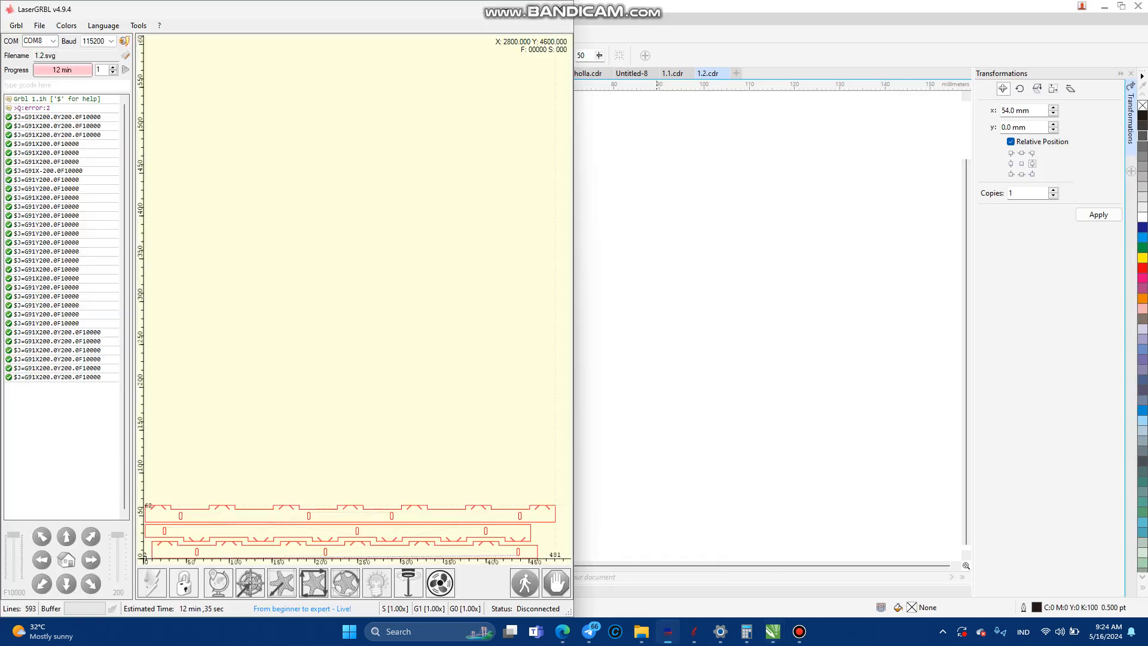
pyautogui.press('super+Right')
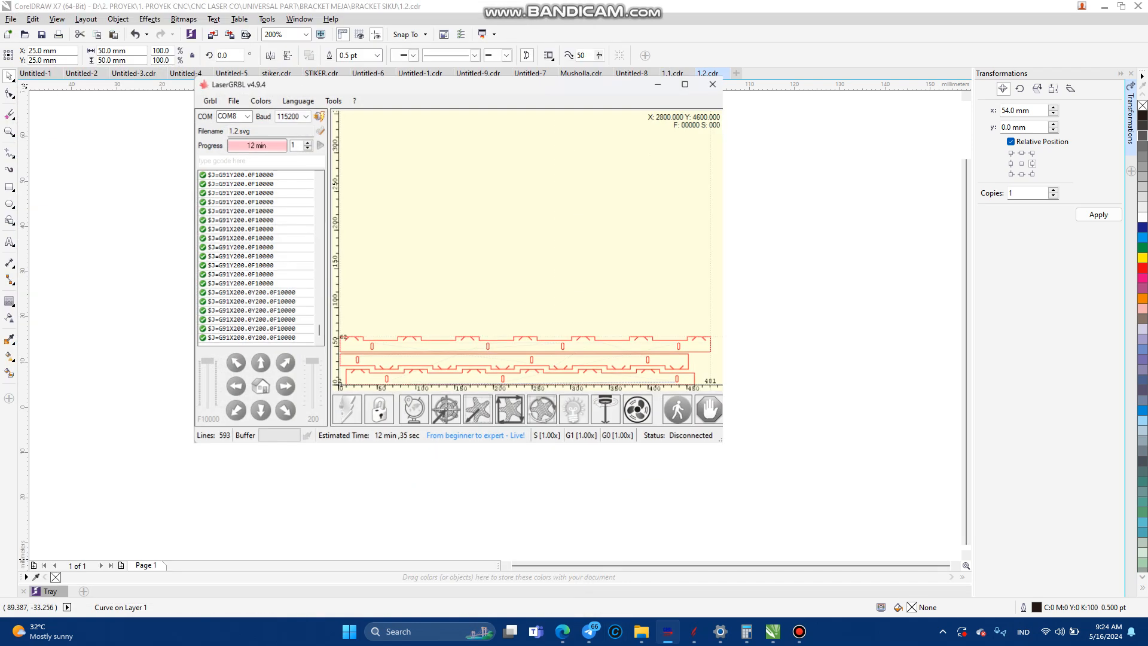
pyautogui.click(684, 85)
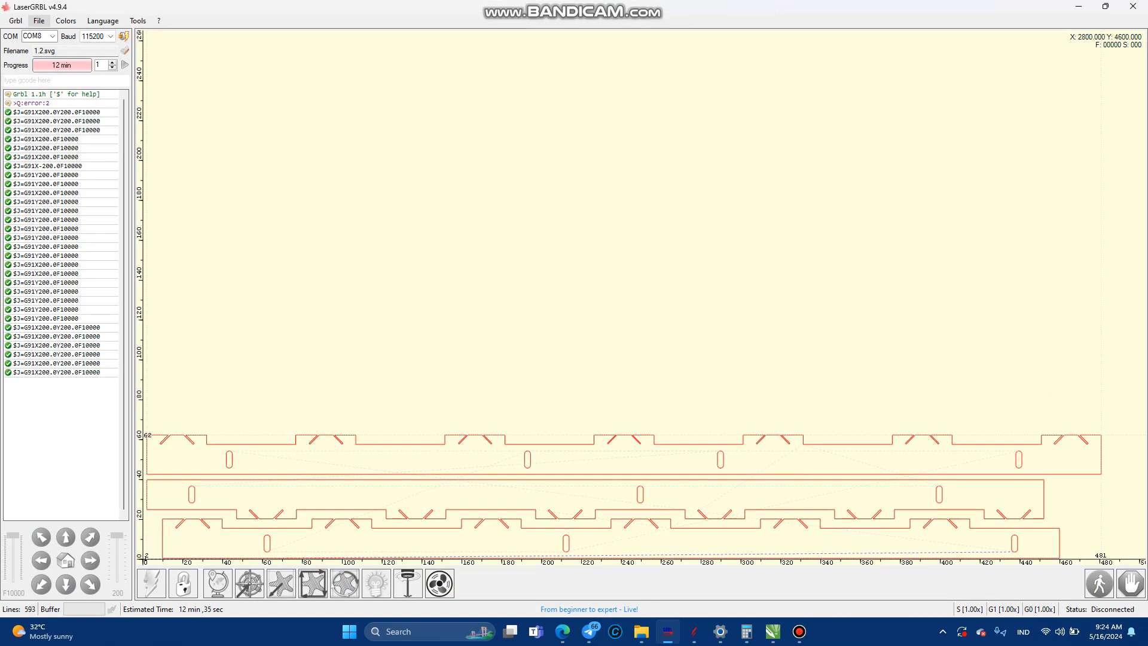
pyautogui.click(38, 21)
pyautogui.click(65, 34)
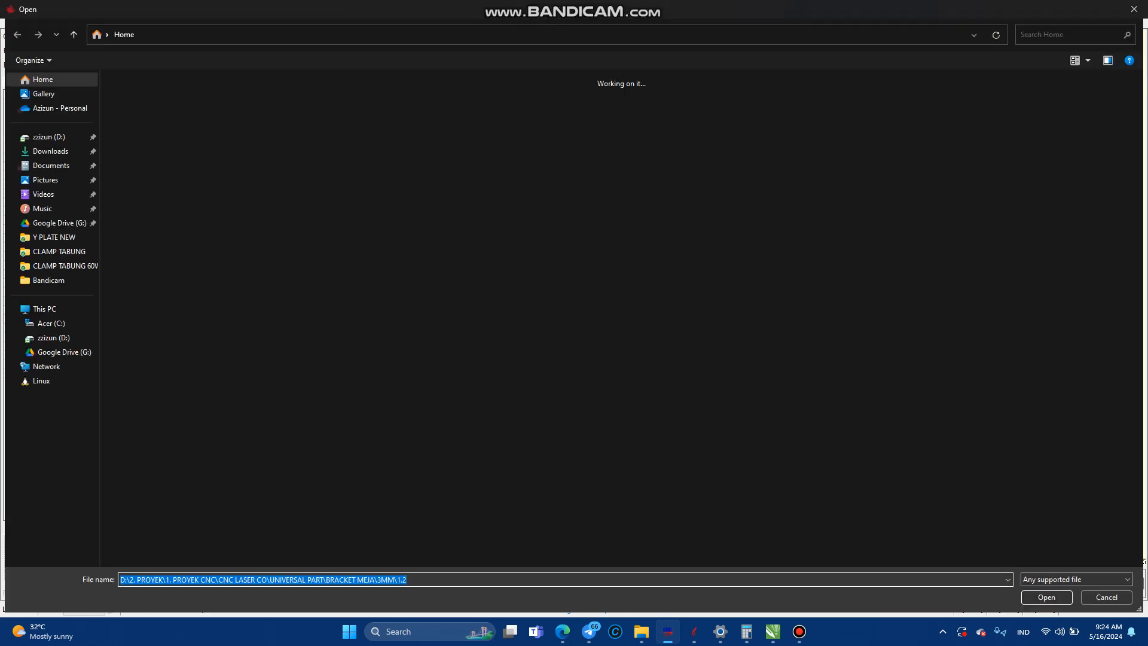
pyautogui.click(51, 167)
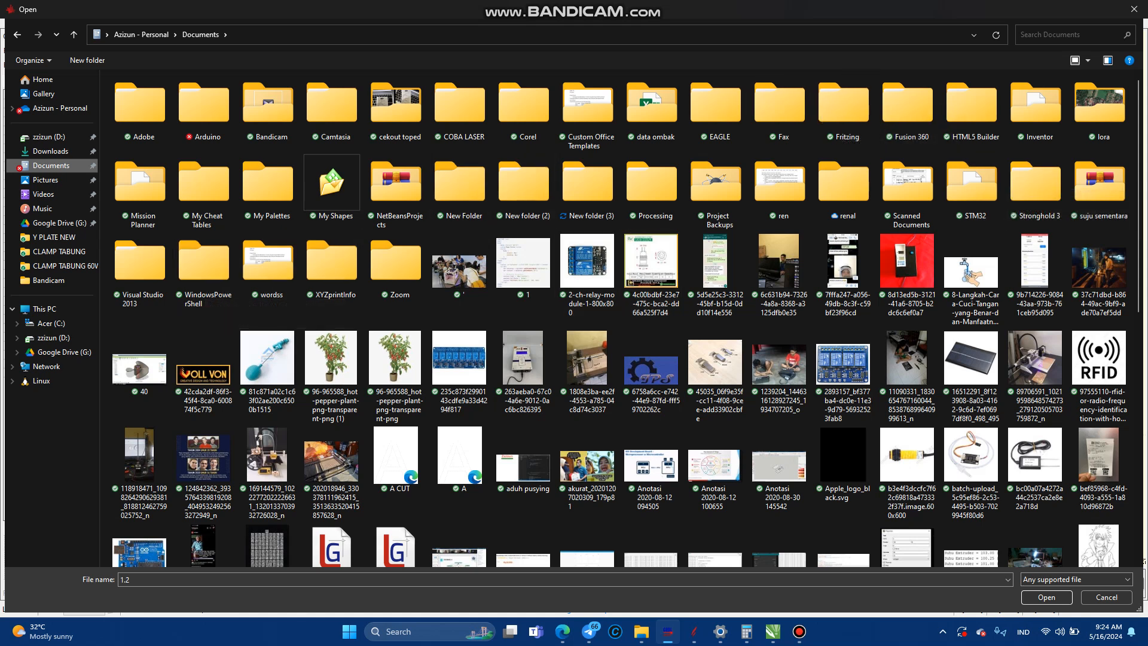
pyautogui.doubleClick(587, 185)
pyautogui.doubleClick(141, 95)
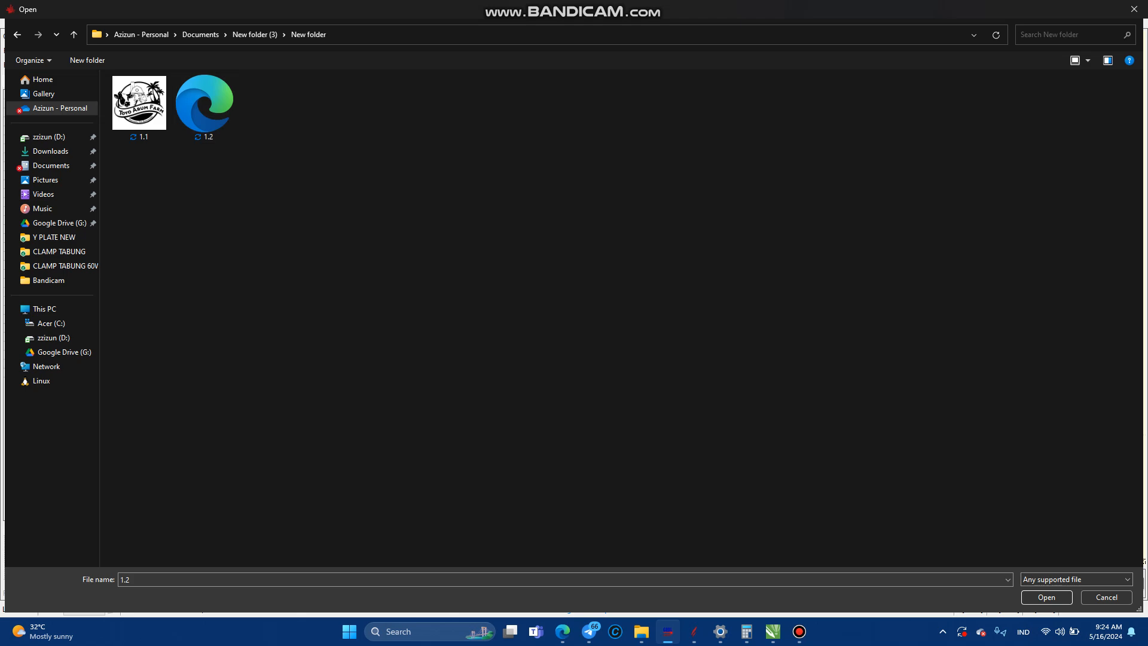
pyautogui.doubleClick(140, 108)
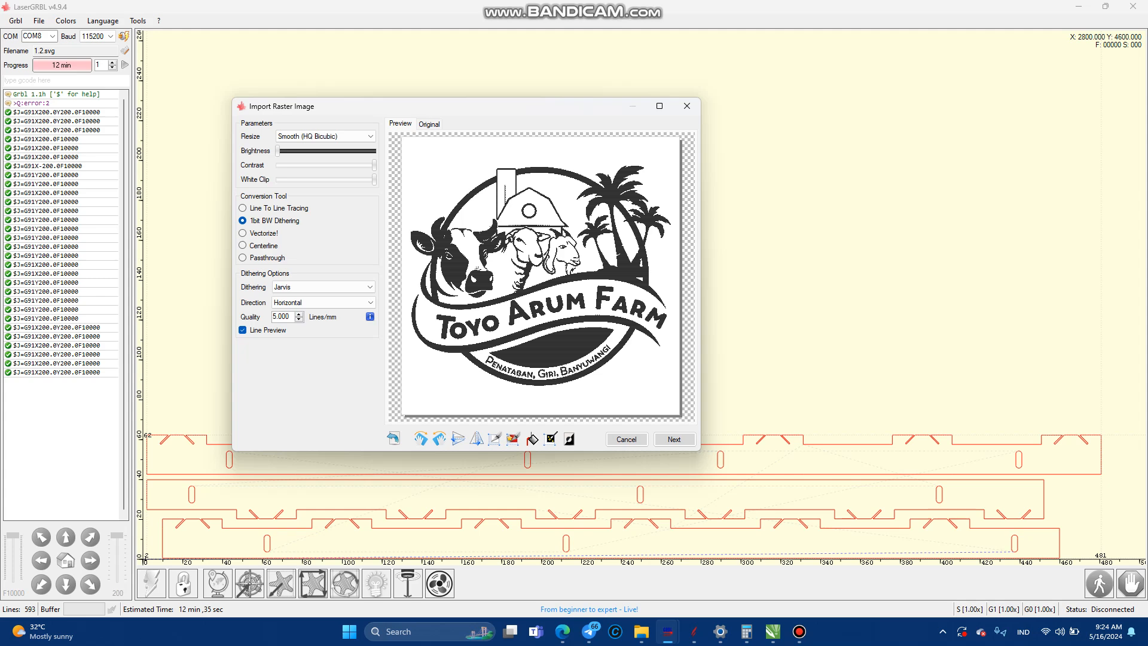
# Step: Try out flipping the imported logo horizontally and vertically and inverting its colors, restoring the original orientation and colors
pyautogui.moveTo(278, 151)
pyautogui.mouseDown()
pyautogui.moveTo(382, 153)
pyautogui.moveTo(278, 151)
pyautogui.mouseUp()
pyautogui.click(324, 287)
pyautogui.click(323, 287)
pyautogui.click(477, 438)
pyautogui.click(458, 438)
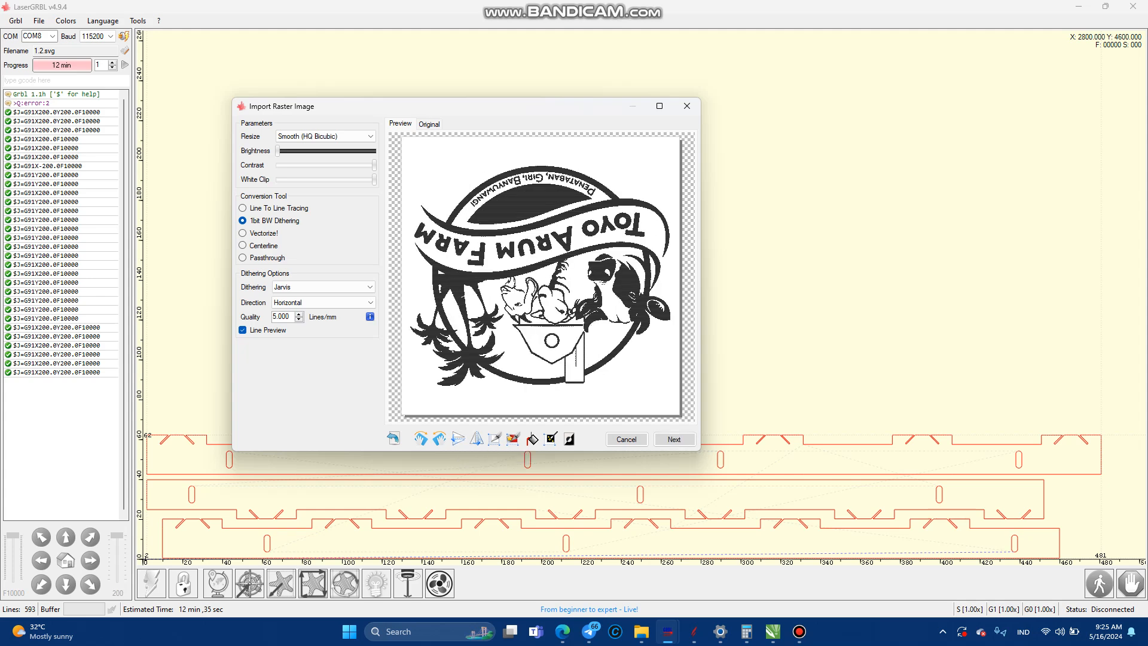
pyautogui.click(476, 439)
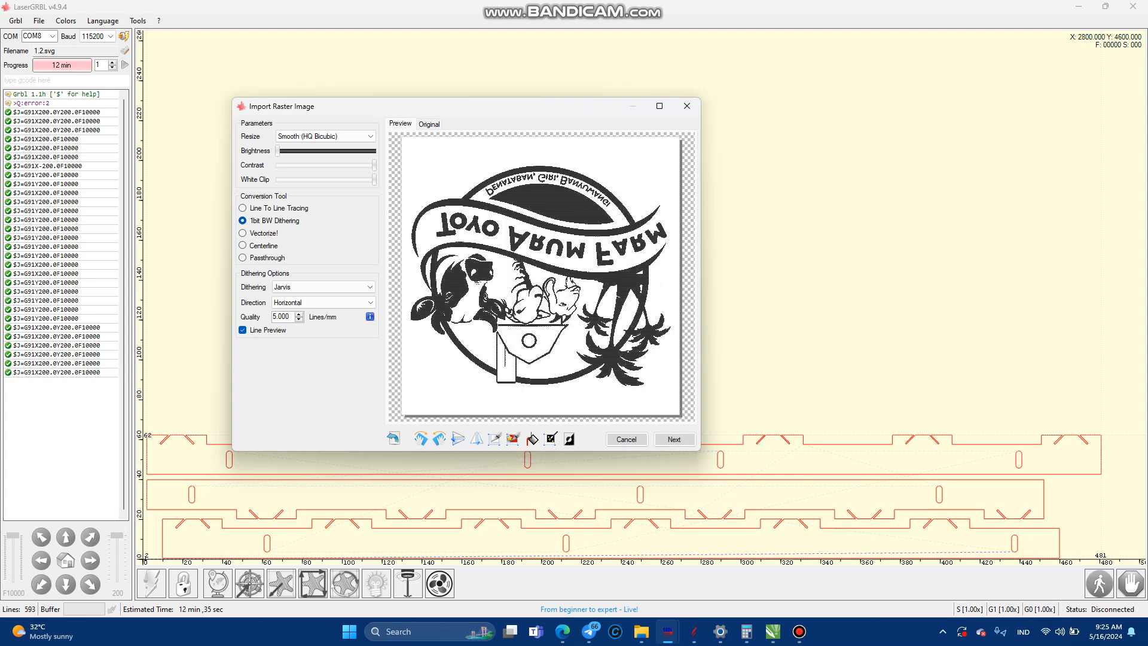
pyautogui.click(477, 439)
pyautogui.click(476, 439)
pyautogui.click(458, 439)
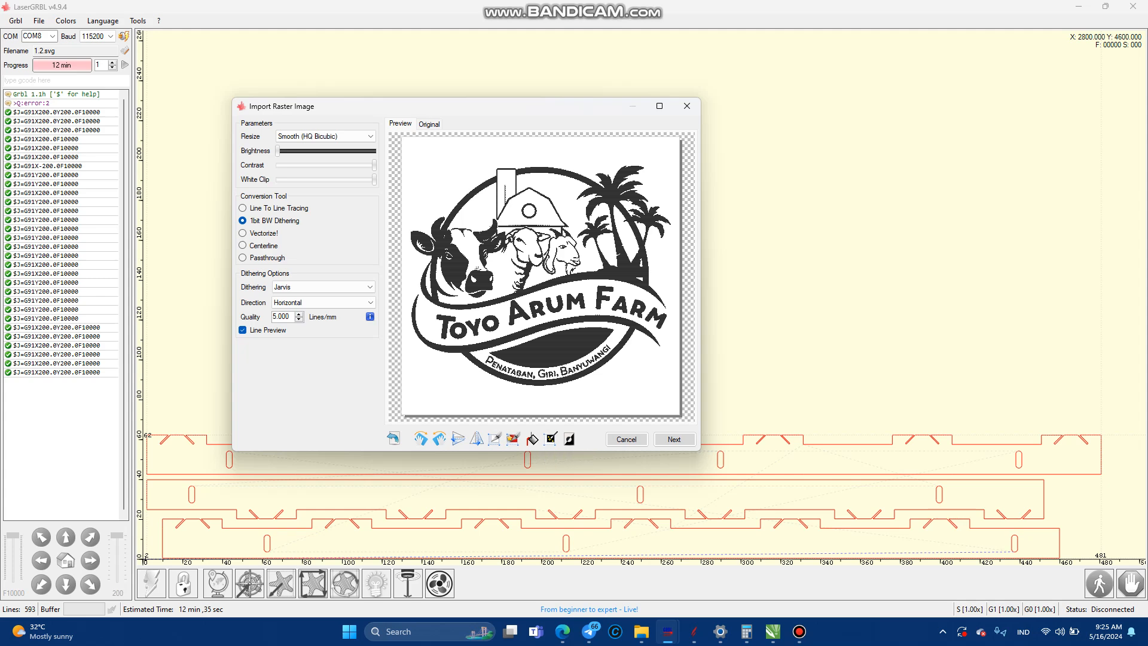
pyautogui.click(569, 439)
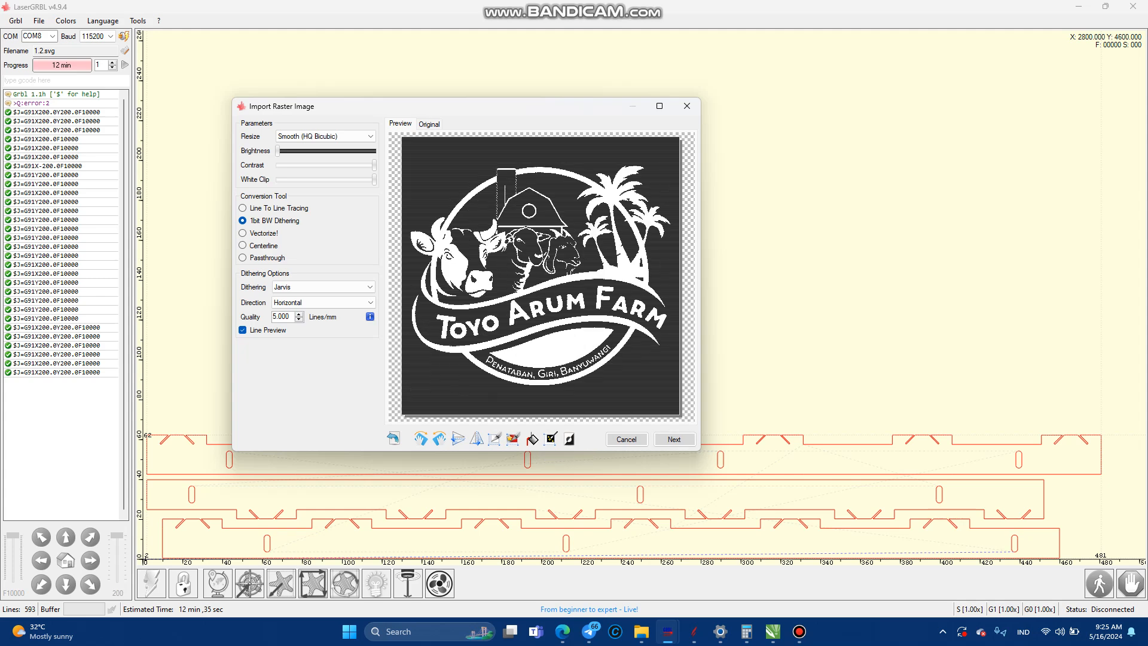
pyautogui.click(569, 438)
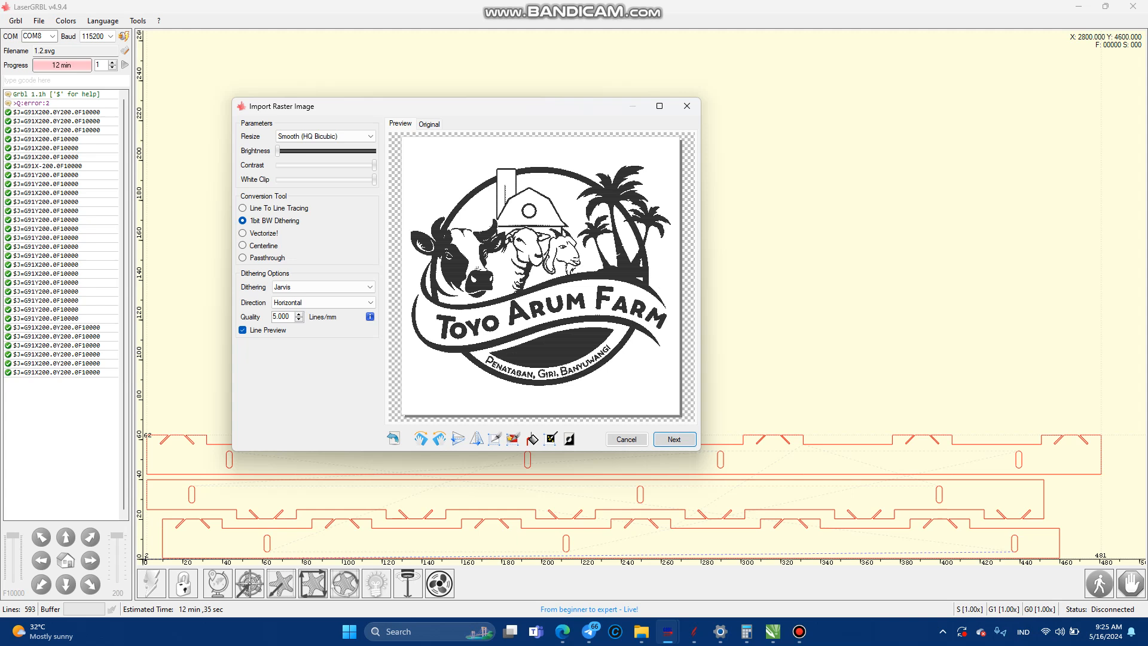
# Step: Generate the logo engraving with speed 4000 mm/min, S-MAX 35 and automatic sizing at 300 DPI
pyautogui.click(674, 439)
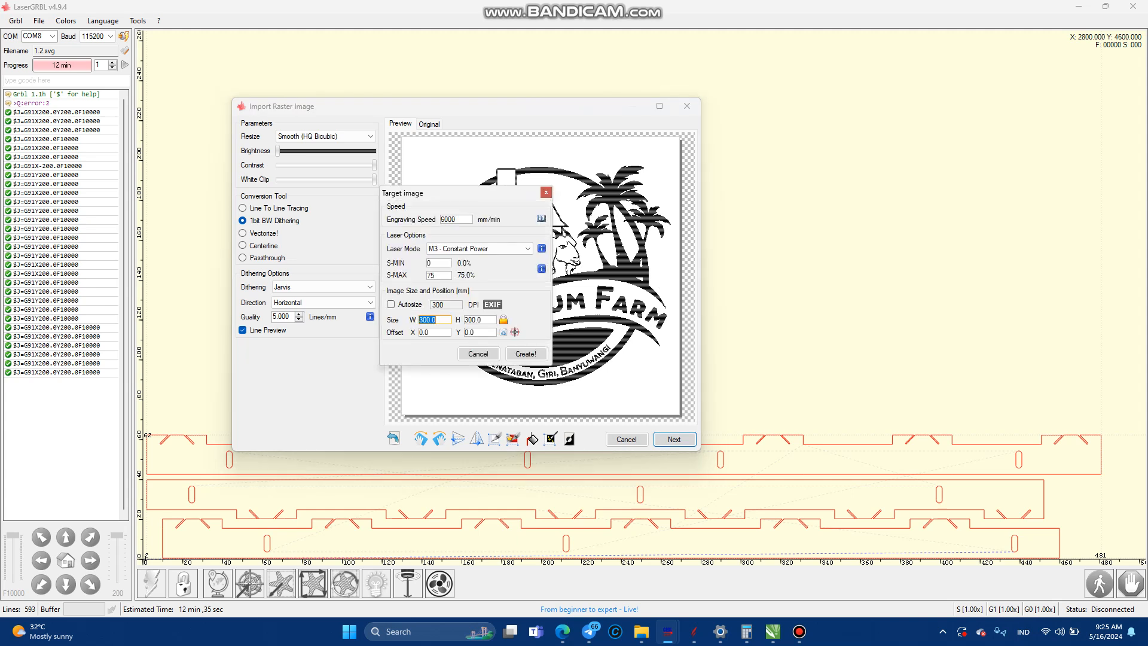
pyautogui.moveTo(441, 196); pyautogui.dragTo(421, 179)
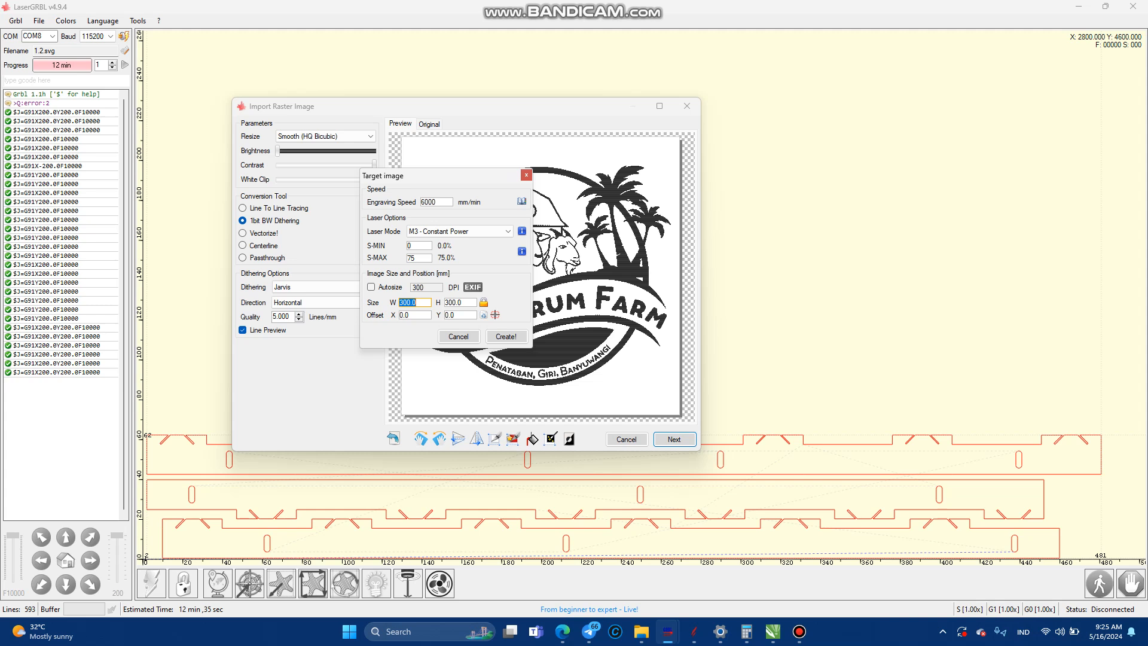
pyautogui.doubleClick(429, 202)
pyautogui.write('4000')
pyautogui.press('Tab')
pyautogui.doubleClick(415, 259)
pyautogui.write('35')
pyautogui.click(370, 287)
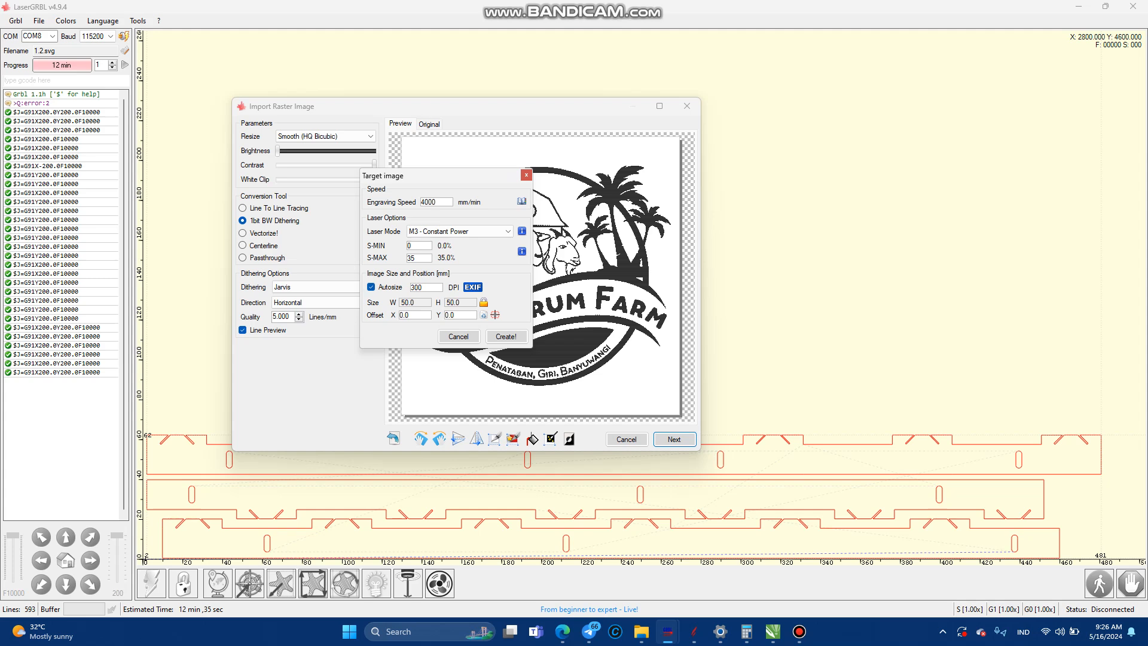
pyautogui.click(506, 336)
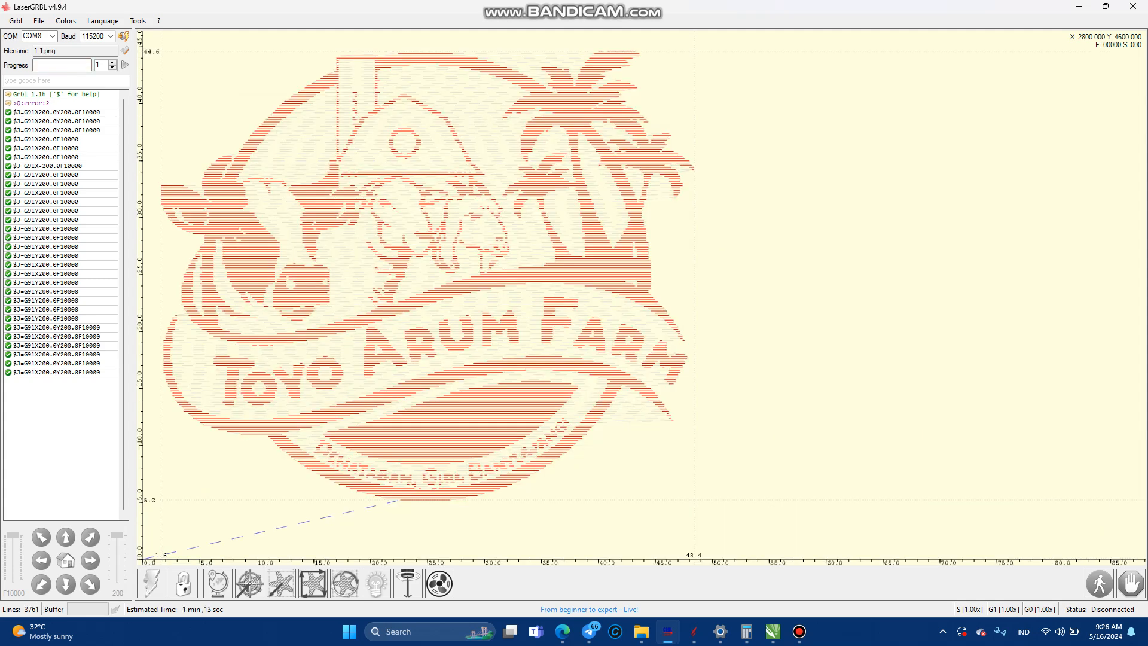
# Step: Append the rectangle file 1.2 to the logo job with a border speed of 300 mm/min and S-MAX 75
pyautogui.click(39, 21)
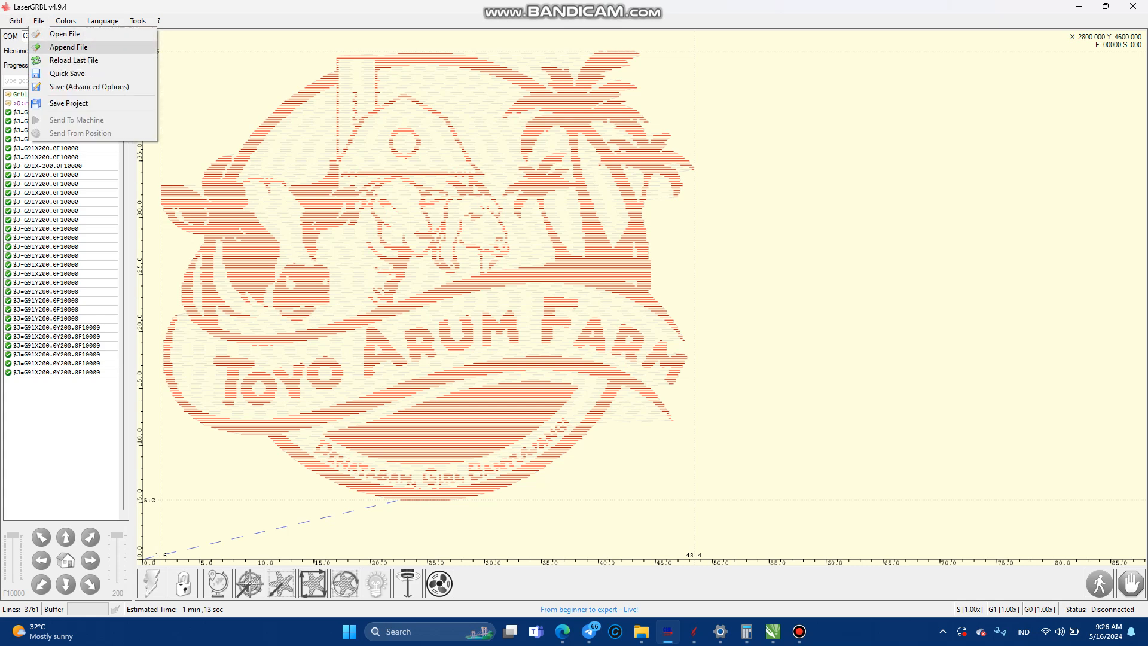
pyautogui.click(68, 47)
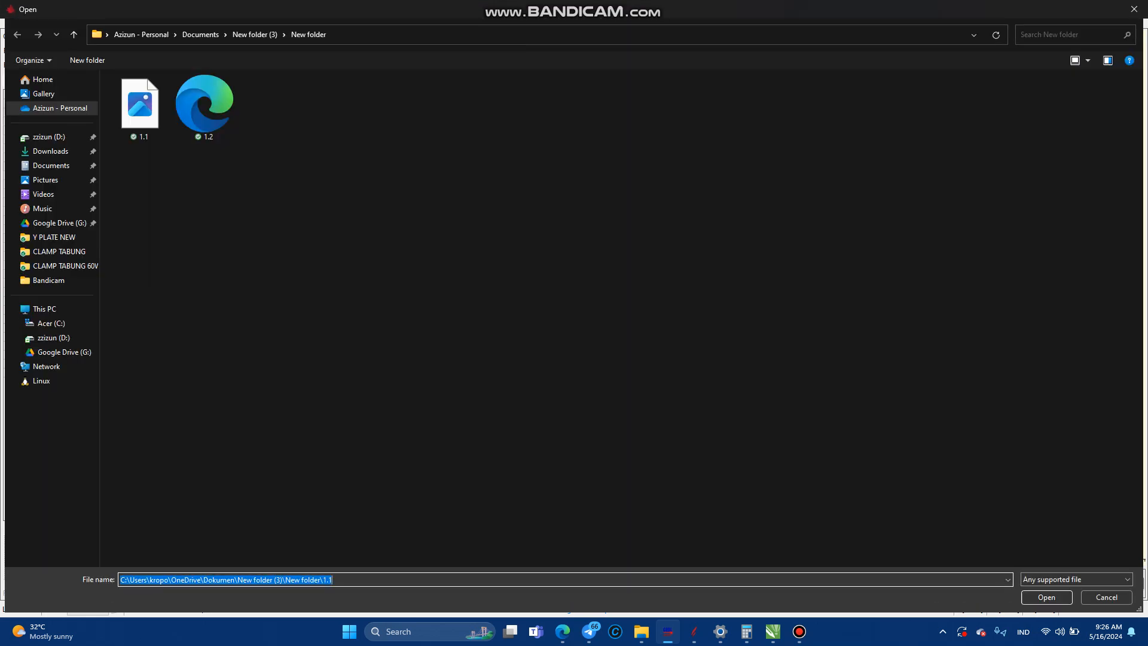
pyautogui.doubleClick(205, 107)
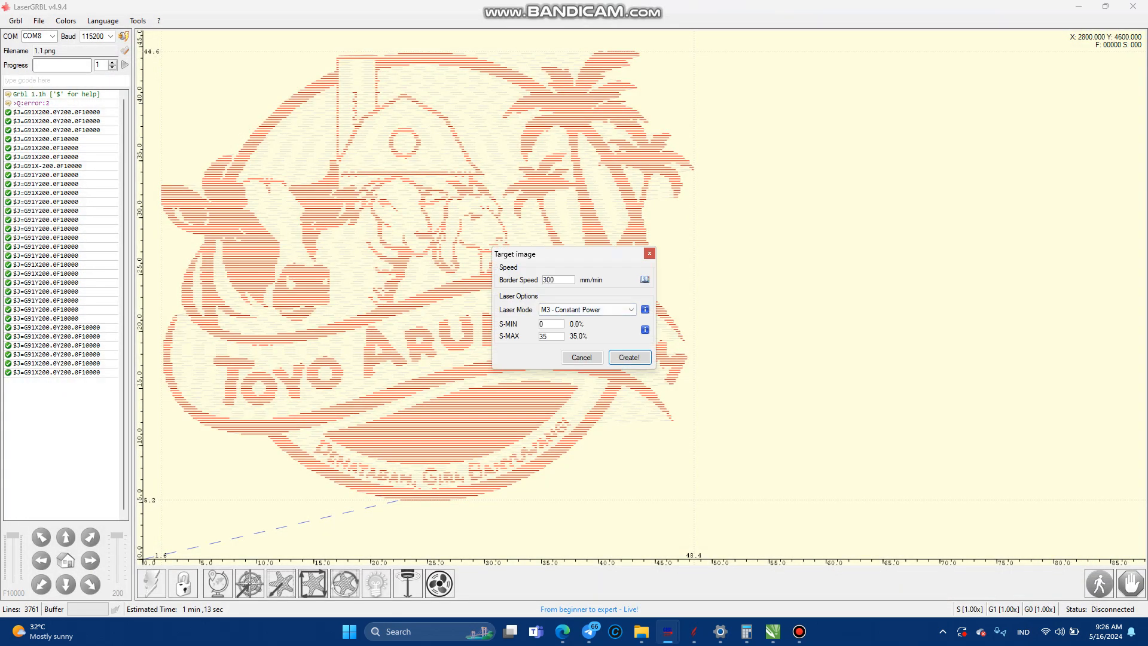
pyautogui.doubleClick(548, 280)
pyautogui.doubleClick(544, 337)
pyautogui.write('75')
pyautogui.press('Return')
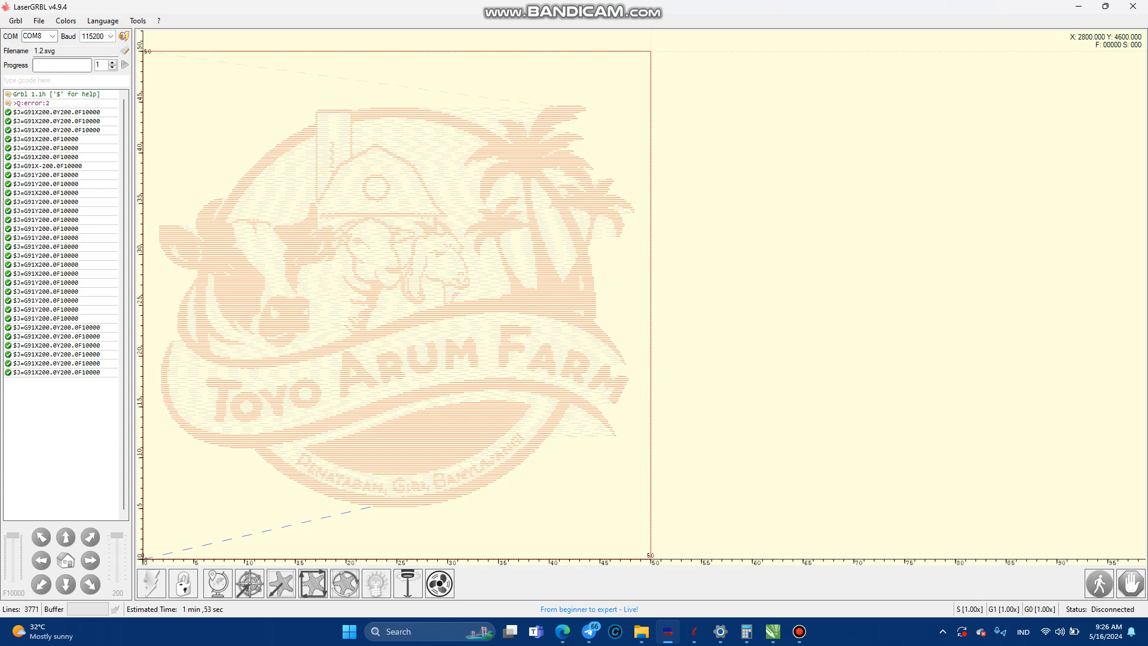
# Step: Switch back to 1.2.cdr in CorelDRAW, undo the logo's deletion and select the logo together with its rectangle
pyautogui.moveTo(799, 631)
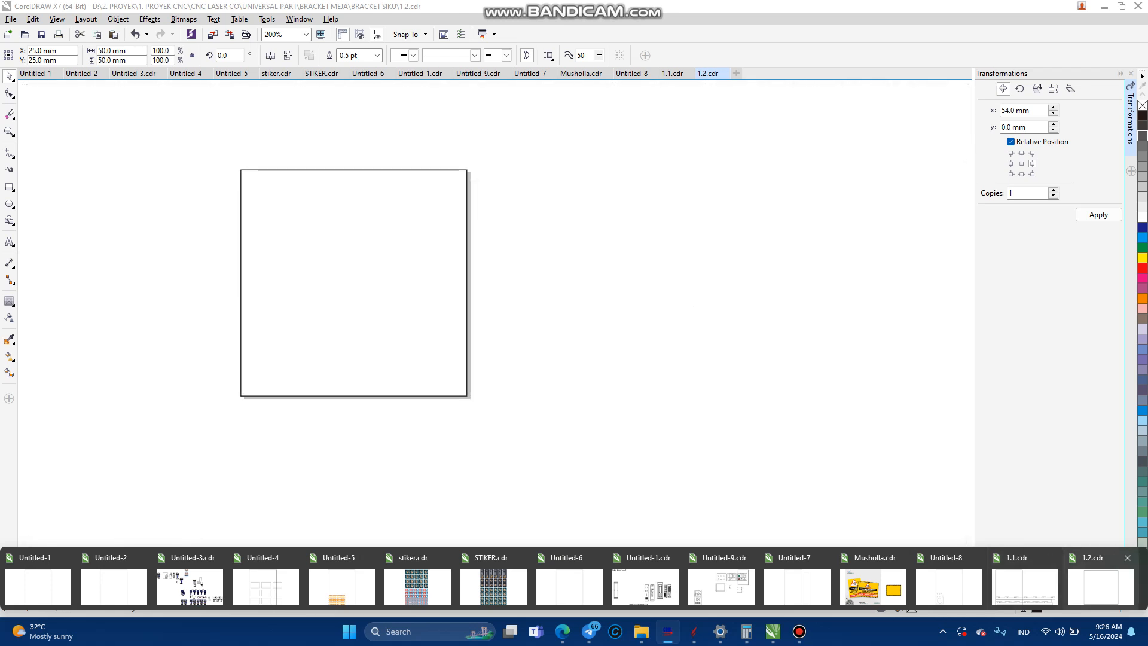
pyautogui.click(1100, 586)
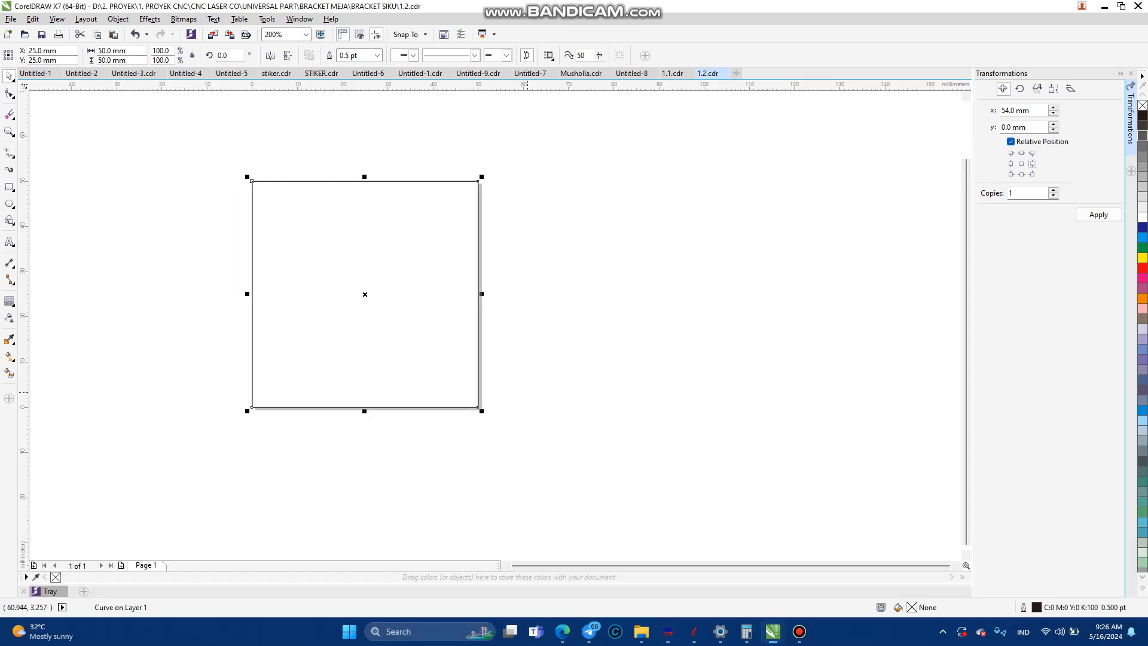
pyautogui.press('p')
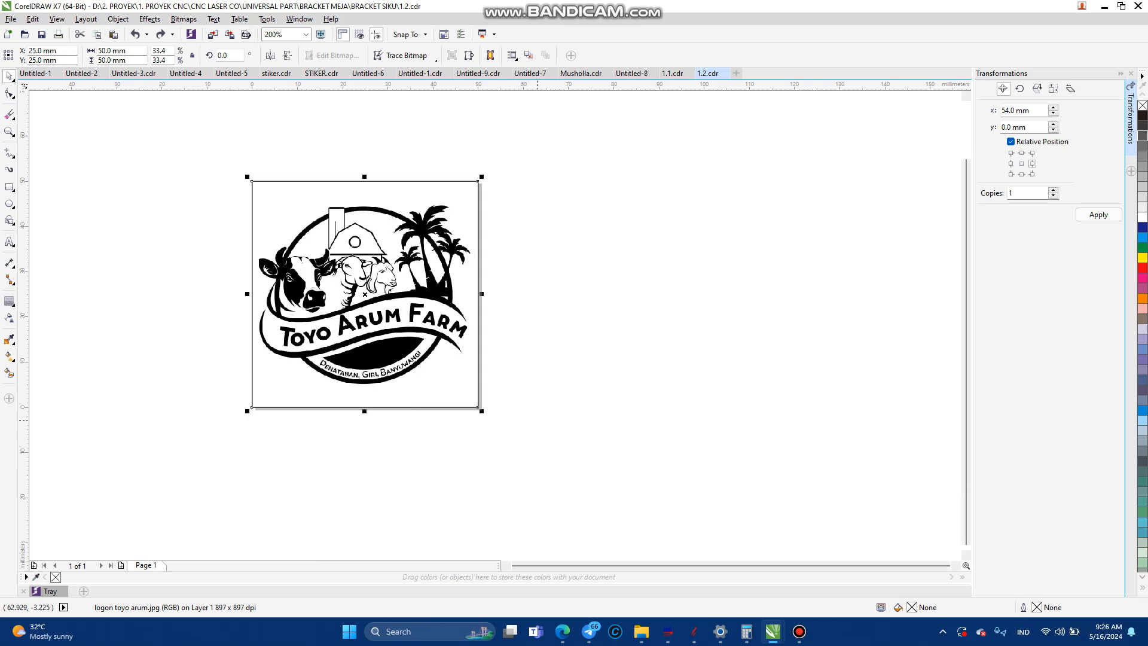
pyautogui.moveTo(215, 146); pyautogui.dragTo(551, 443)
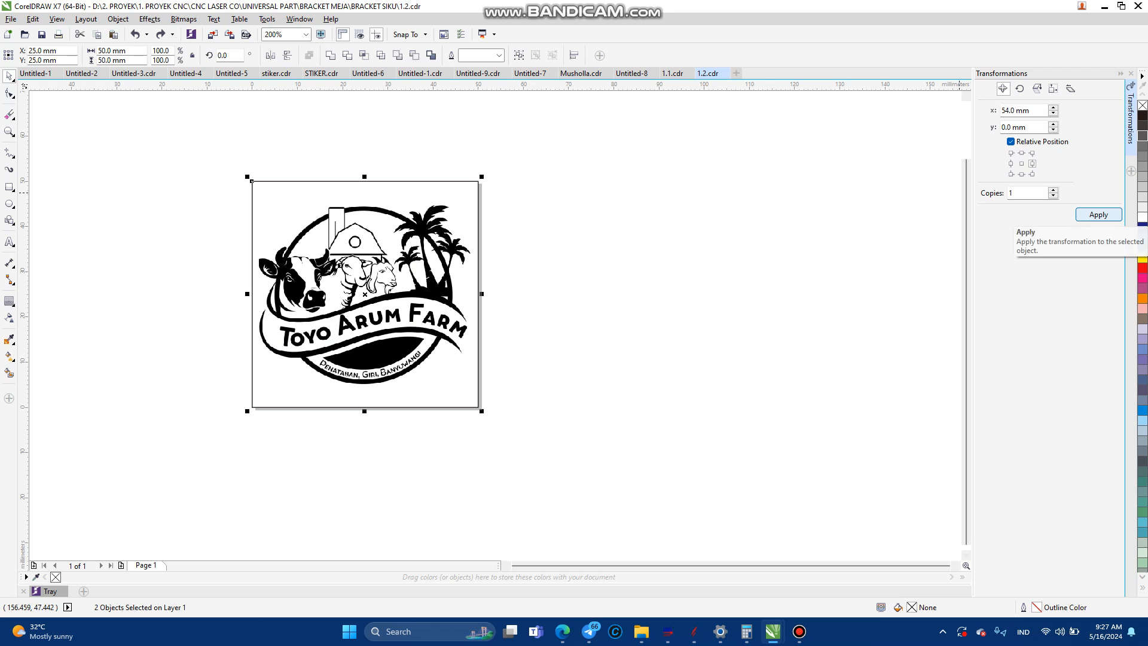
# Step: Create two copies of the logo and rectangle in a row, each offset 52 mm horizontally from the previous one
pyautogui.click(1099, 214)
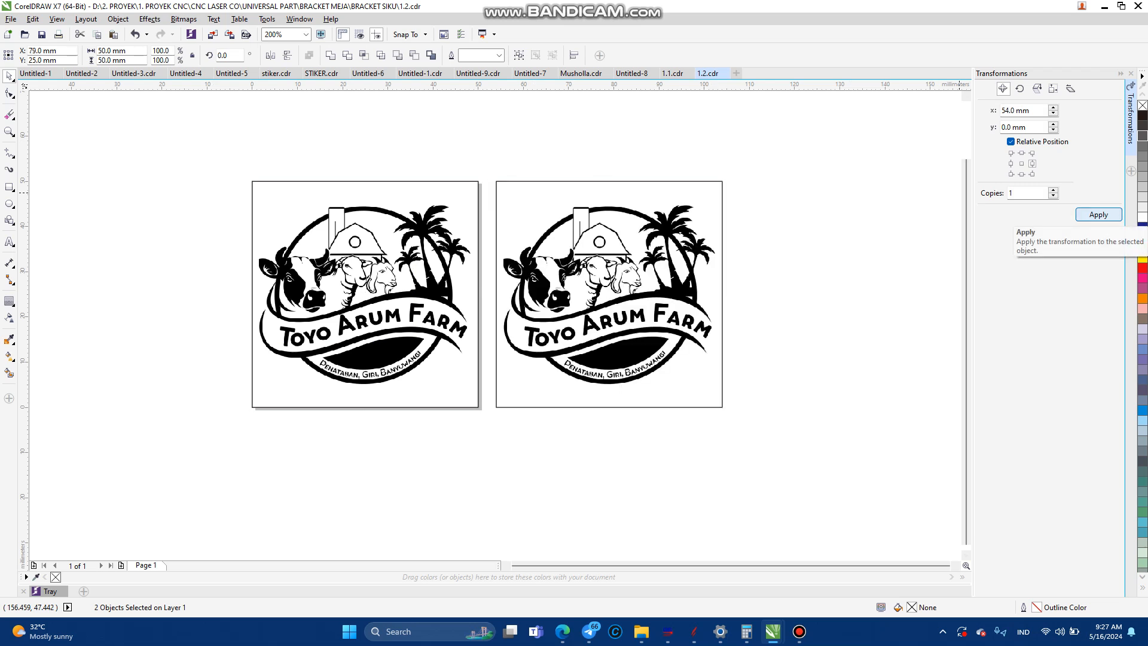
pyautogui.hotkey('ctrl', 'z')
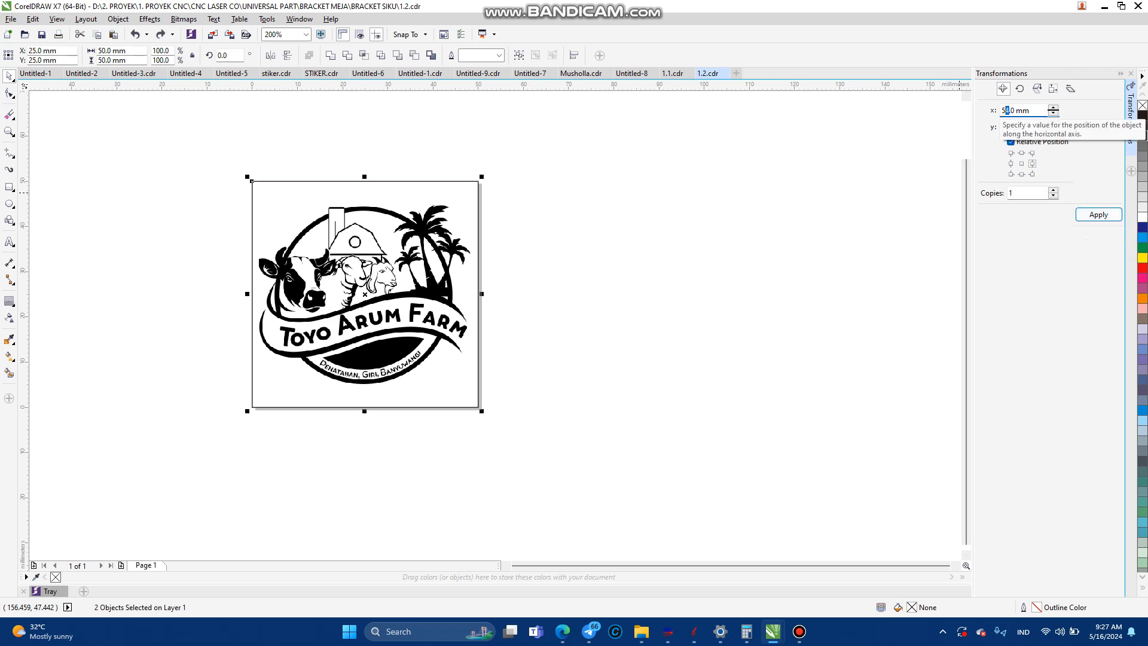
pyautogui.click(1098, 214)
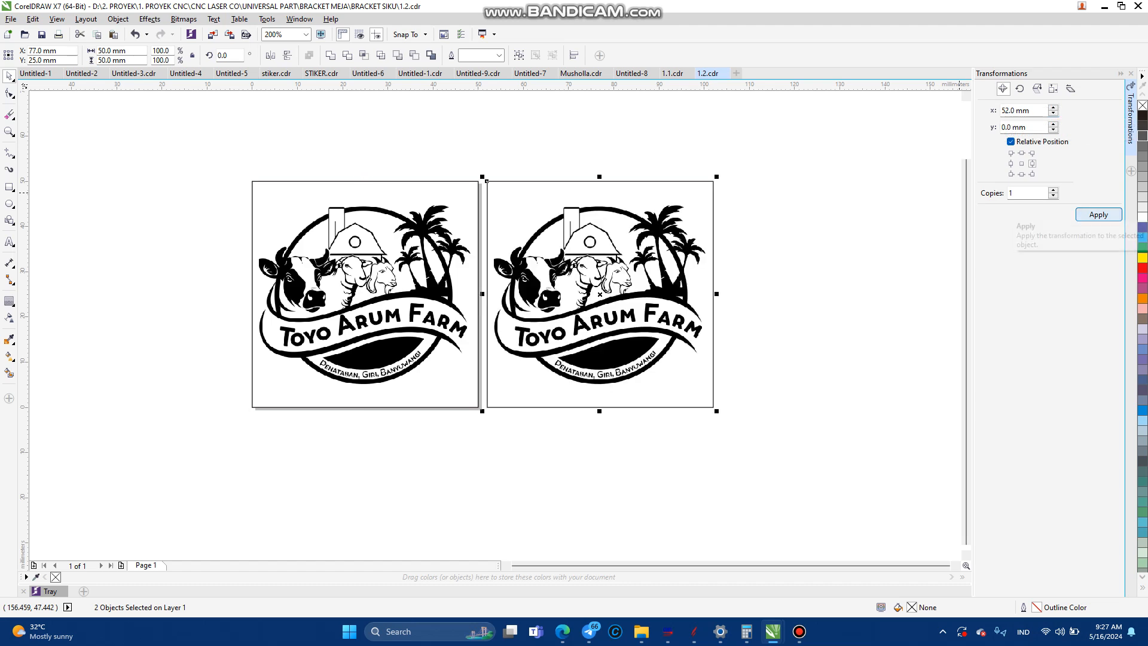
pyautogui.click(1098, 214)
# Step: Copy the row of three logos and rectangles upward twice, each copy offset 52 mm vertically from the previous row
pyautogui.scroll(-1, 279, 276)
pyautogui.moveTo(231, 195); pyautogui.dragTo(687, 397)
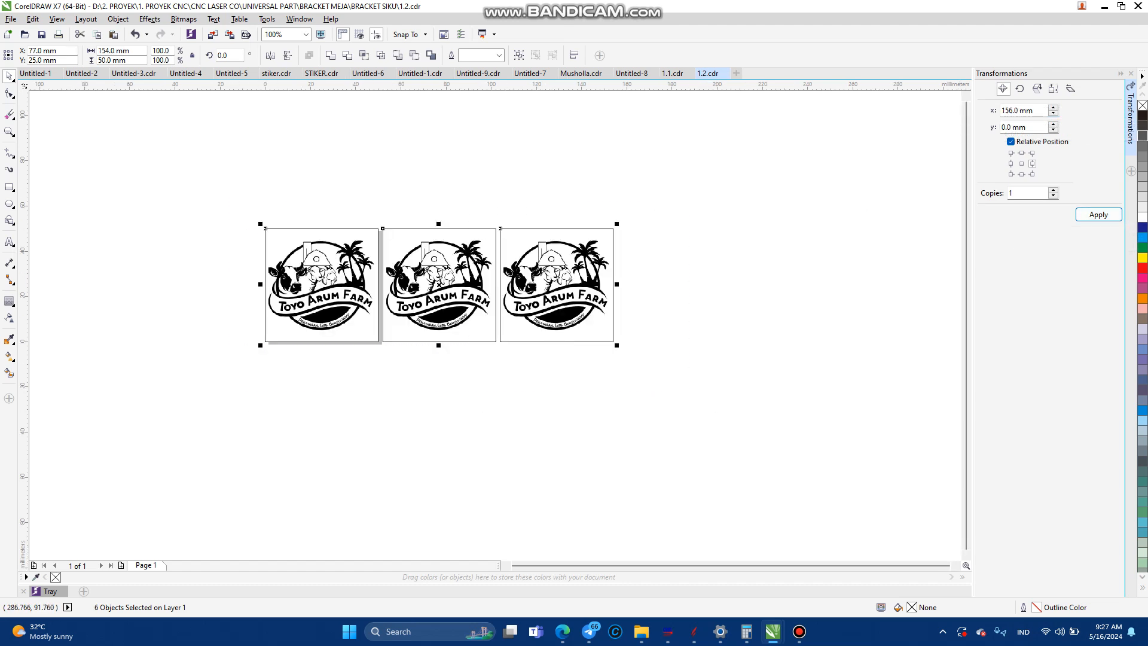
pyautogui.click(1098, 214)
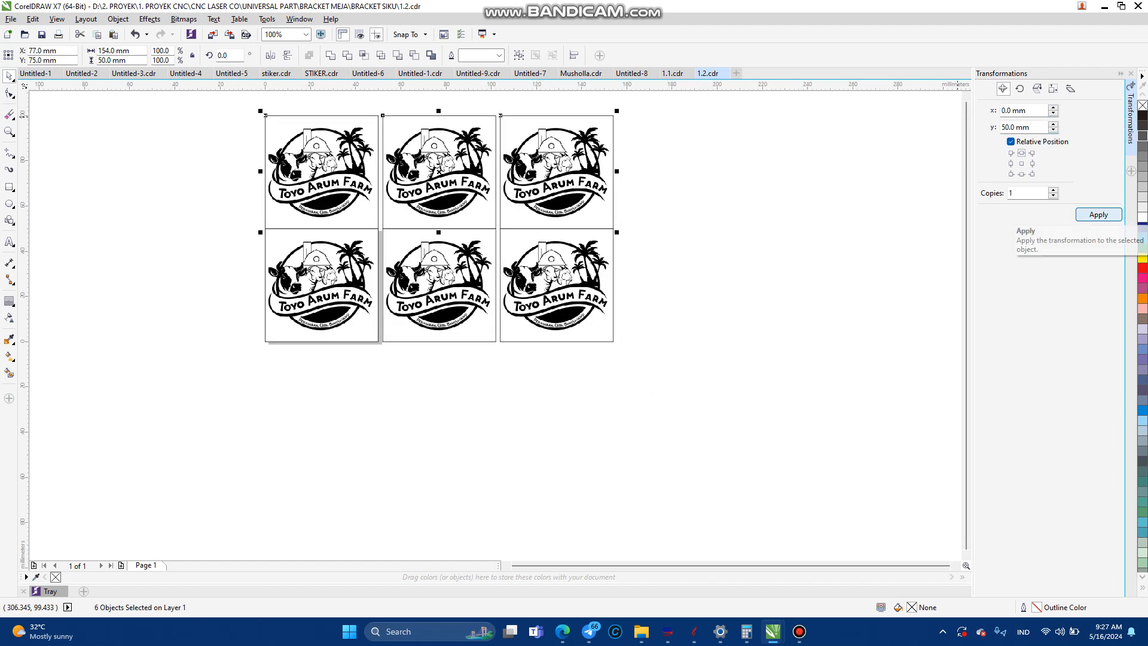
pyautogui.hotkey('ctrl', 'z')
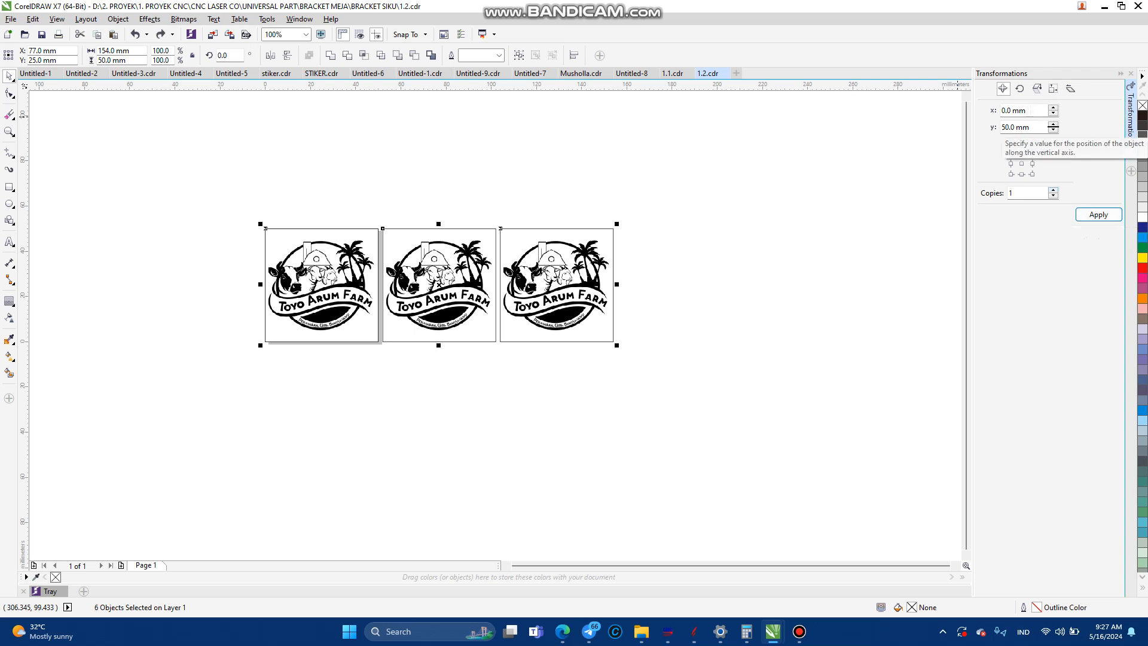
pyautogui.moveTo(1010, 128); pyautogui.dragTo(1004, 127)
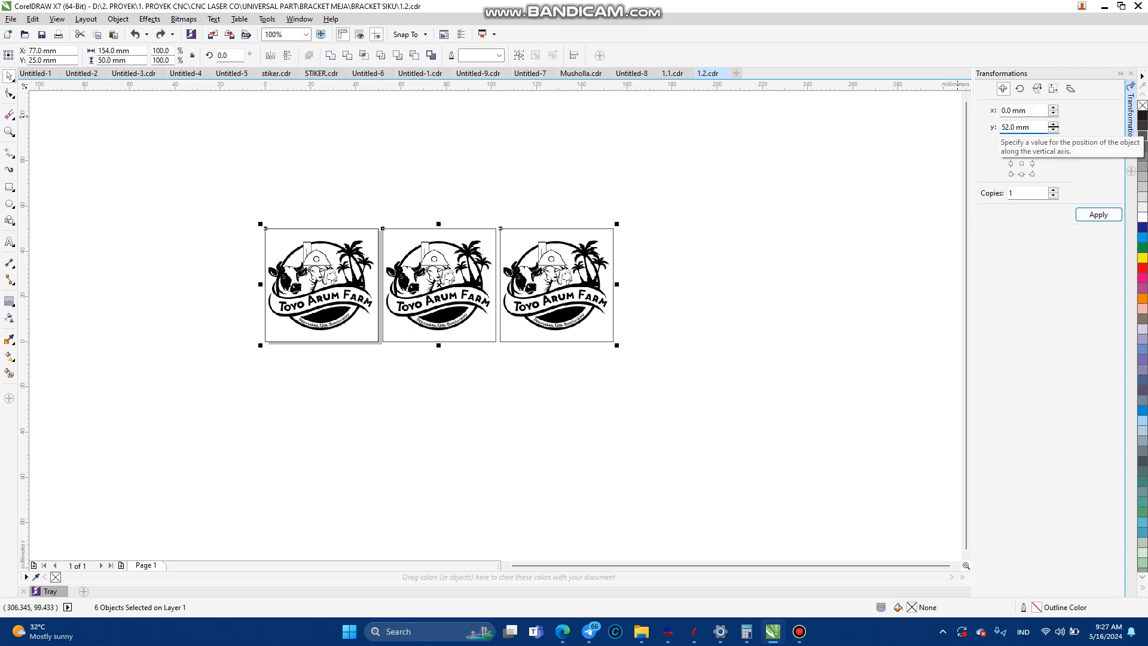
pyautogui.write('2')
pyautogui.click(1099, 214)
pyautogui.click(1098, 214)
pyautogui.scroll(-1, 447, 360)
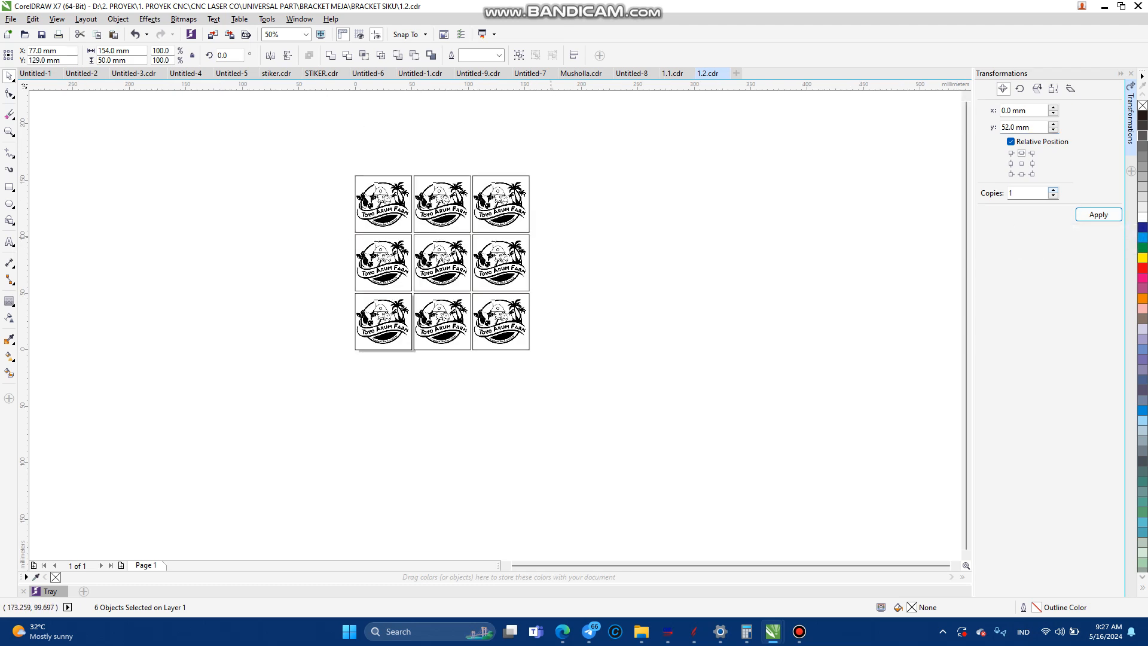
pyautogui.click(551, 237)
# Step: Delete all nine rectangles around the logos, keeping only the 3 × 3 grid of logos
pyautogui.scroll(1, 397, 201)
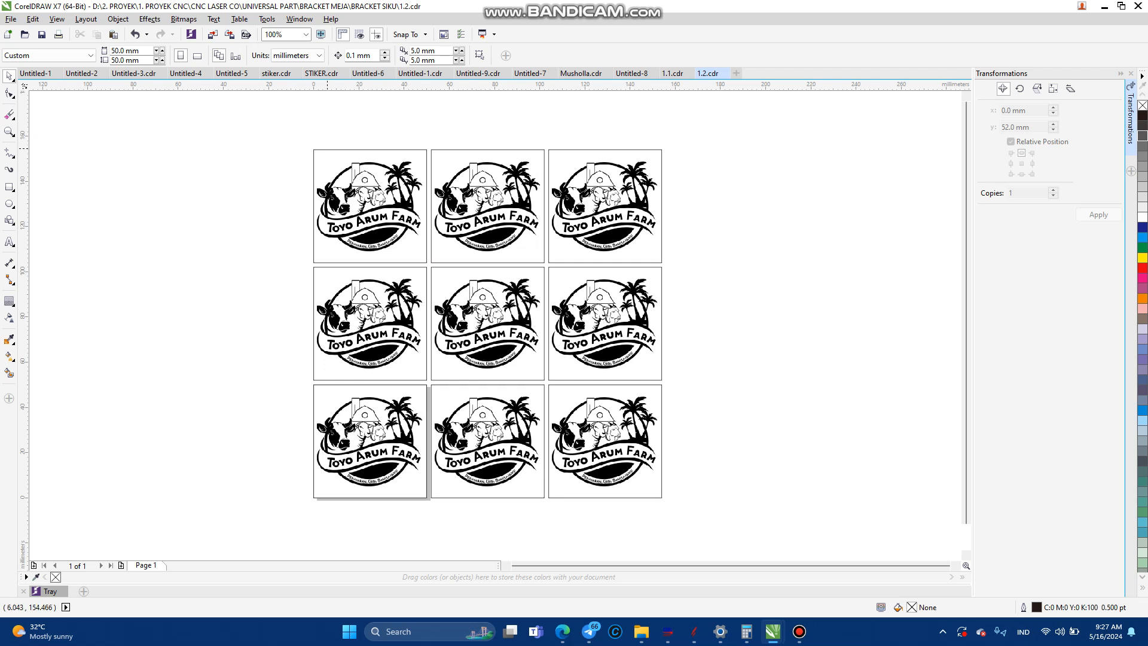
pyautogui.moveTo(327, 150); pyautogui.dragTo(274, 142)
pyautogui.press('Delete')
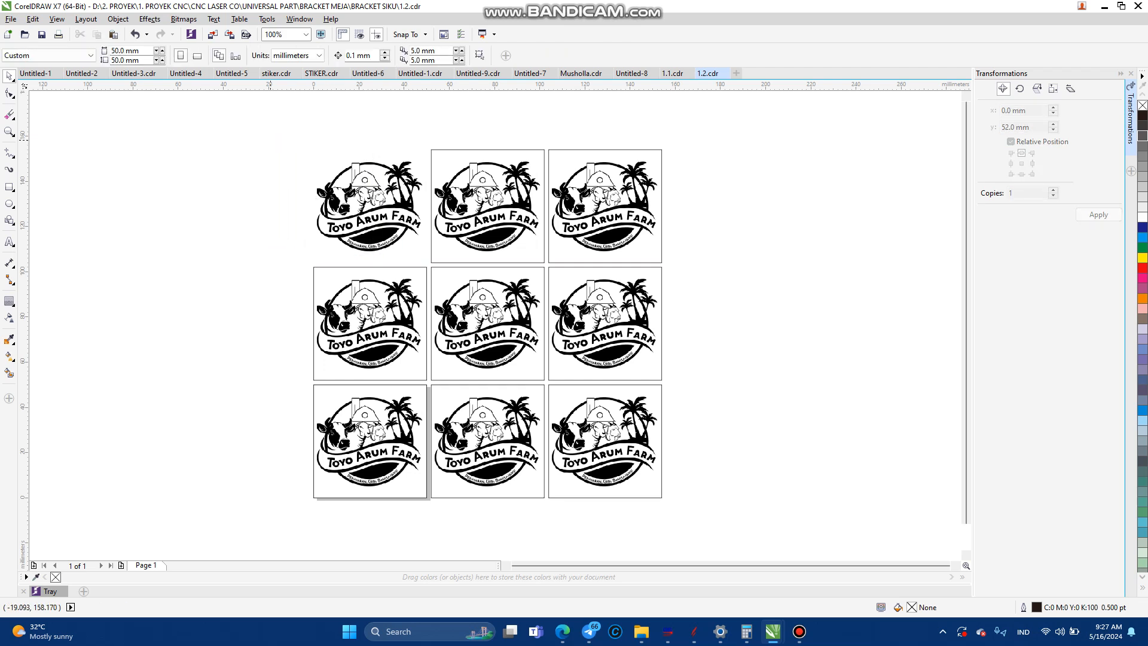
pyautogui.moveTo(442, 150); pyautogui.dragTo(445, 124)
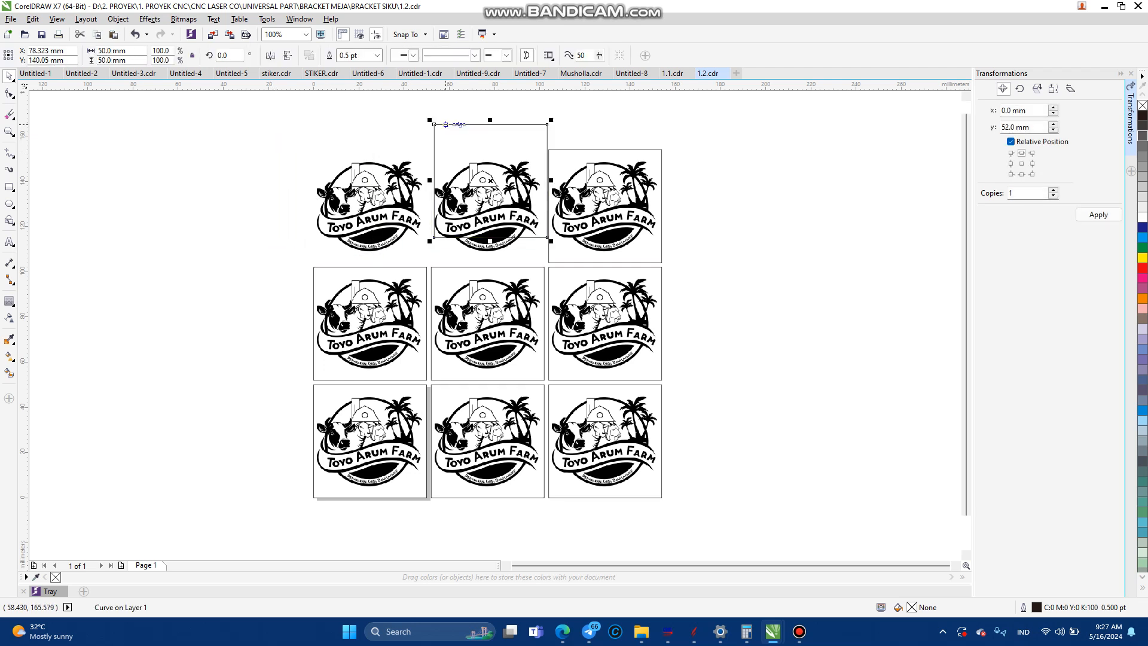
pyautogui.press('Delete')
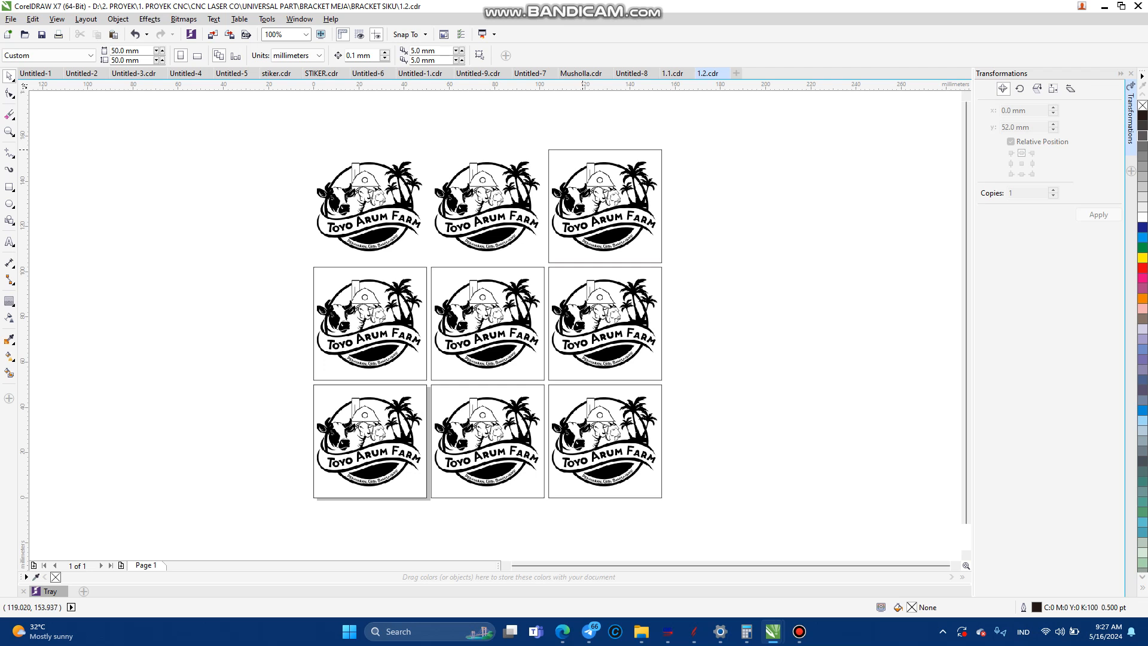
pyautogui.moveTo(582, 149); pyautogui.dragTo(585, 124)
pyautogui.press('Delete')
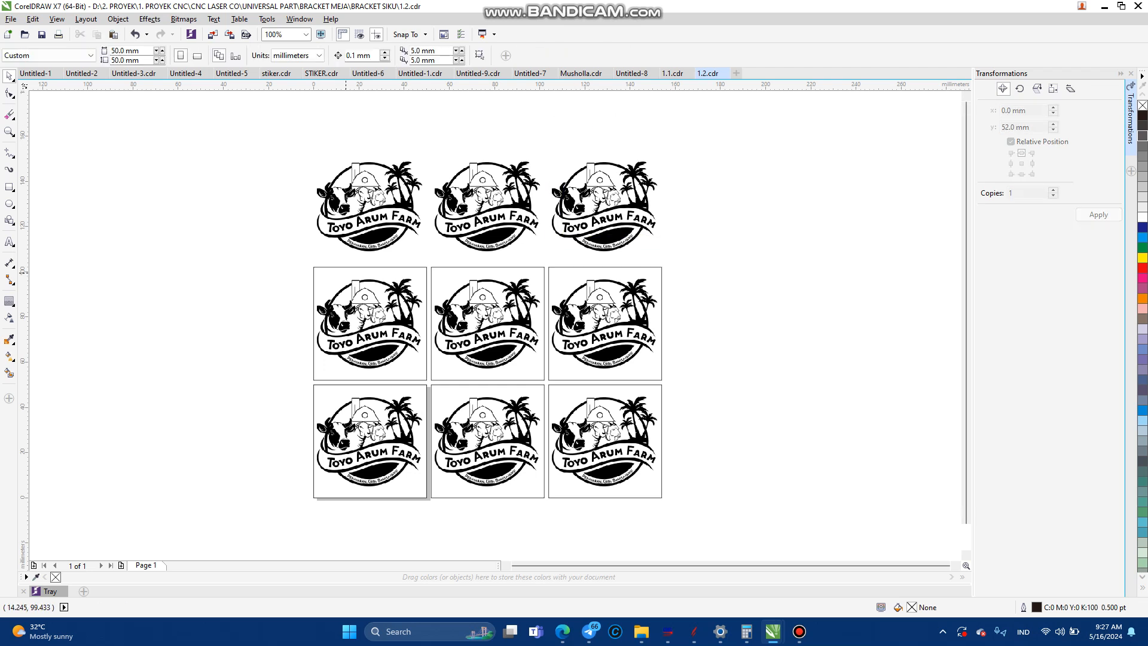
pyautogui.moveTo(346, 272); pyautogui.dragTo(237, 217)
pyautogui.press('Delete')
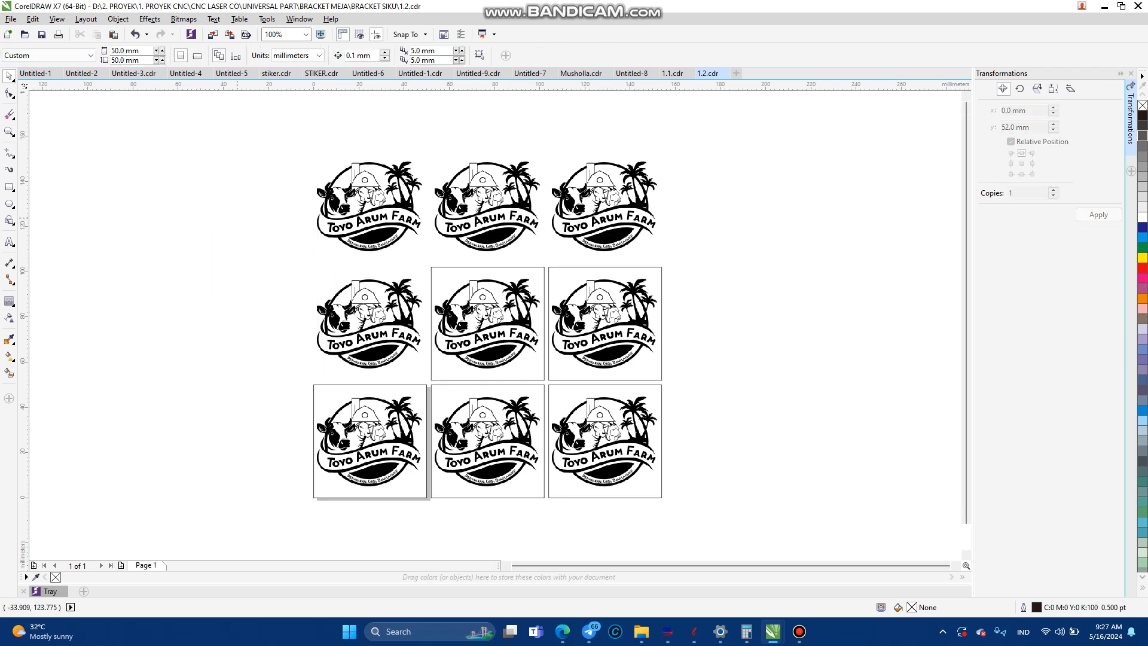
pyautogui.moveTo(466, 268); pyautogui.dragTo(442, 220)
pyautogui.press('Delete')
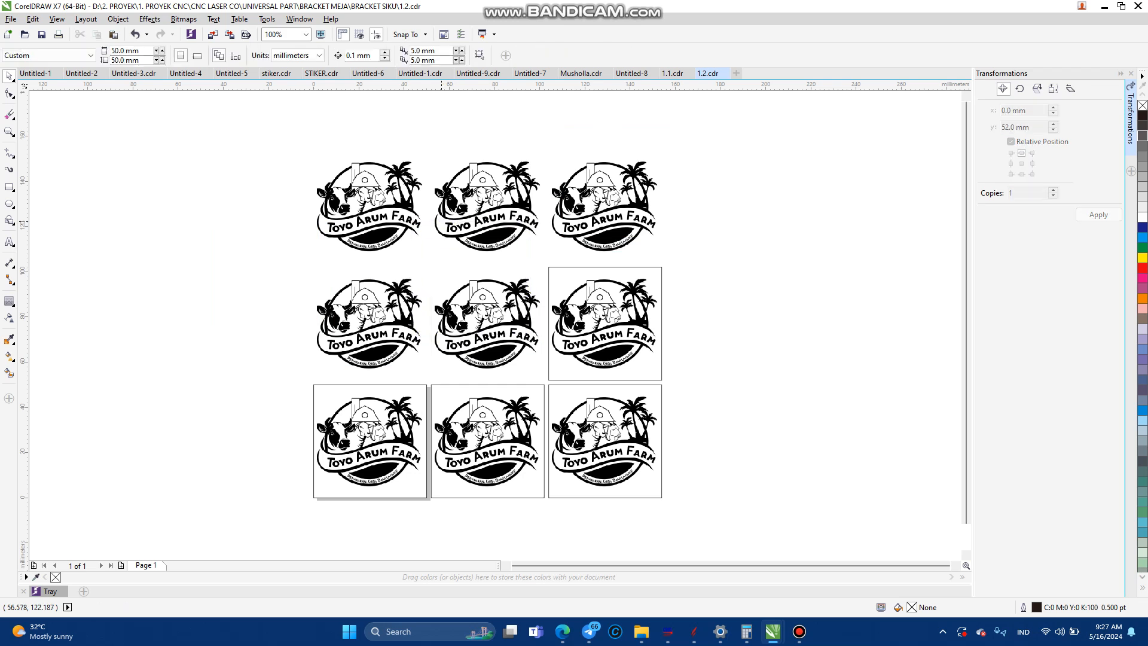
pyautogui.click(567, 266)
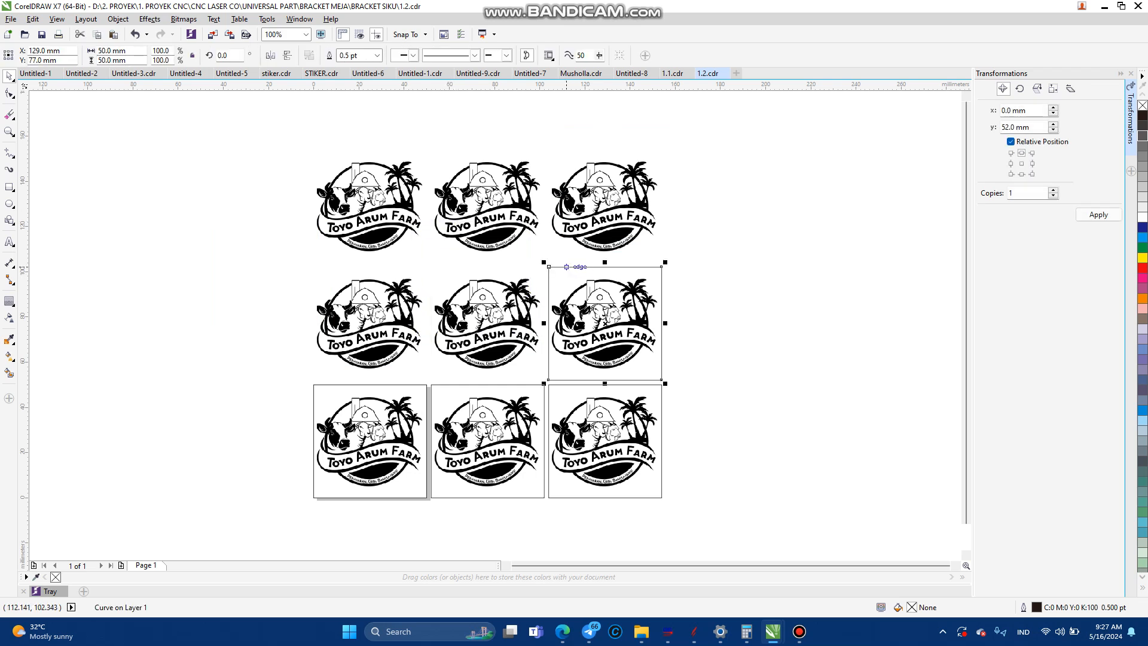
pyautogui.press('Delete')
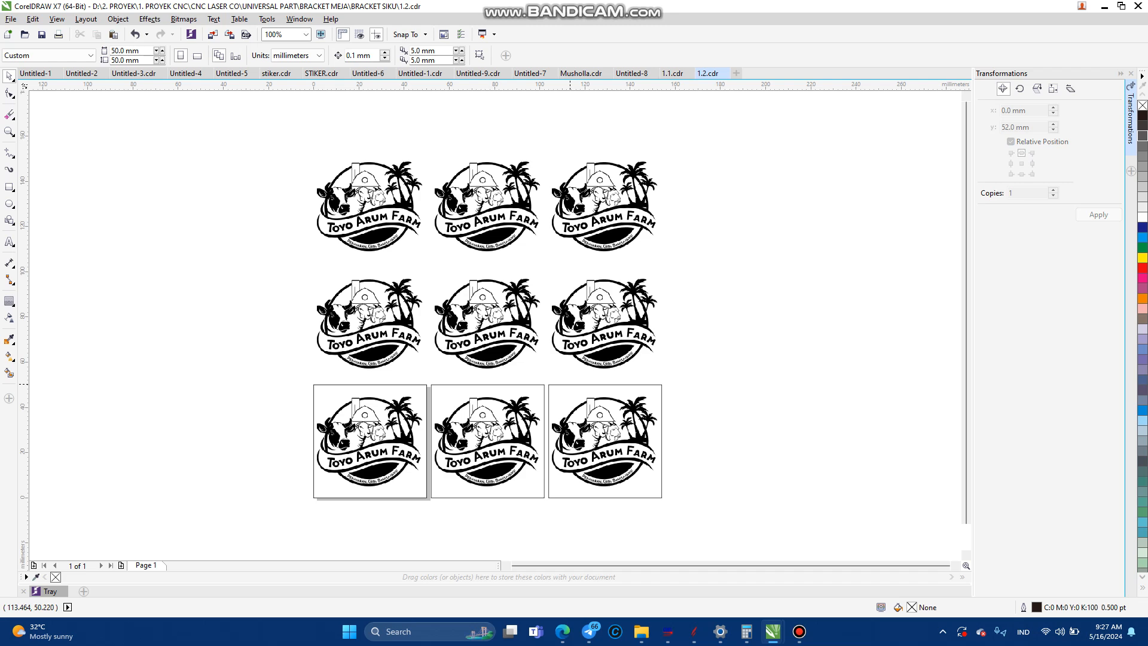
pyautogui.click(569, 384)
pyautogui.press('Delete')
pyautogui.click(514, 385)
pyautogui.press('Delete')
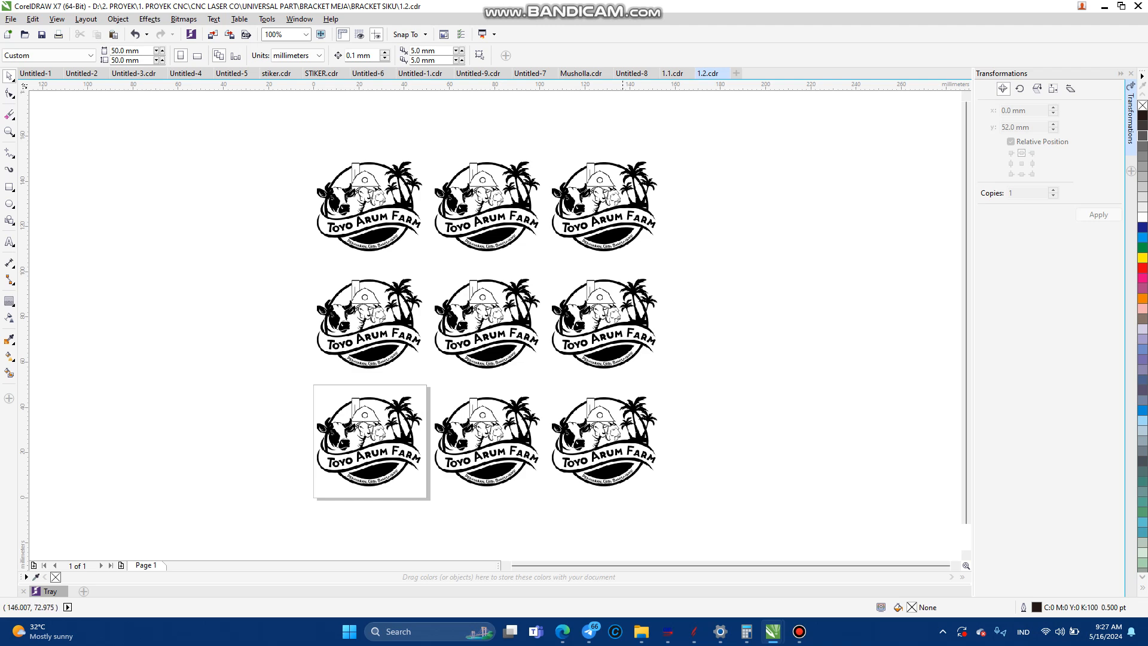
# Step: Export the grid of logos as a PNG file named 2.2
pyautogui.hotkey('ctrl', 'e')
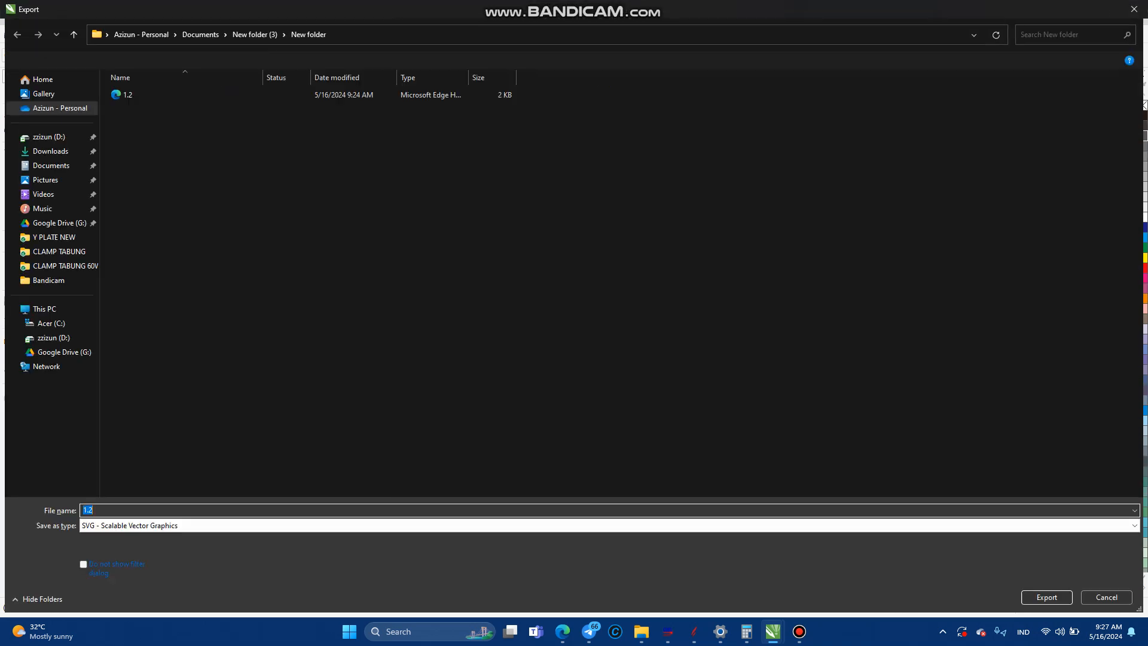
pyautogui.click(180, 525)
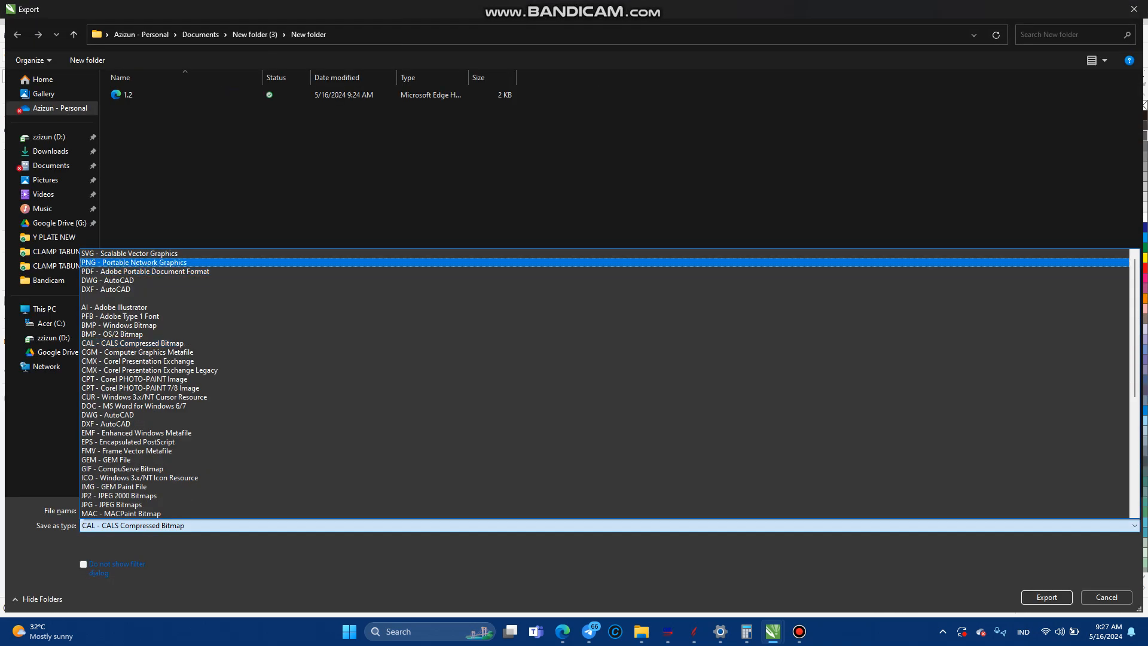
pyautogui.click(157, 262)
pyautogui.click(158, 509)
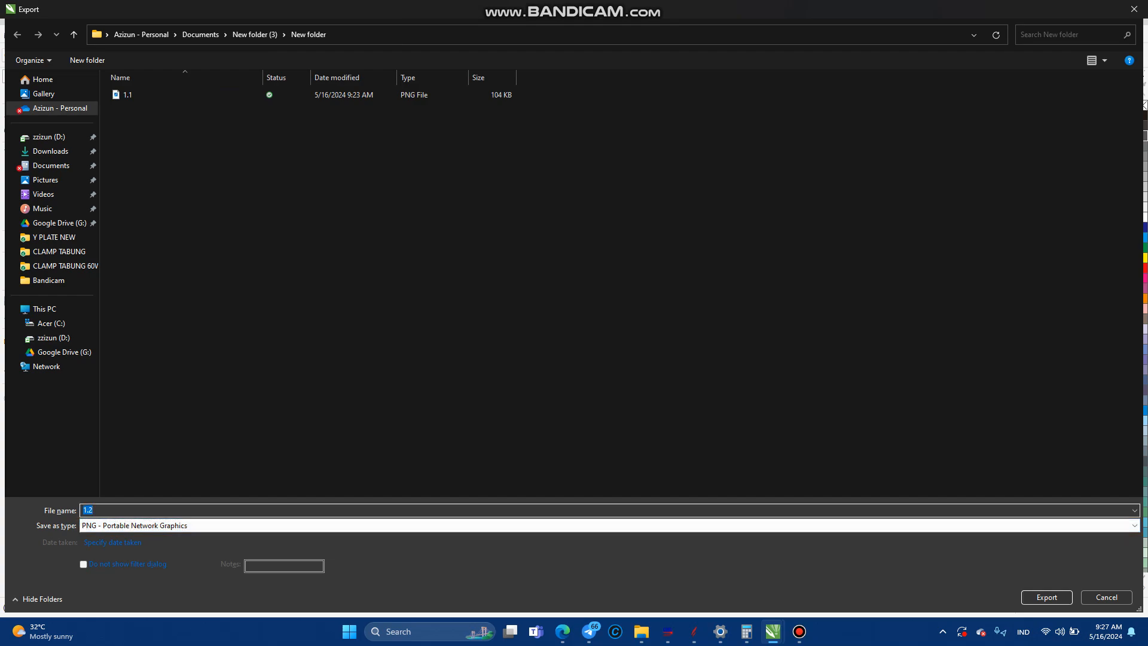
pyautogui.press('Return')
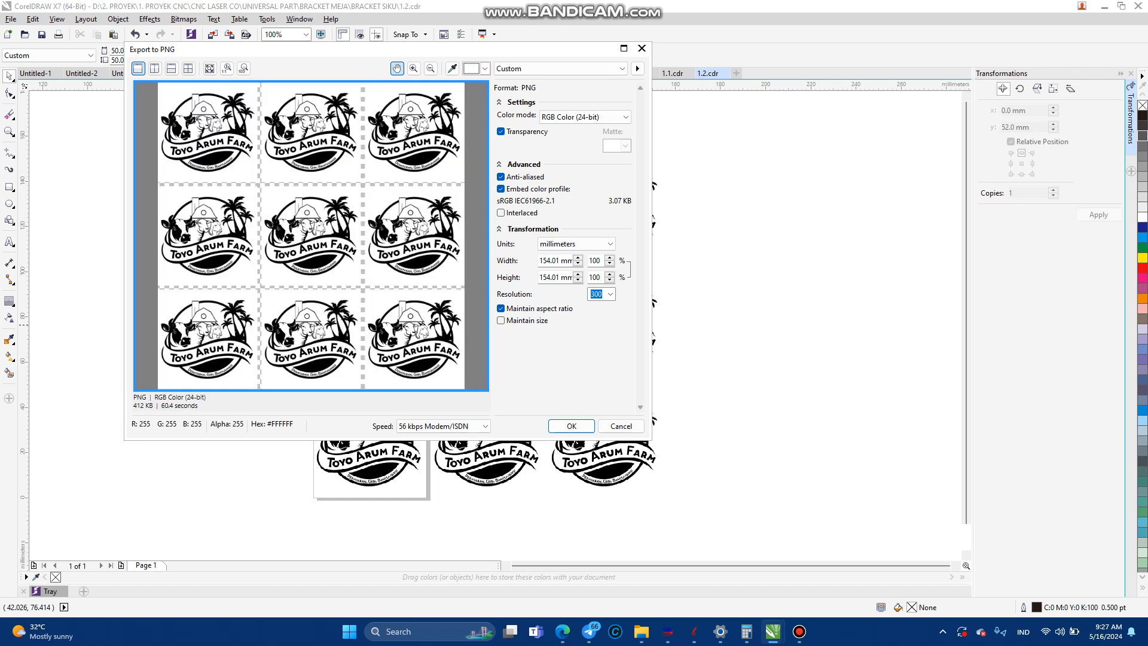
pyautogui.press('Return')
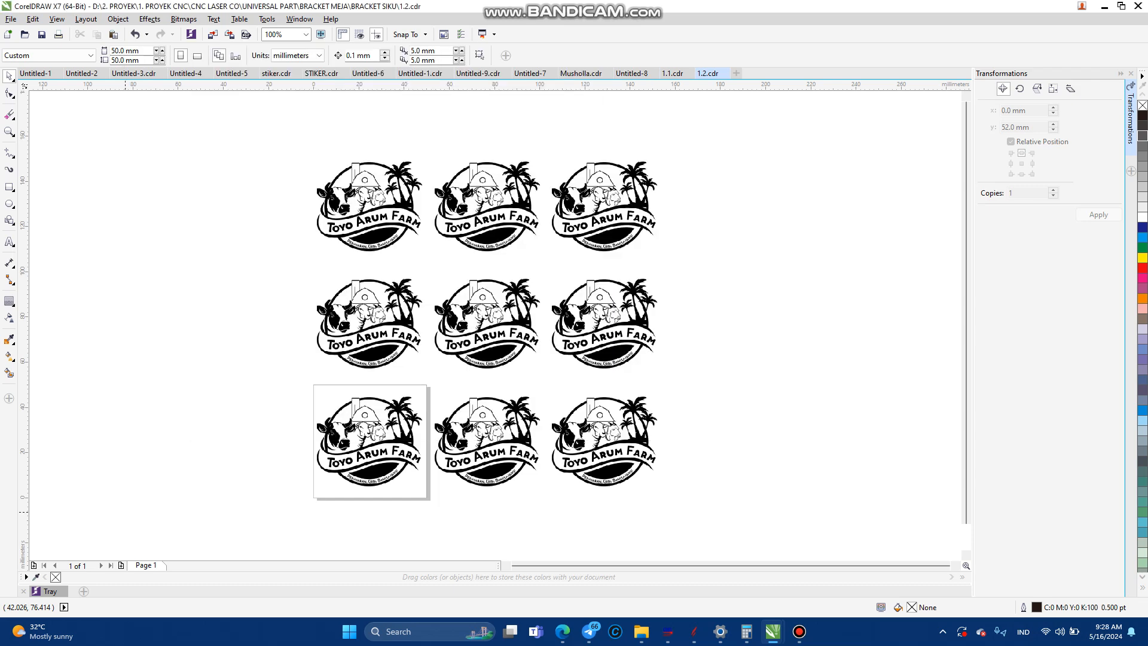
# Step: Undo the deletion of the nine rectangles and clear the selection
pyautogui.hotkey('ctrl', 'z')
pyautogui.hotkey('ctrl', 'z')
pyautogui.hotkey('ctrl', 'z')
pyautogui.hotkey('ctrl', 'z')
pyautogui.hotkey('ctrl', 'z')
pyautogui.hotkey('ctrl', 'z')
pyautogui.hotkey('ctrl', 'z')
pyautogui.hotkey('ctrl', 'z')
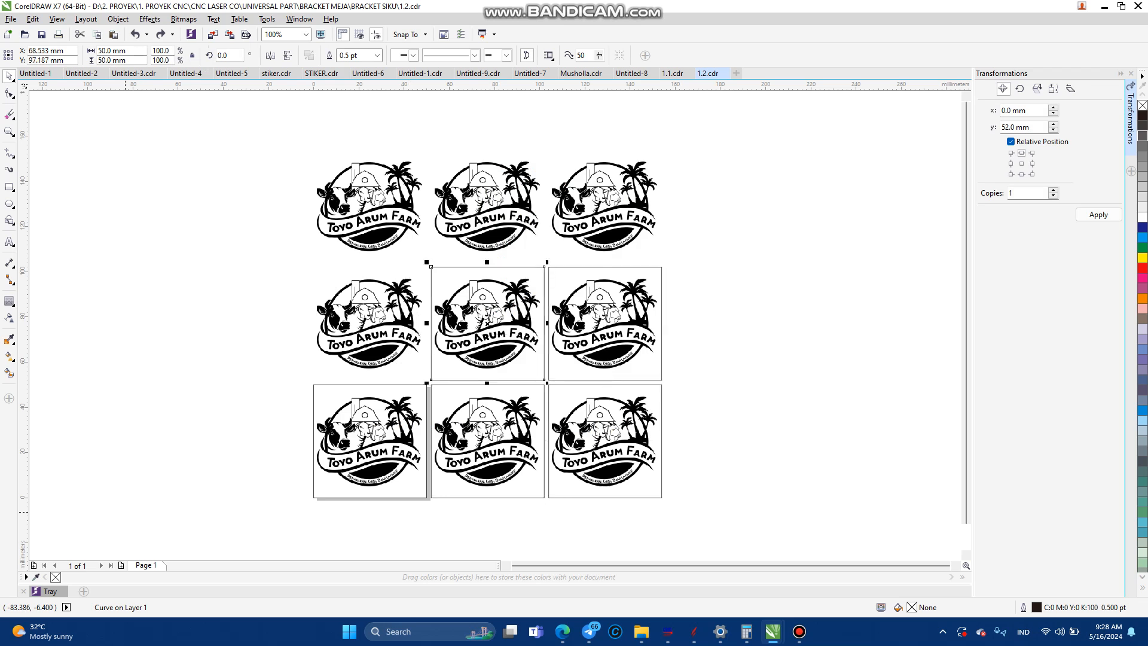
pyautogui.hotkey('ctrl', 'z')
pyautogui.hotkey('ctrl', 'z')
pyautogui.hotkey('ctrl', 'z')
pyautogui.hotkey('ctrl', 'z')
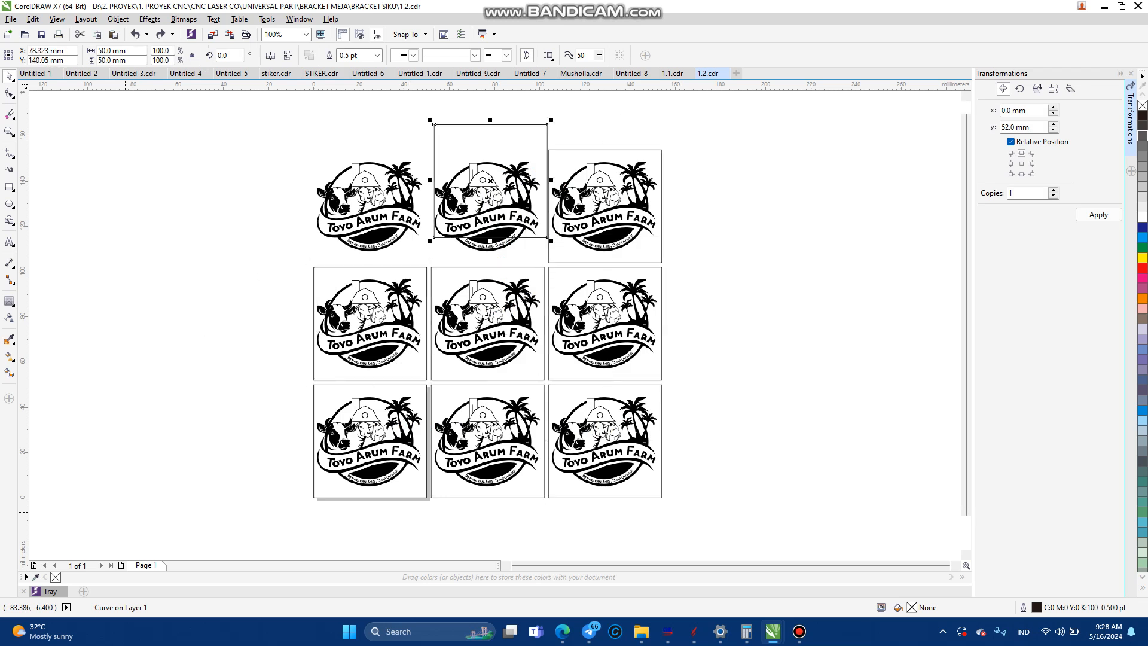
pyautogui.hotkey('ctrl', 'z')
pyautogui.click(147, 439)
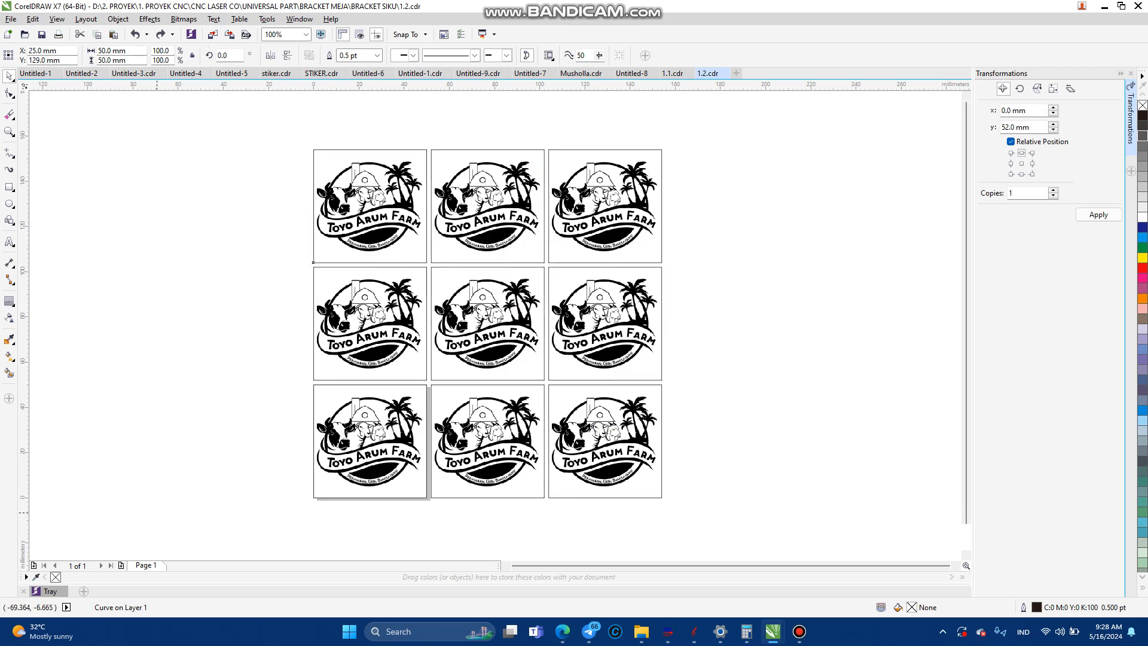
# Step: Delete all nine logos, keeping only the 3 × 3 grid of rectangles
pyautogui.click(354, 238)
pyautogui.moveTo(354, 237); pyautogui.dragTo(232, 260)
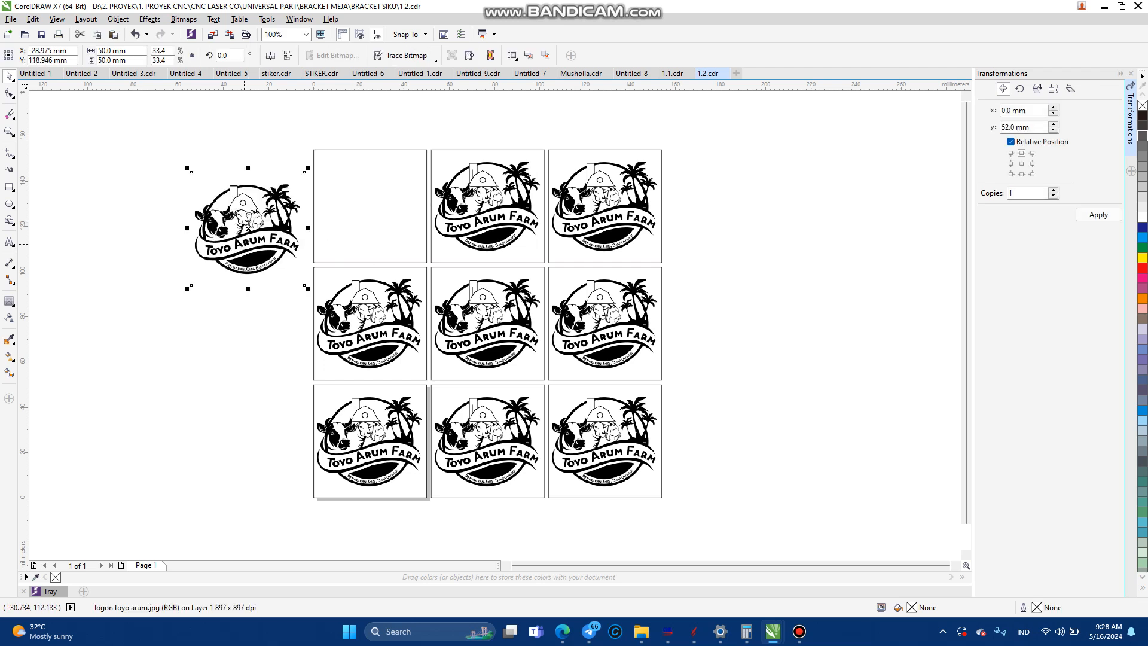
pyautogui.press('Delete')
pyautogui.click(457, 229)
pyautogui.press('Delete')
pyautogui.click(578, 226)
pyautogui.press('Delete')
pyautogui.click(576, 313)
pyautogui.press('Delete')
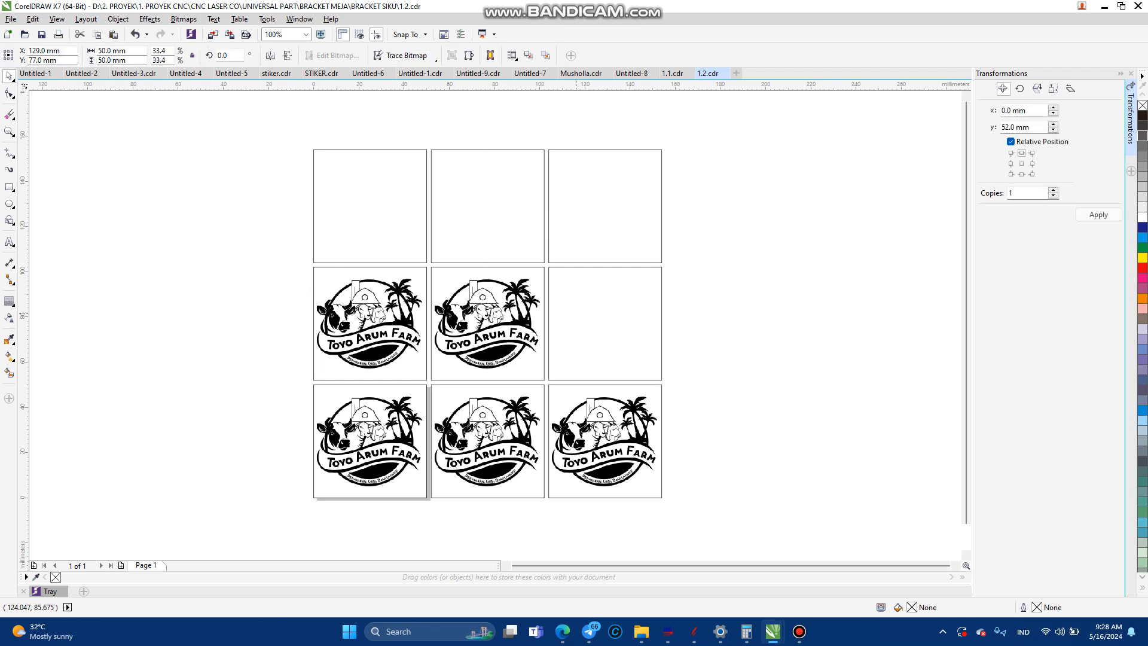
pyautogui.click(481, 317)
pyautogui.press('Delete')
pyautogui.click(362, 317)
pyautogui.press('Delete')
pyautogui.click(361, 433)
pyautogui.press('Delete')
pyautogui.click(489, 417)
pyautogui.press('Delete')
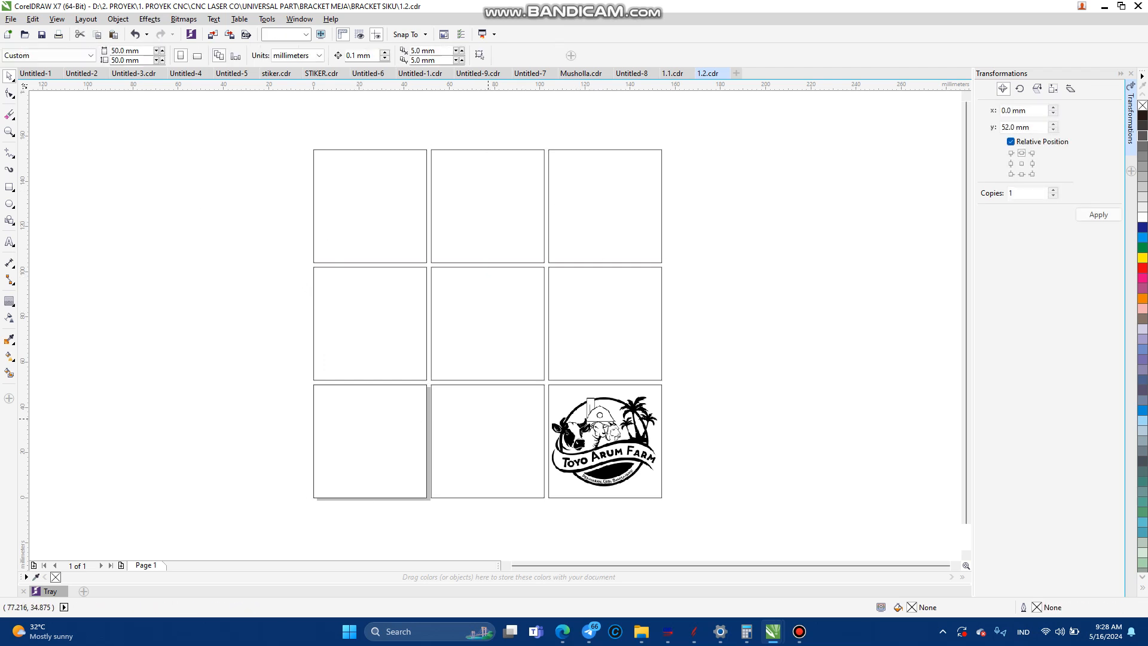
pyautogui.click(604, 443)
pyautogui.press('Delete')
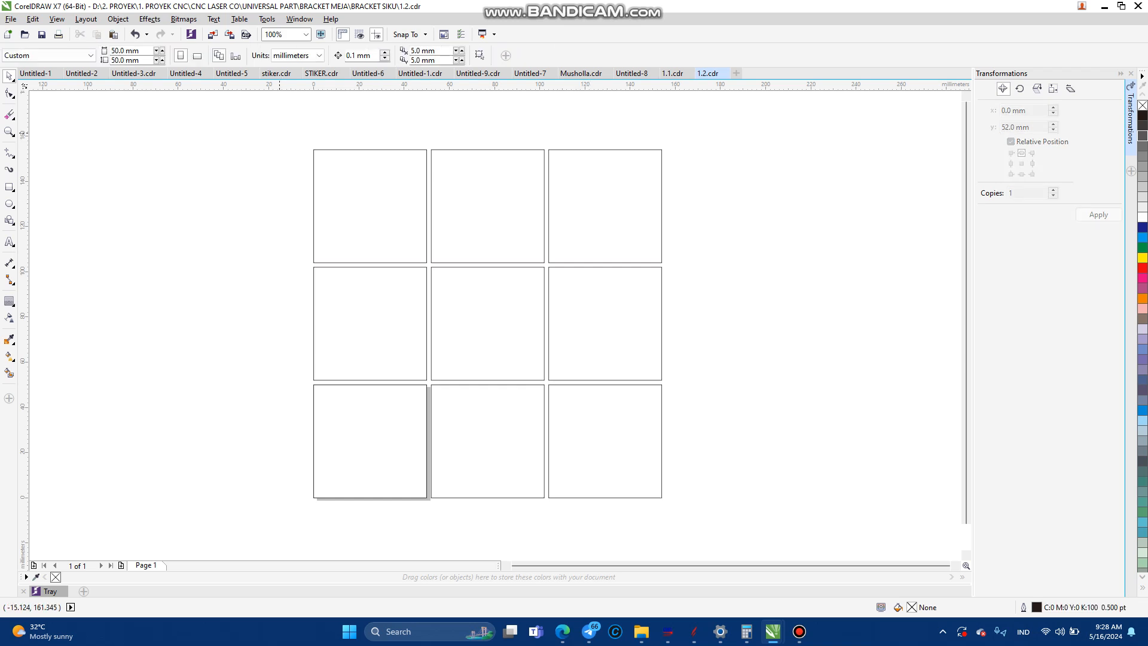
# Step: Select the nine rectangles and export them as an SVG file named 2.1
pyautogui.moveTo(258, 115); pyautogui.dragTo(739, 528)
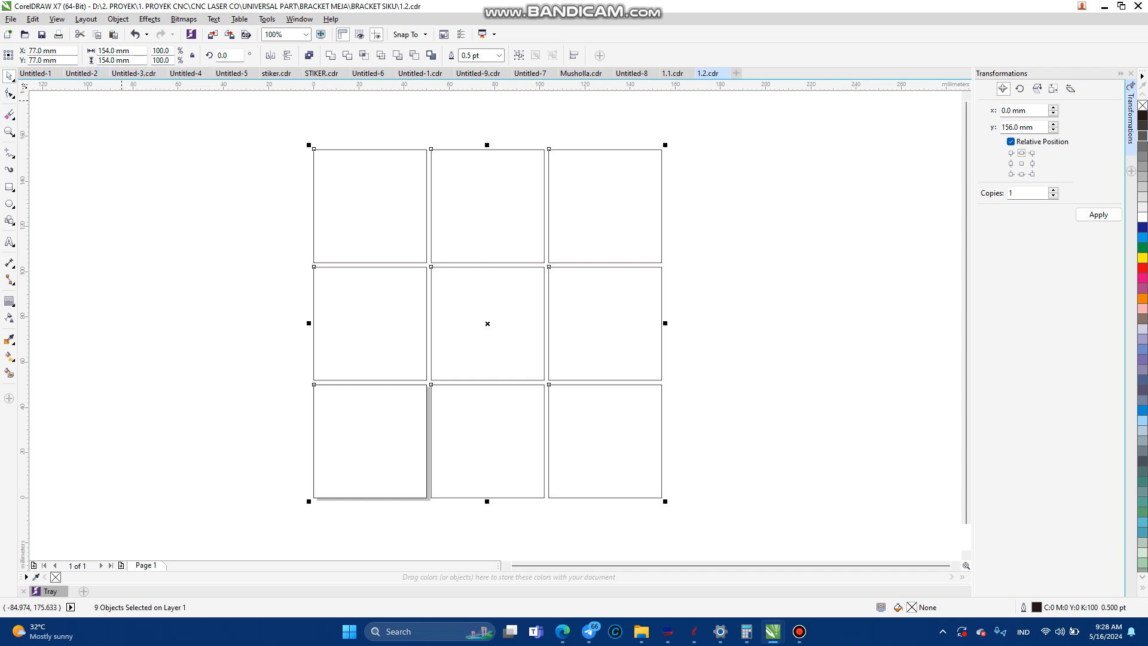
pyautogui.hotkey('ctrl', 'e')
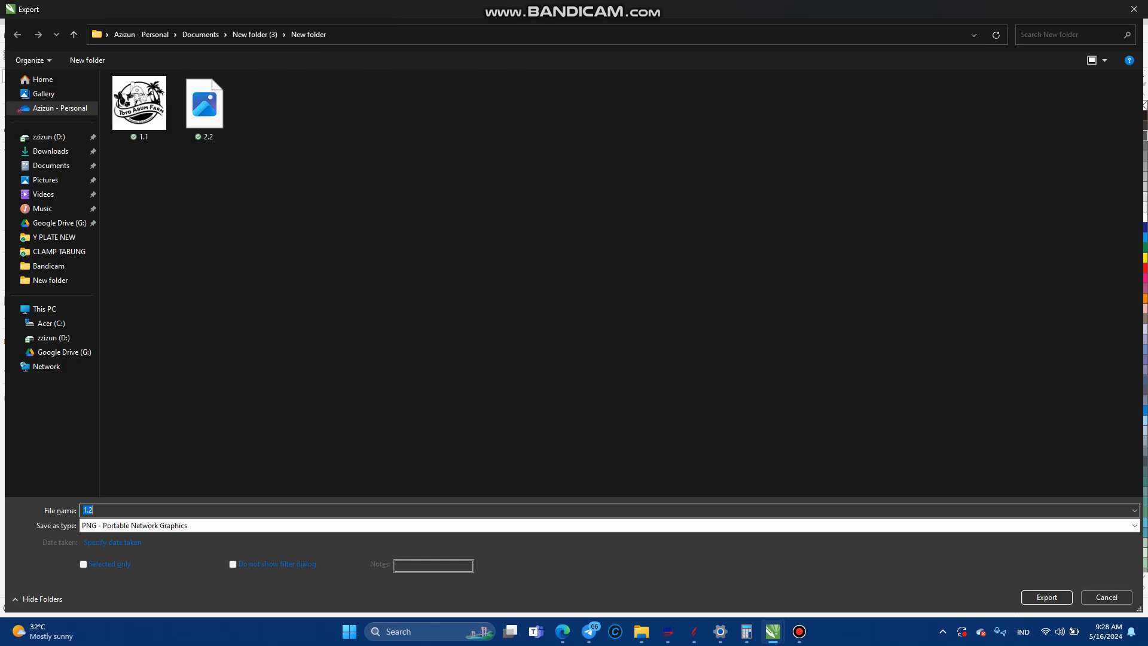
pyautogui.click(179, 526)
pyautogui.click(89, 262)
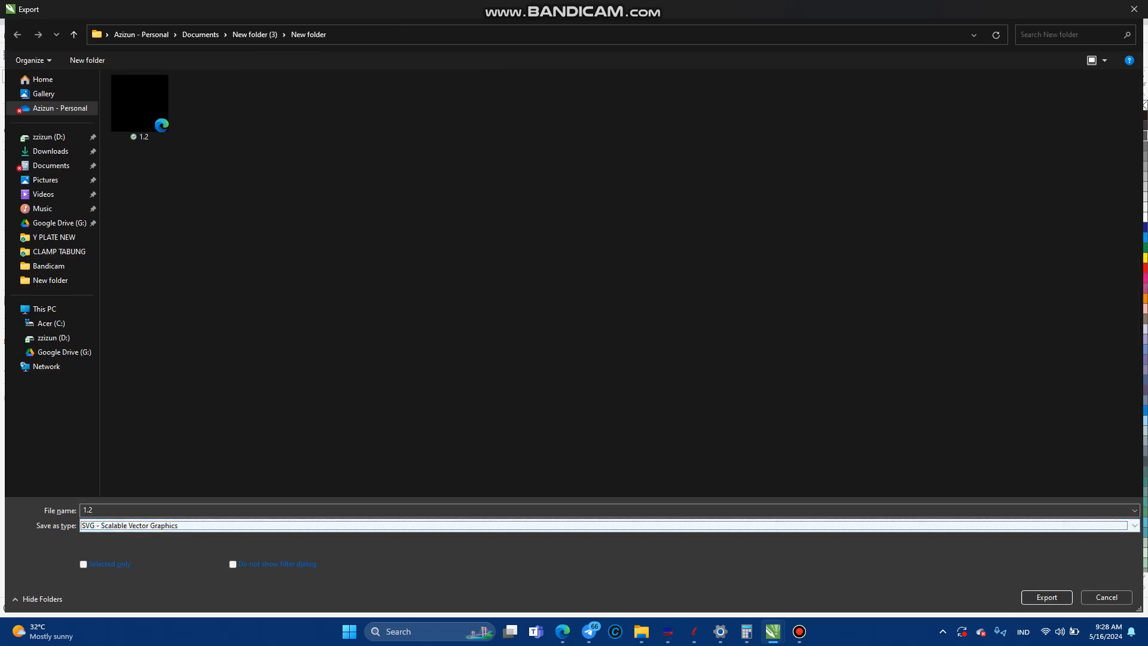
pyautogui.click(88, 510)
pyautogui.write('2.')
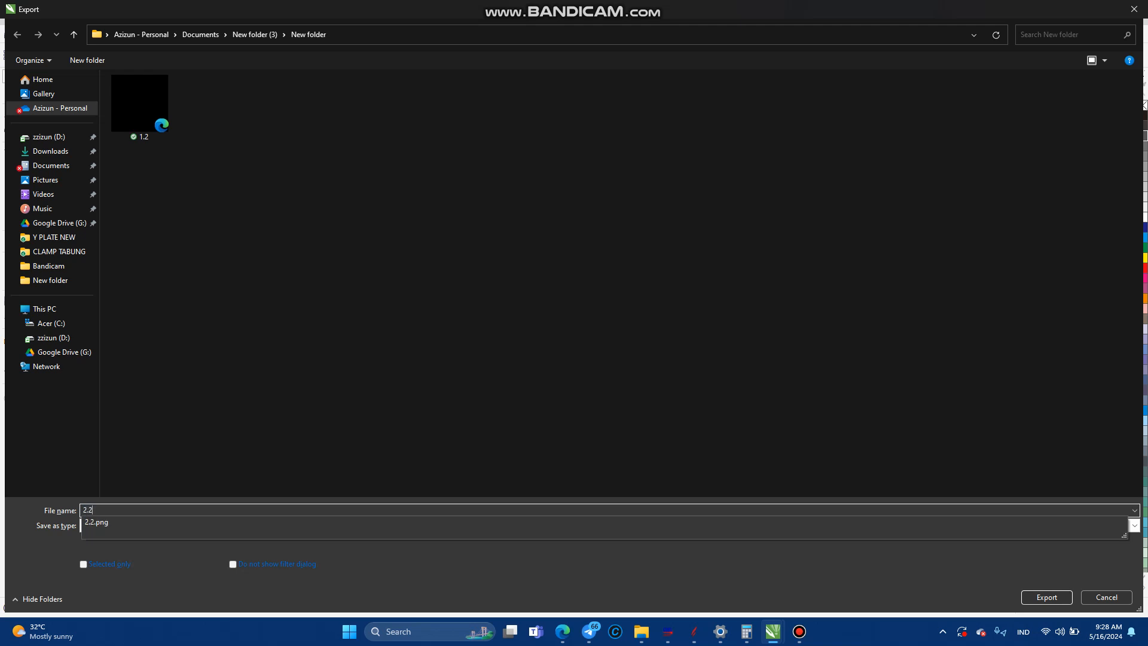
pyautogui.write('1')
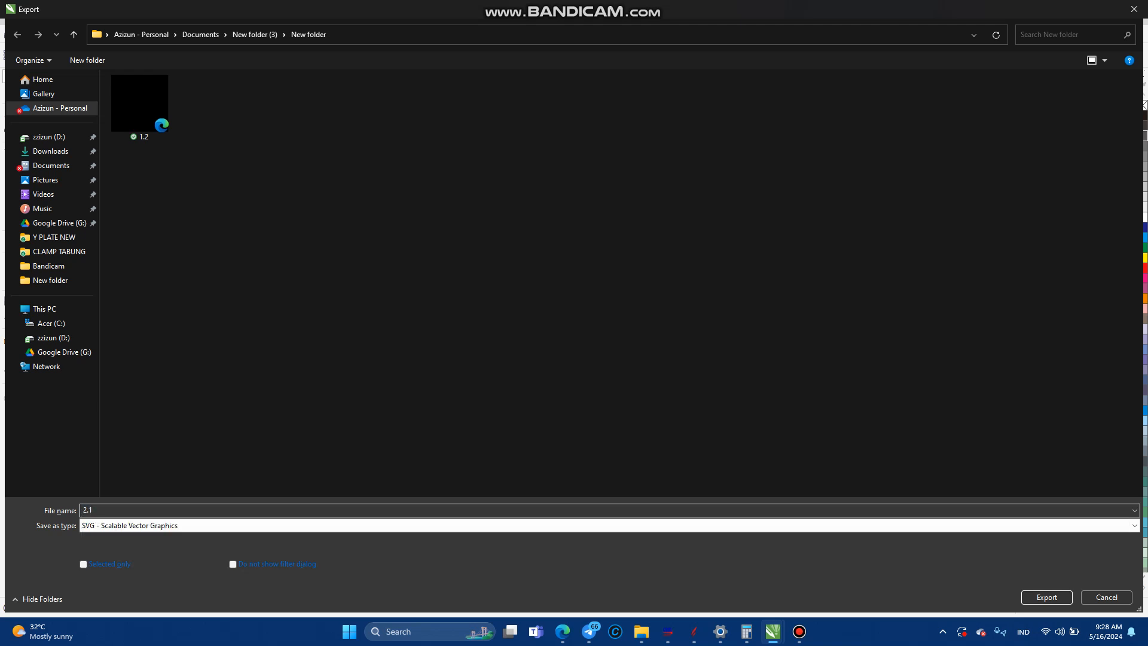
pyautogui.press('Return')
pyautogui.press('Return')
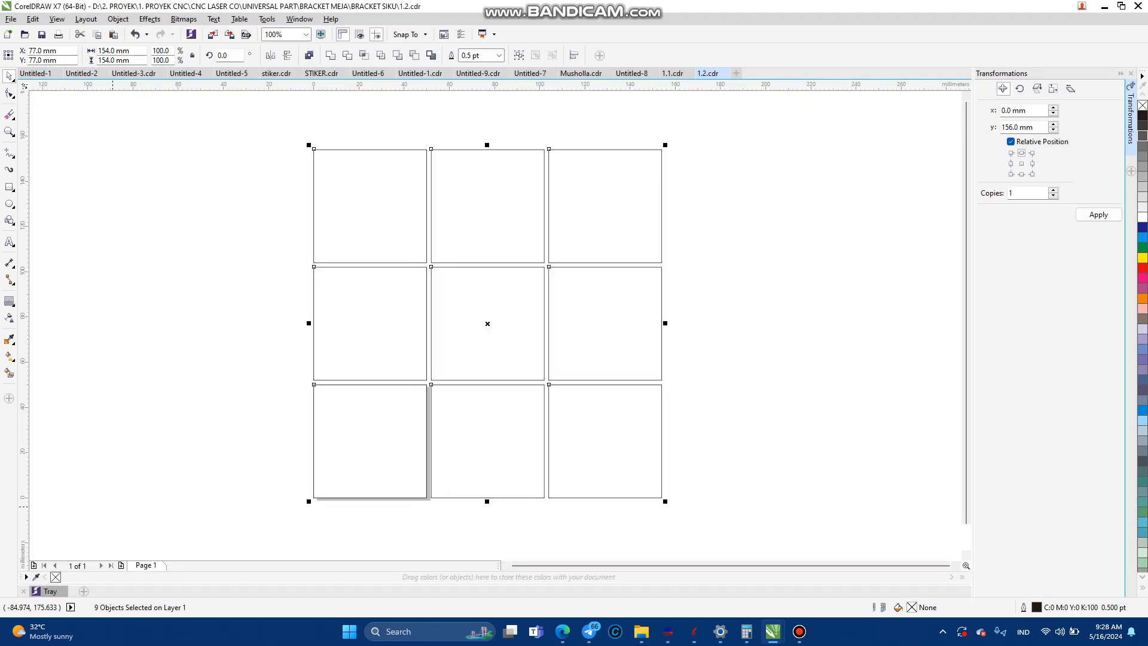
# Step: Switch to LaserGRBL and open the PNG file 2.2 containing the grid of logos
pyautogui.moveTo(746, 631)
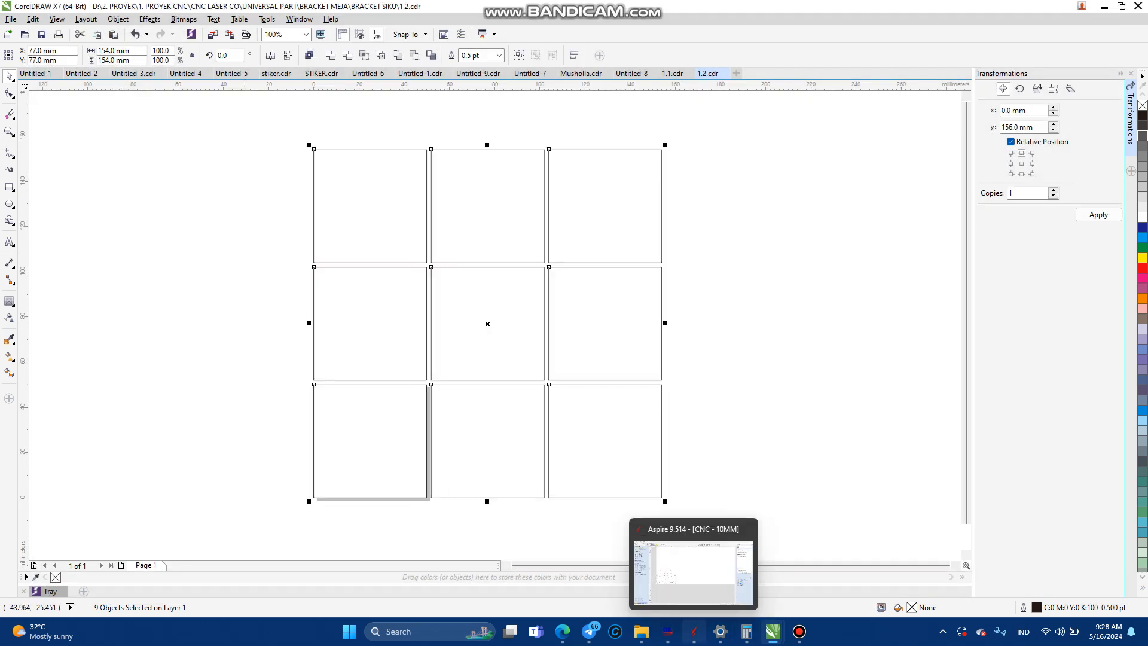
pyautogui.click(667, 631)
pyautogui.click(39, 20)
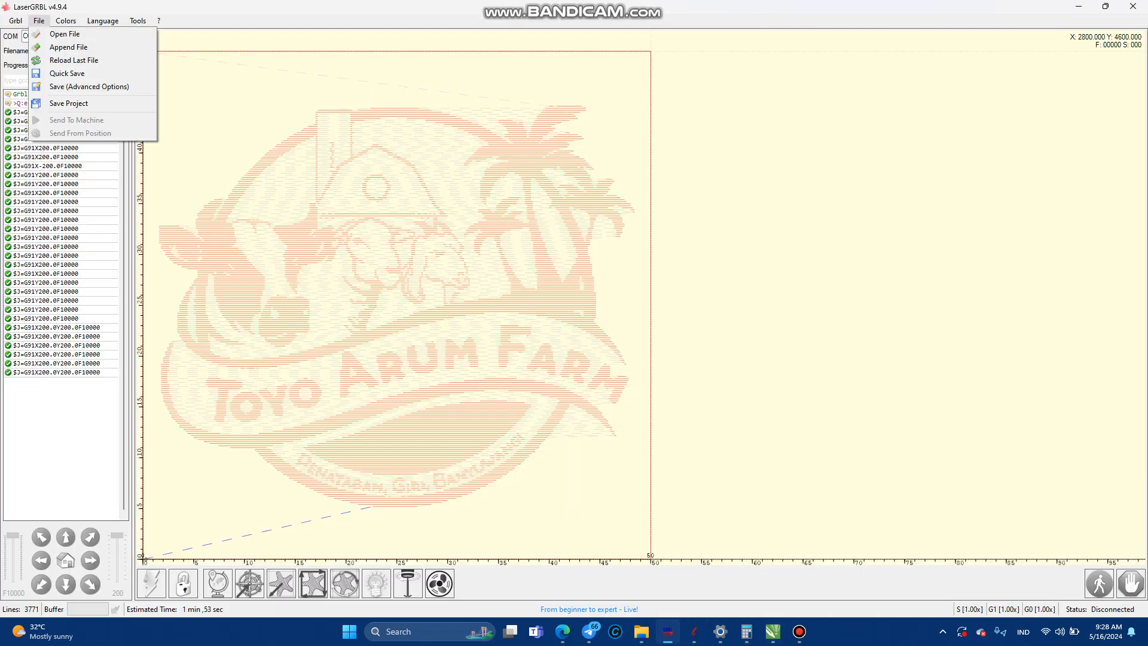
pyautogui.click(54, 34)
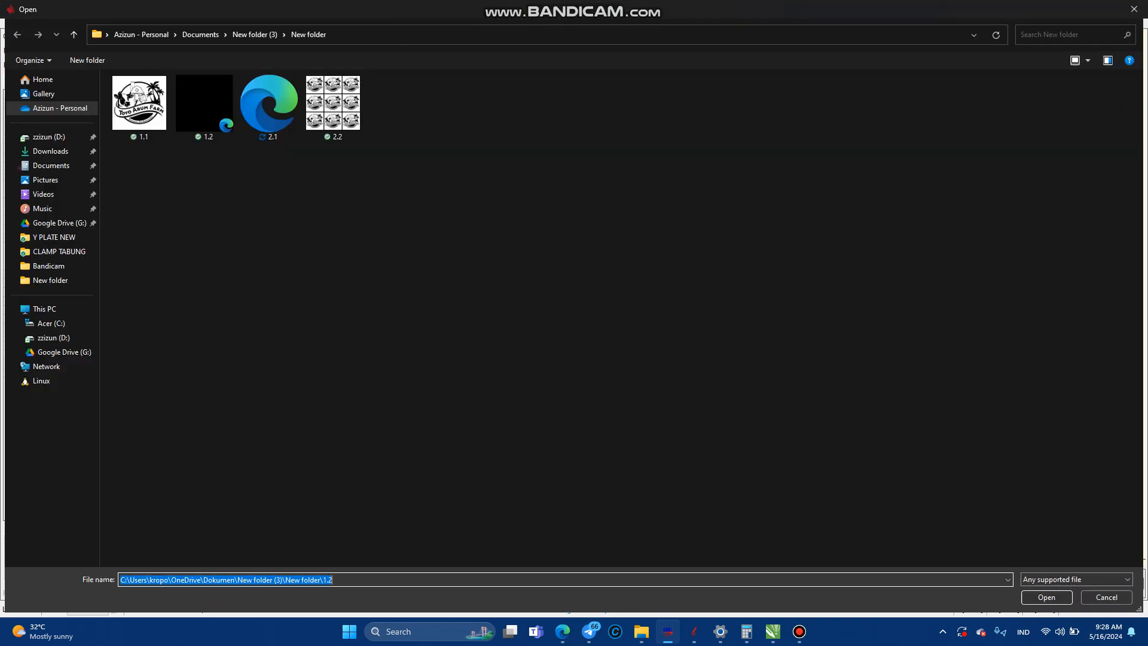
pyautogui.doubleClick(333, 108)
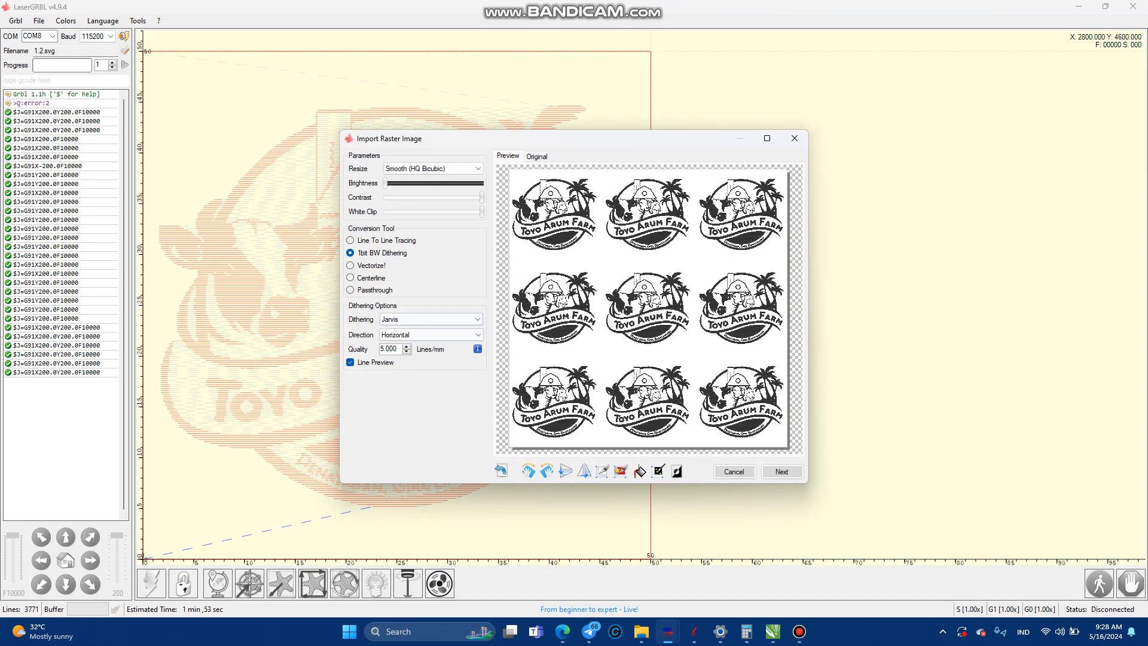
# Step: Import the logo grid with 1bit BW dithering, S-MAX set to 35 and Autosize enabled at 300 DPI
pyautogui.moveTo(746, 631)
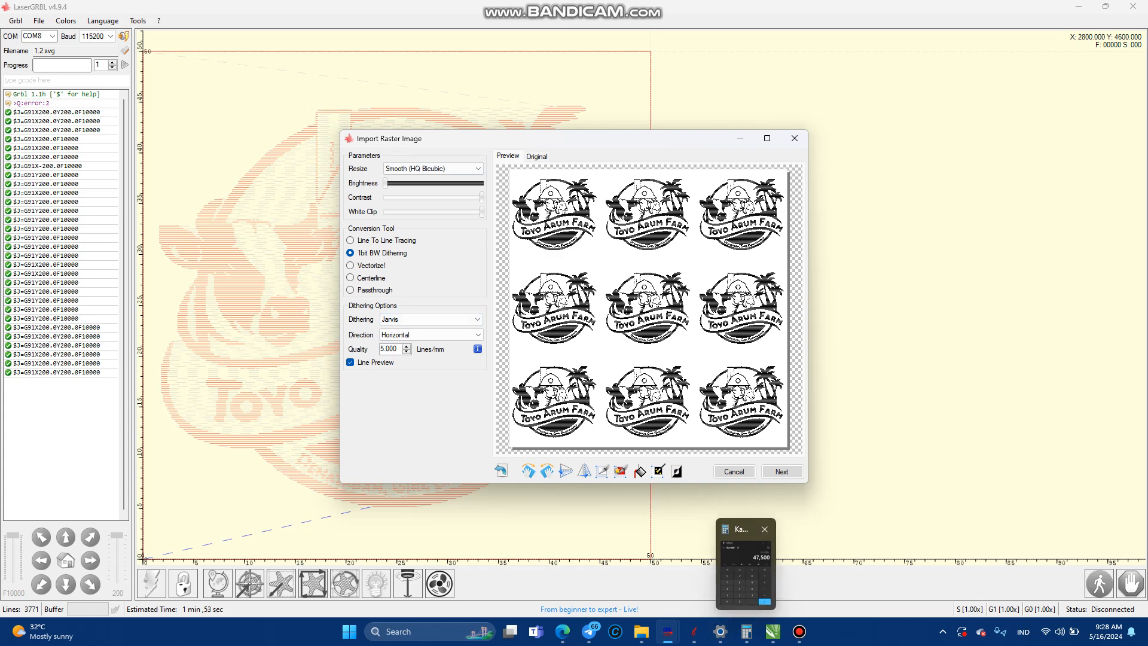
pyautogui.click(782, 471)
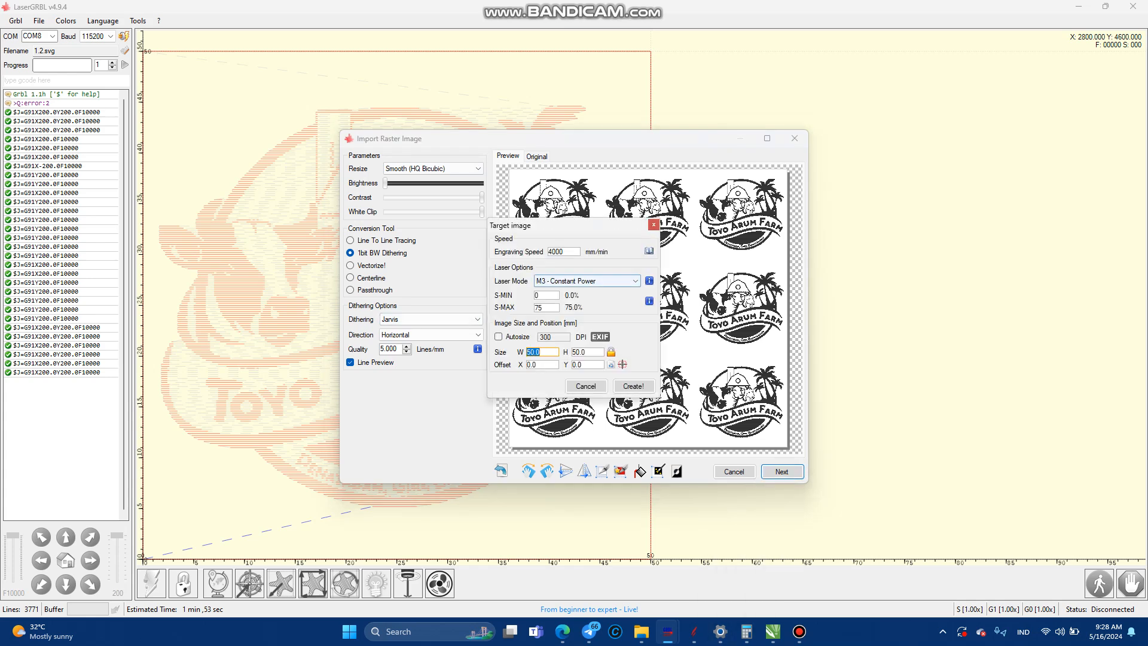
pyautogui.doubleClick(539, 308)
pyautogui.click(499, 337)
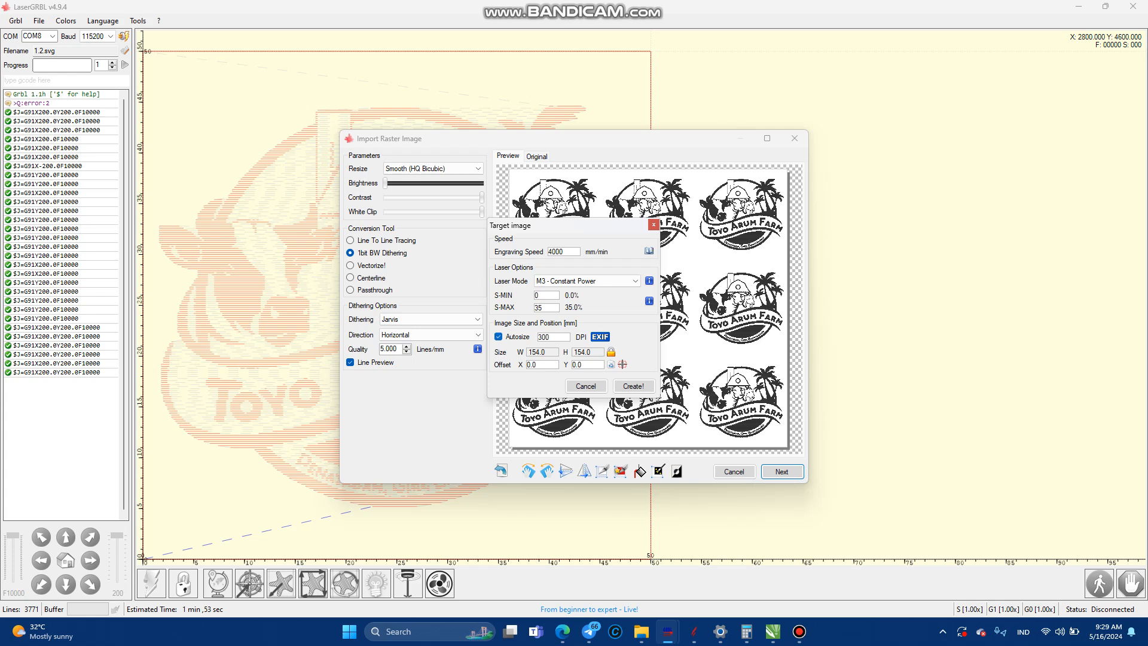
pyautogui.click(634, 385)
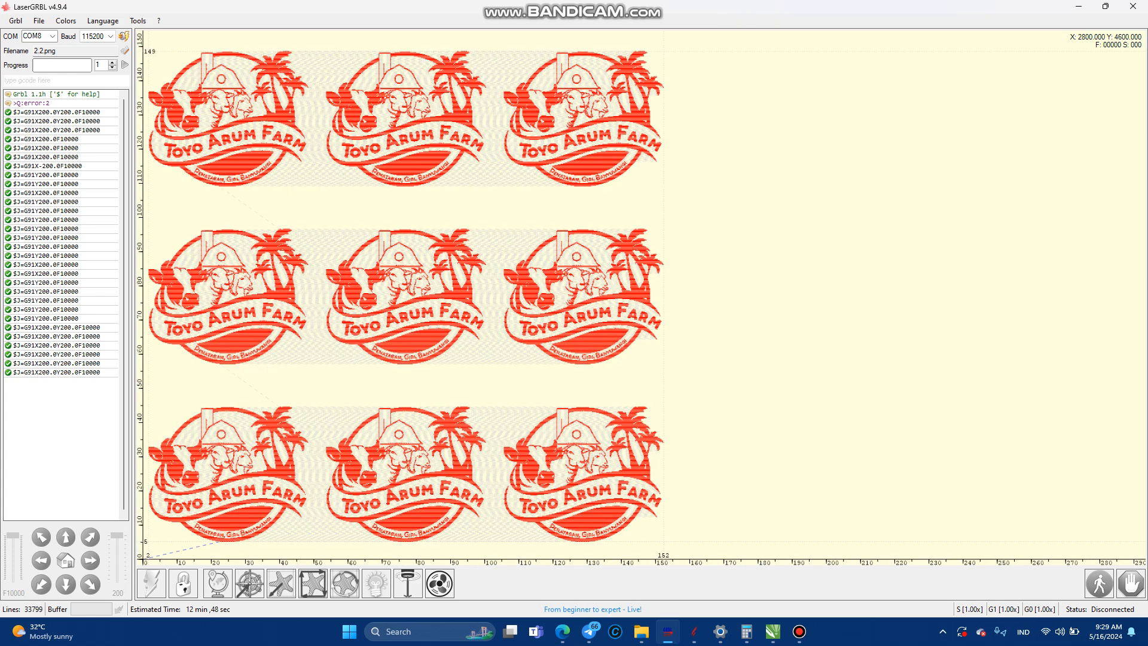
# Step: Append the SVG file 2.1 with the nine rectangles to the loaded logos, setting the S-MAX power for its borders
pyautogui.click(39, 20)
pyautogui.click(48, 34)
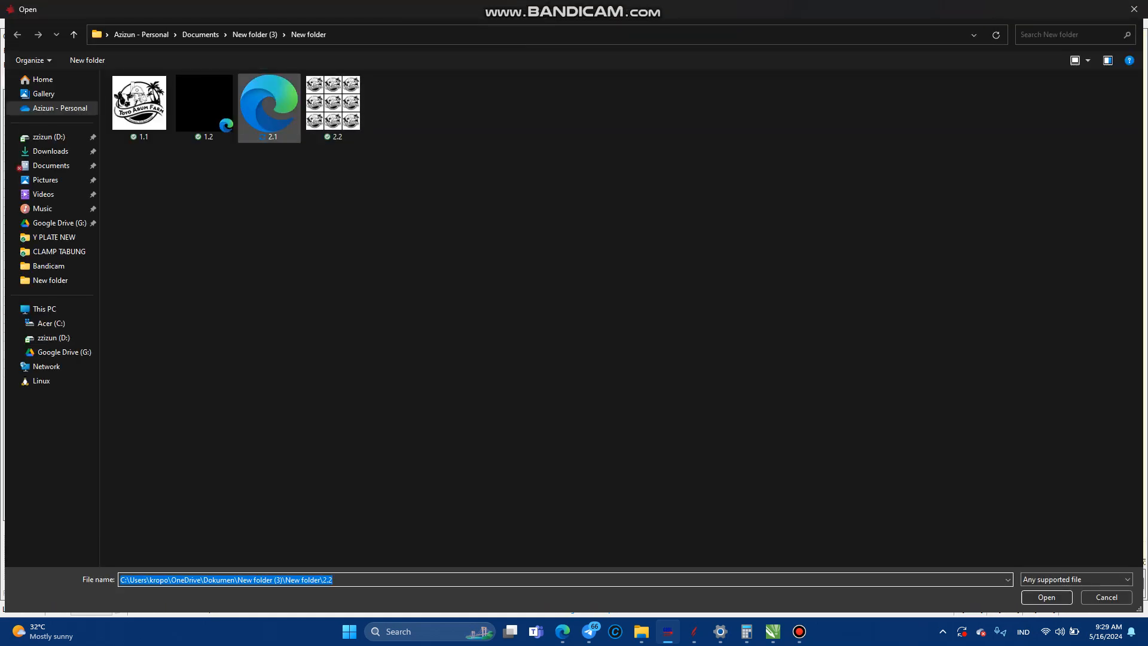
pyautogui.doubleClick(269, 109)
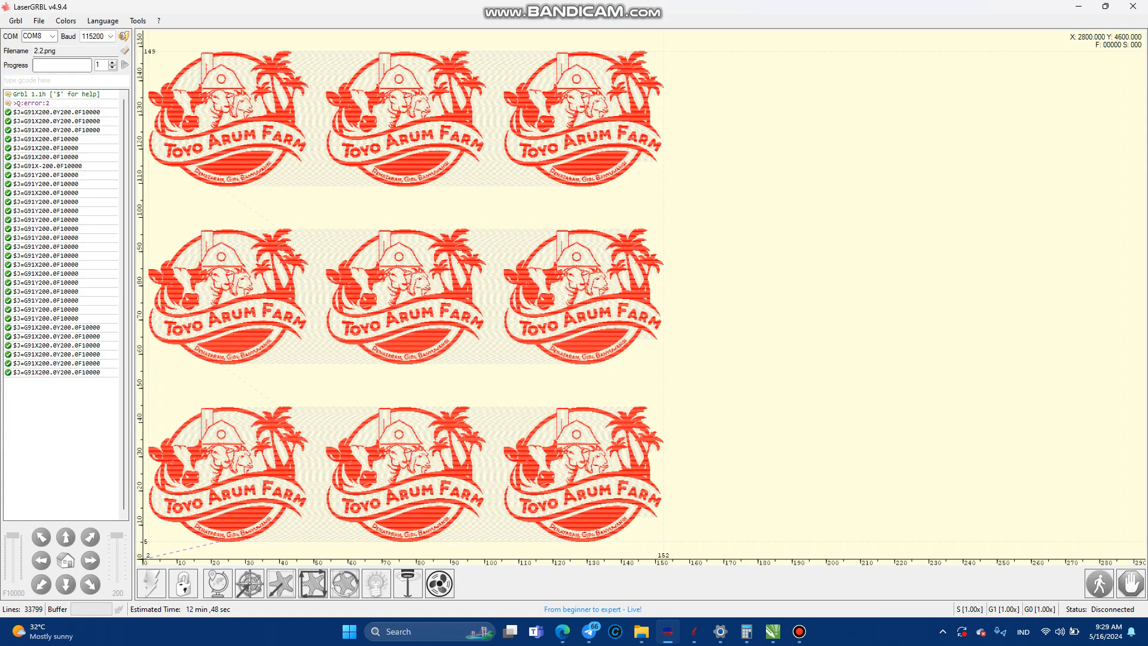
pyautogui.click(550, 336)
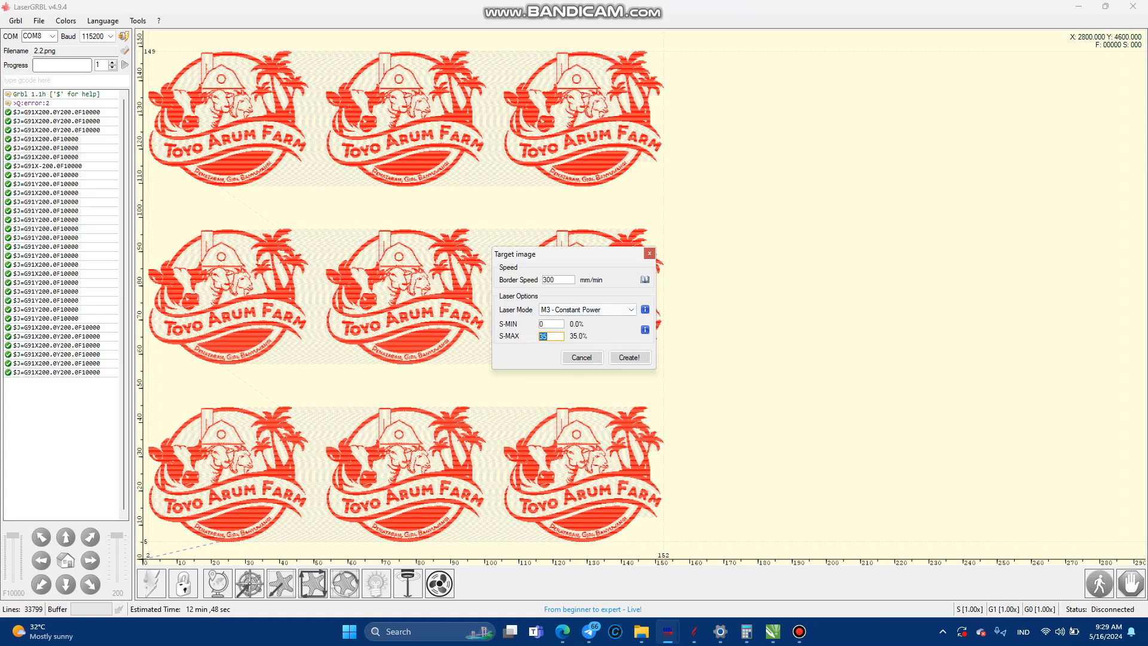
pyautogui.press('Return')
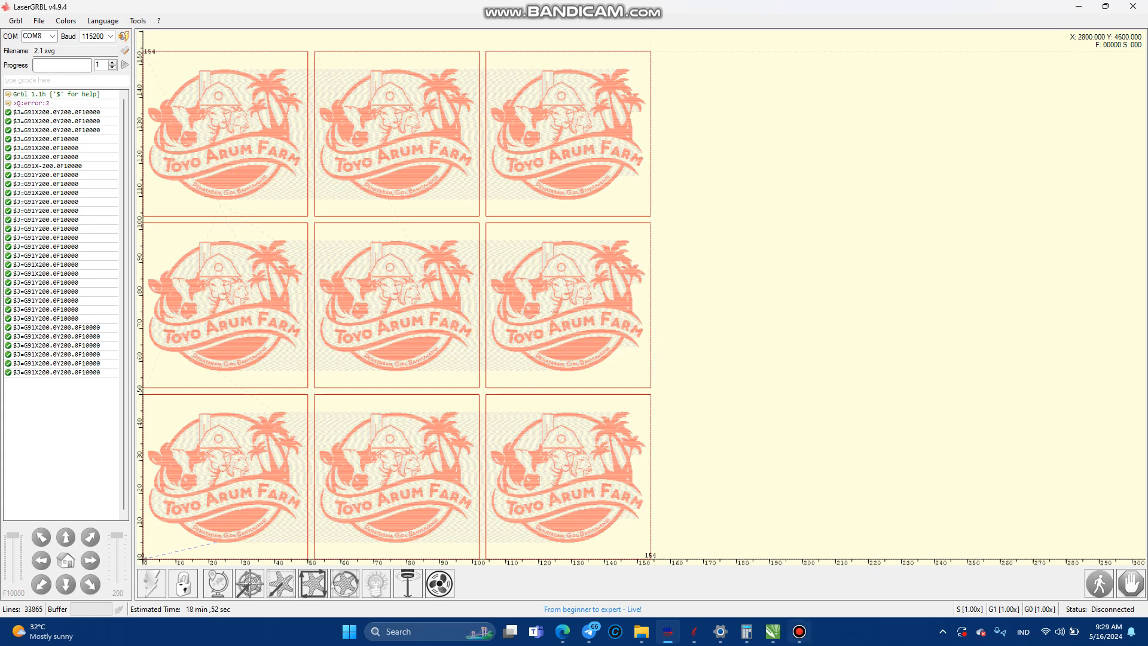
pyautogui.click(799, 632)
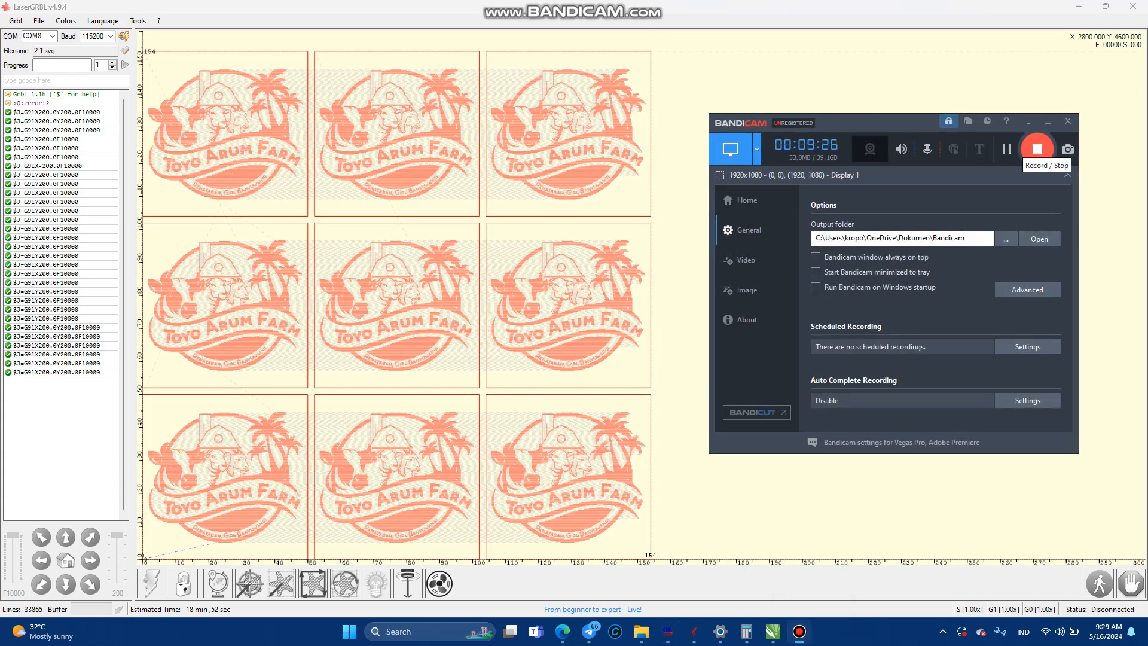